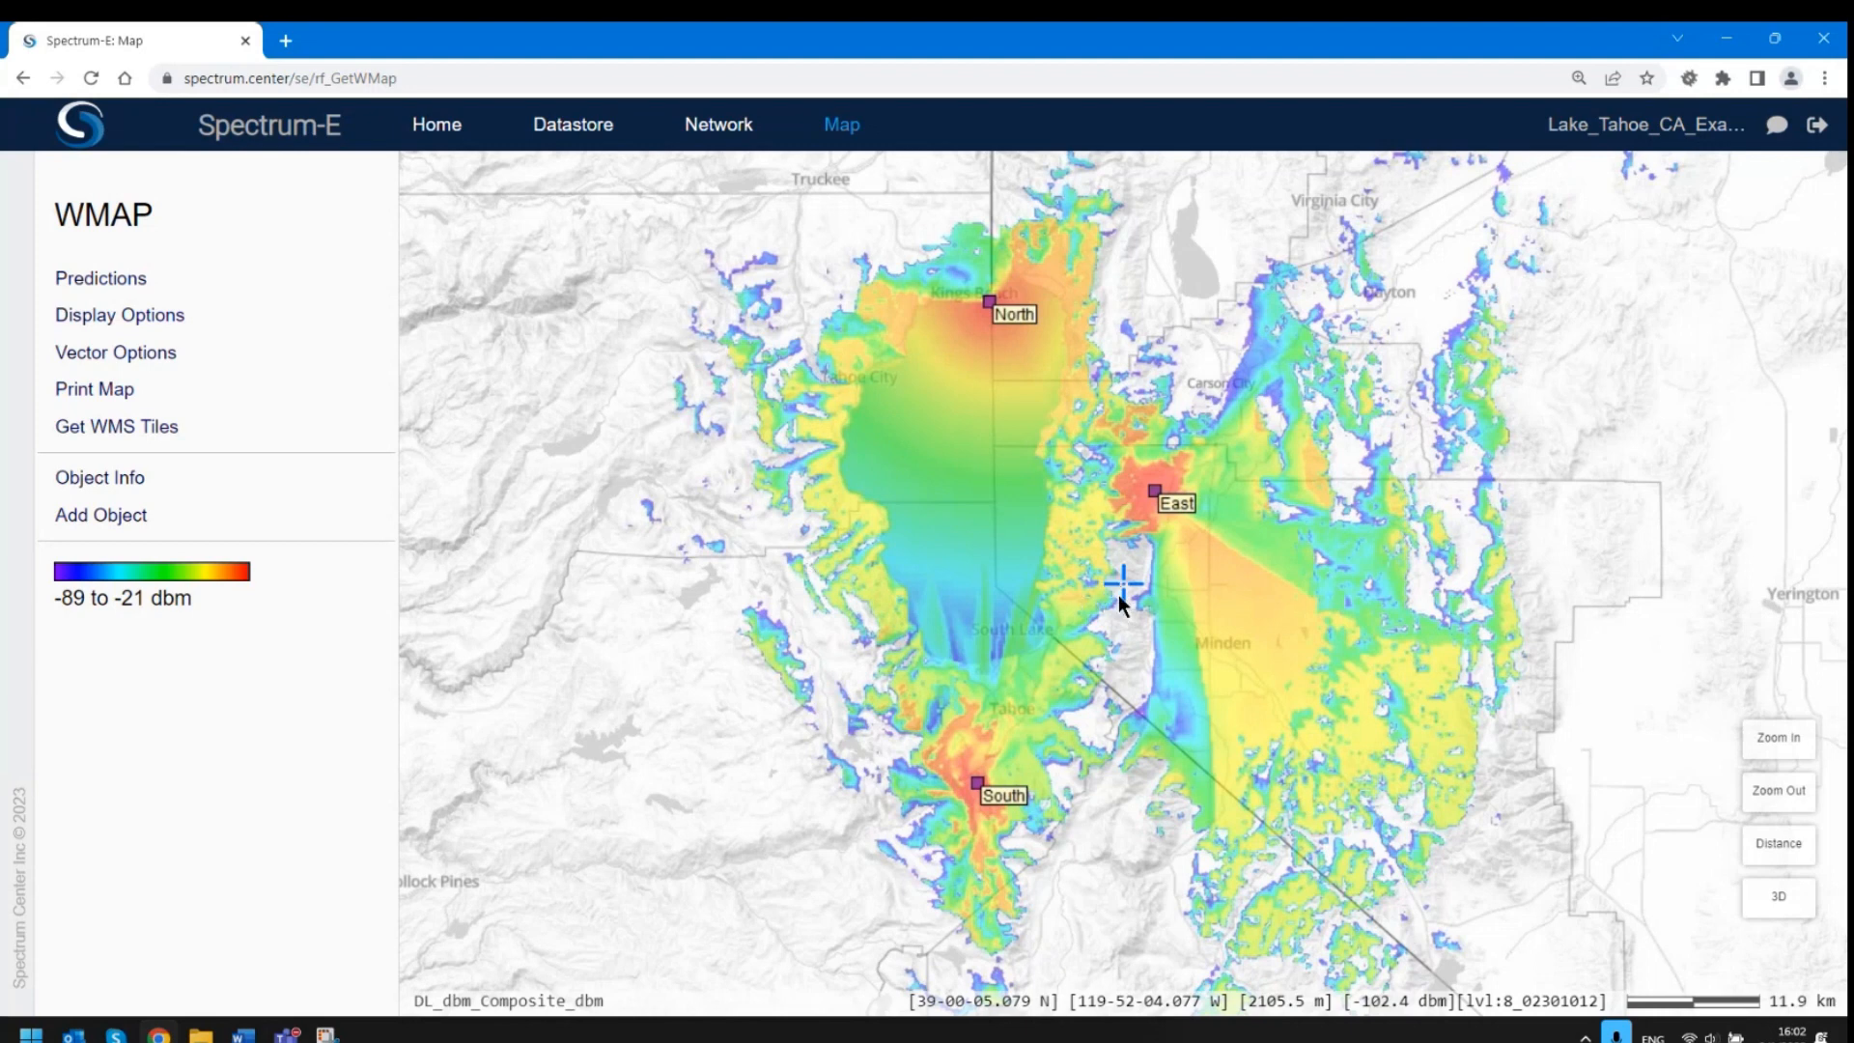
Zoom the coverage map in on the uncovered area near Rubicon Peak and highlight the signal level at the marker.
{"action": "left_click_drag", "start_coordinate": [954, 629], "coordinate": [1227, 593]}
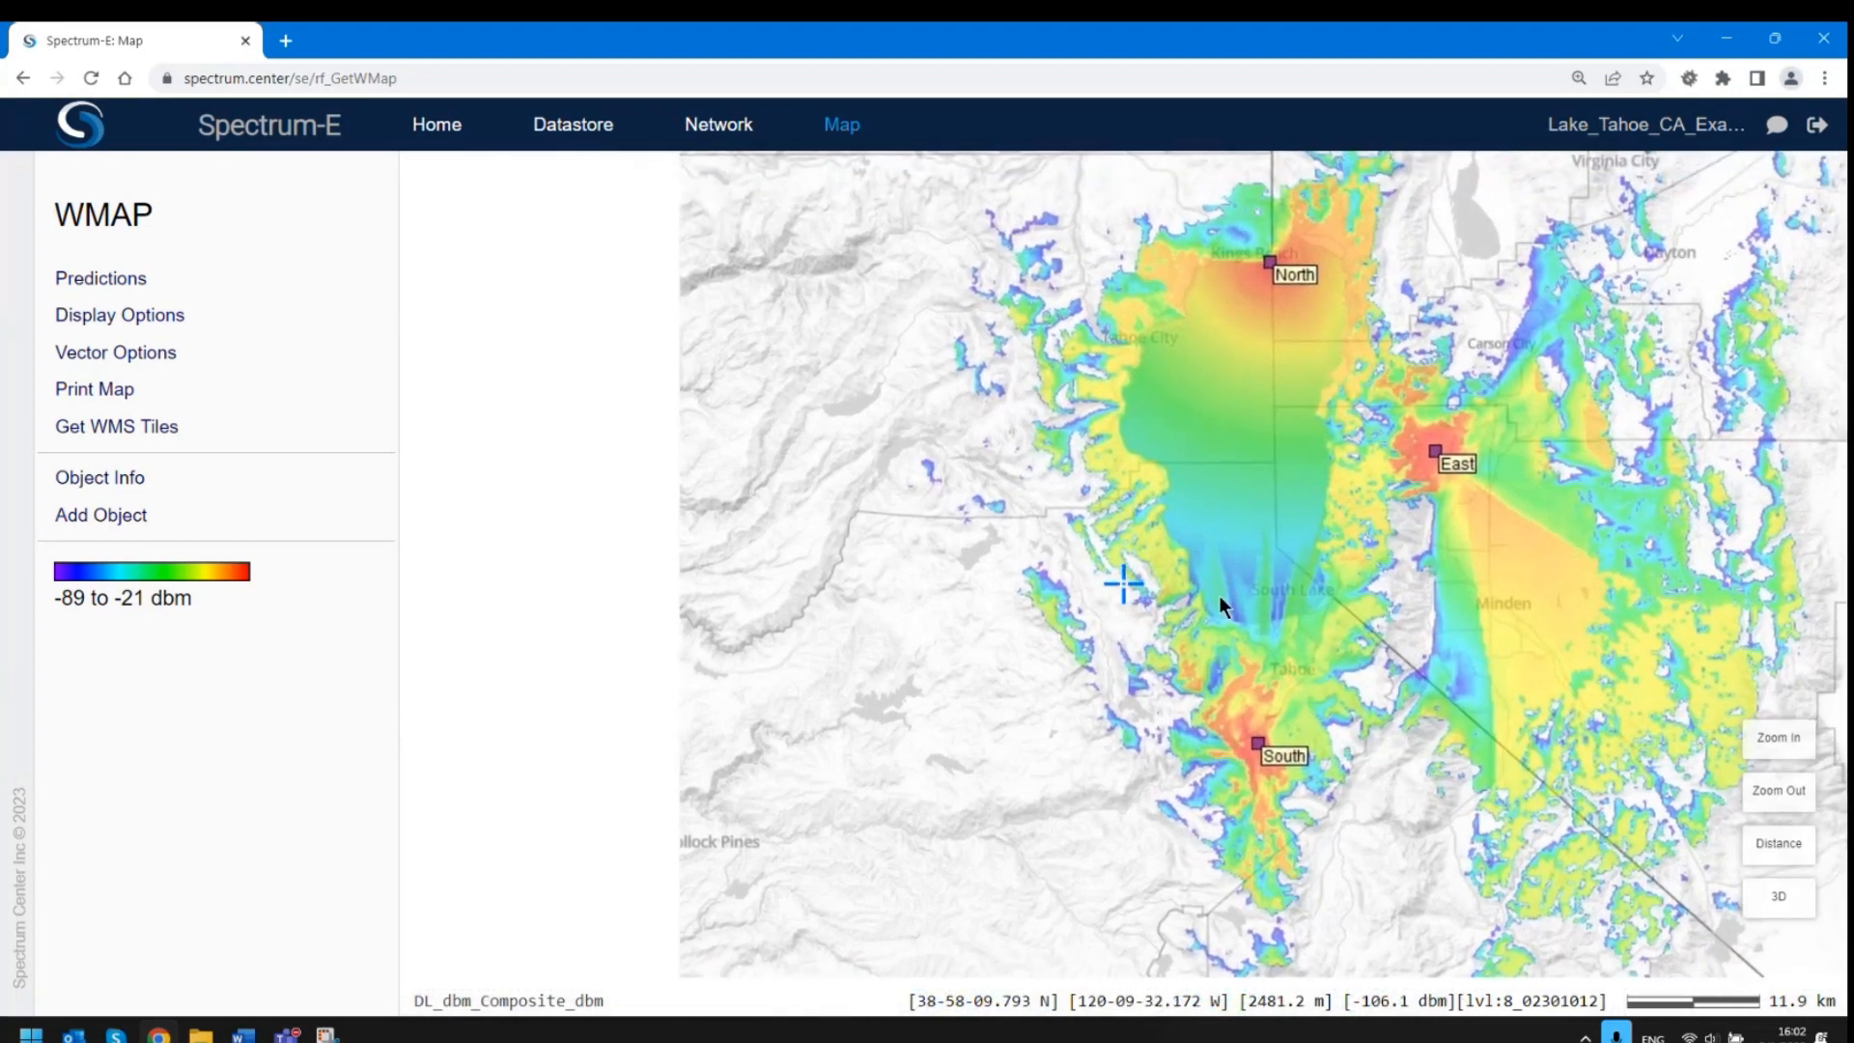
{"action": "scroll", "coordinate": [1171, 582], "scroll_direction": "up", "scroll_amount": 3}
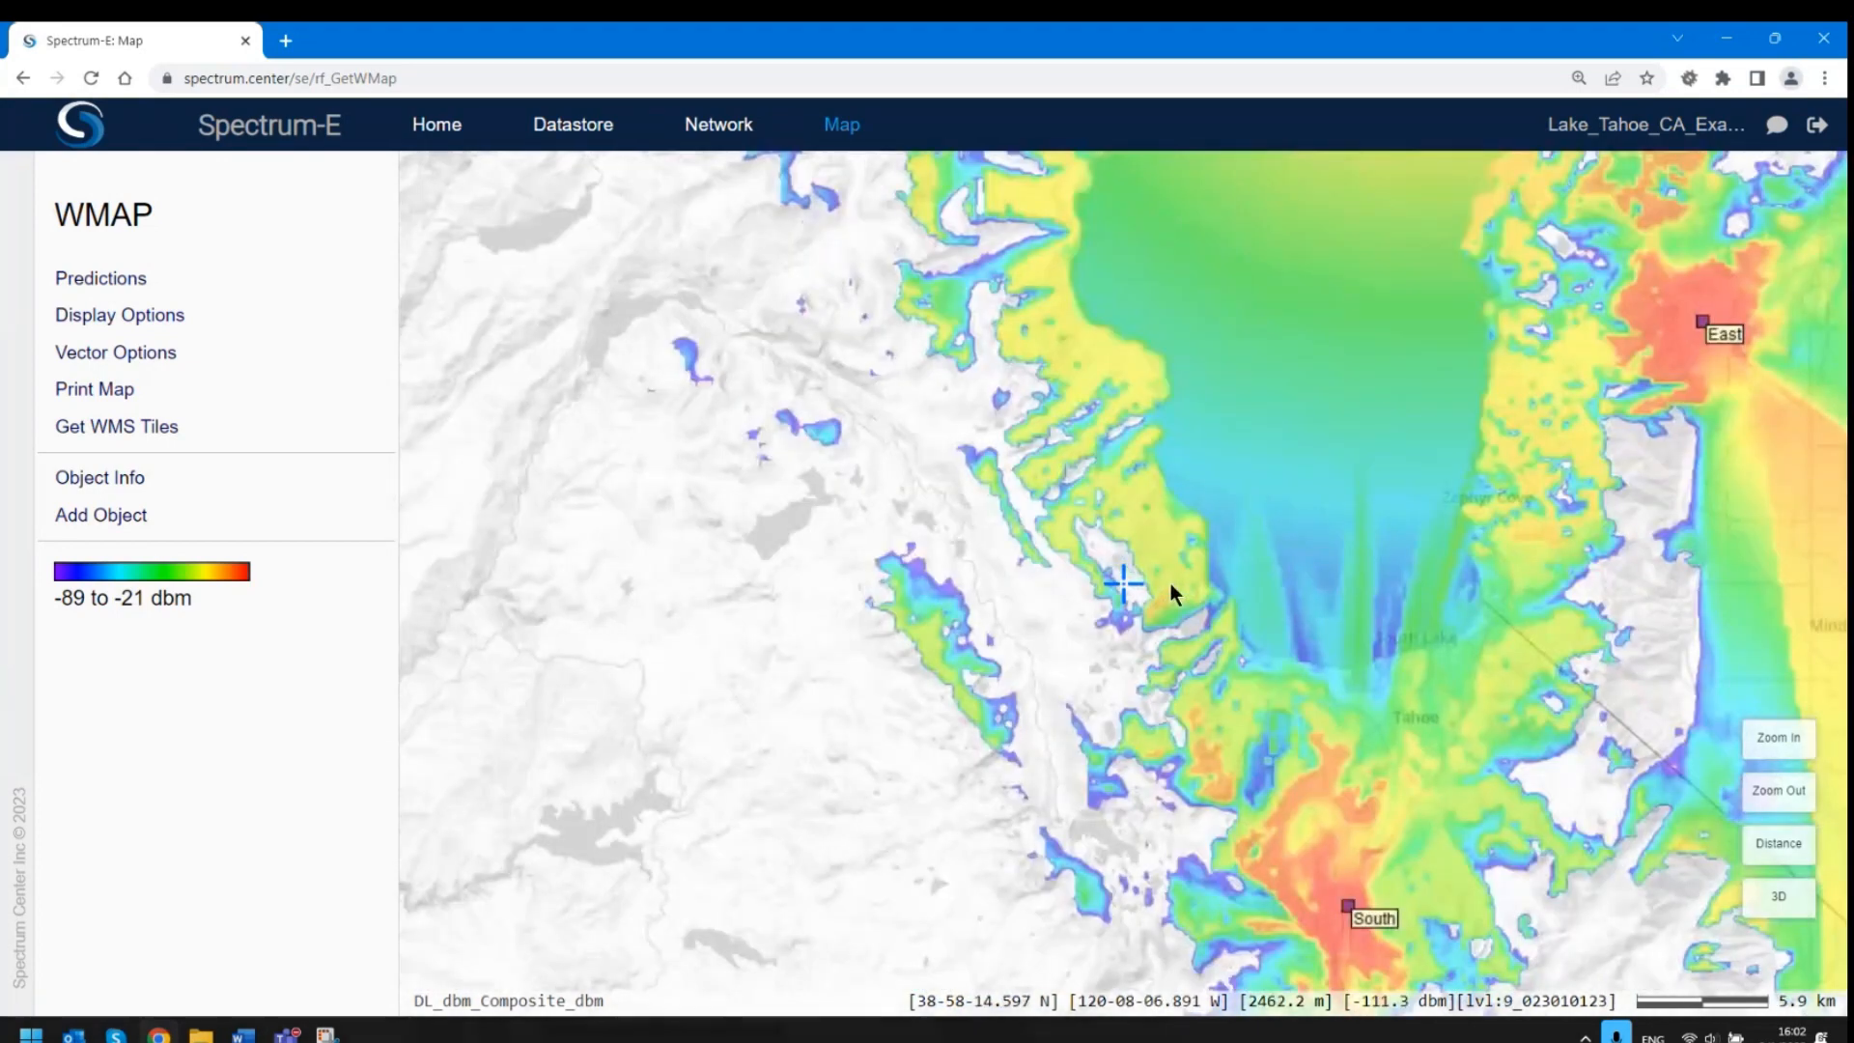
{"action": "left_click_drag", "start_coordinate": [1172, 569], "coordinate": [1271, 583]}
{"action": "scroll", "coordinate": [1194, 591], "scroll_direction": "up", "scroll_amount": 1}
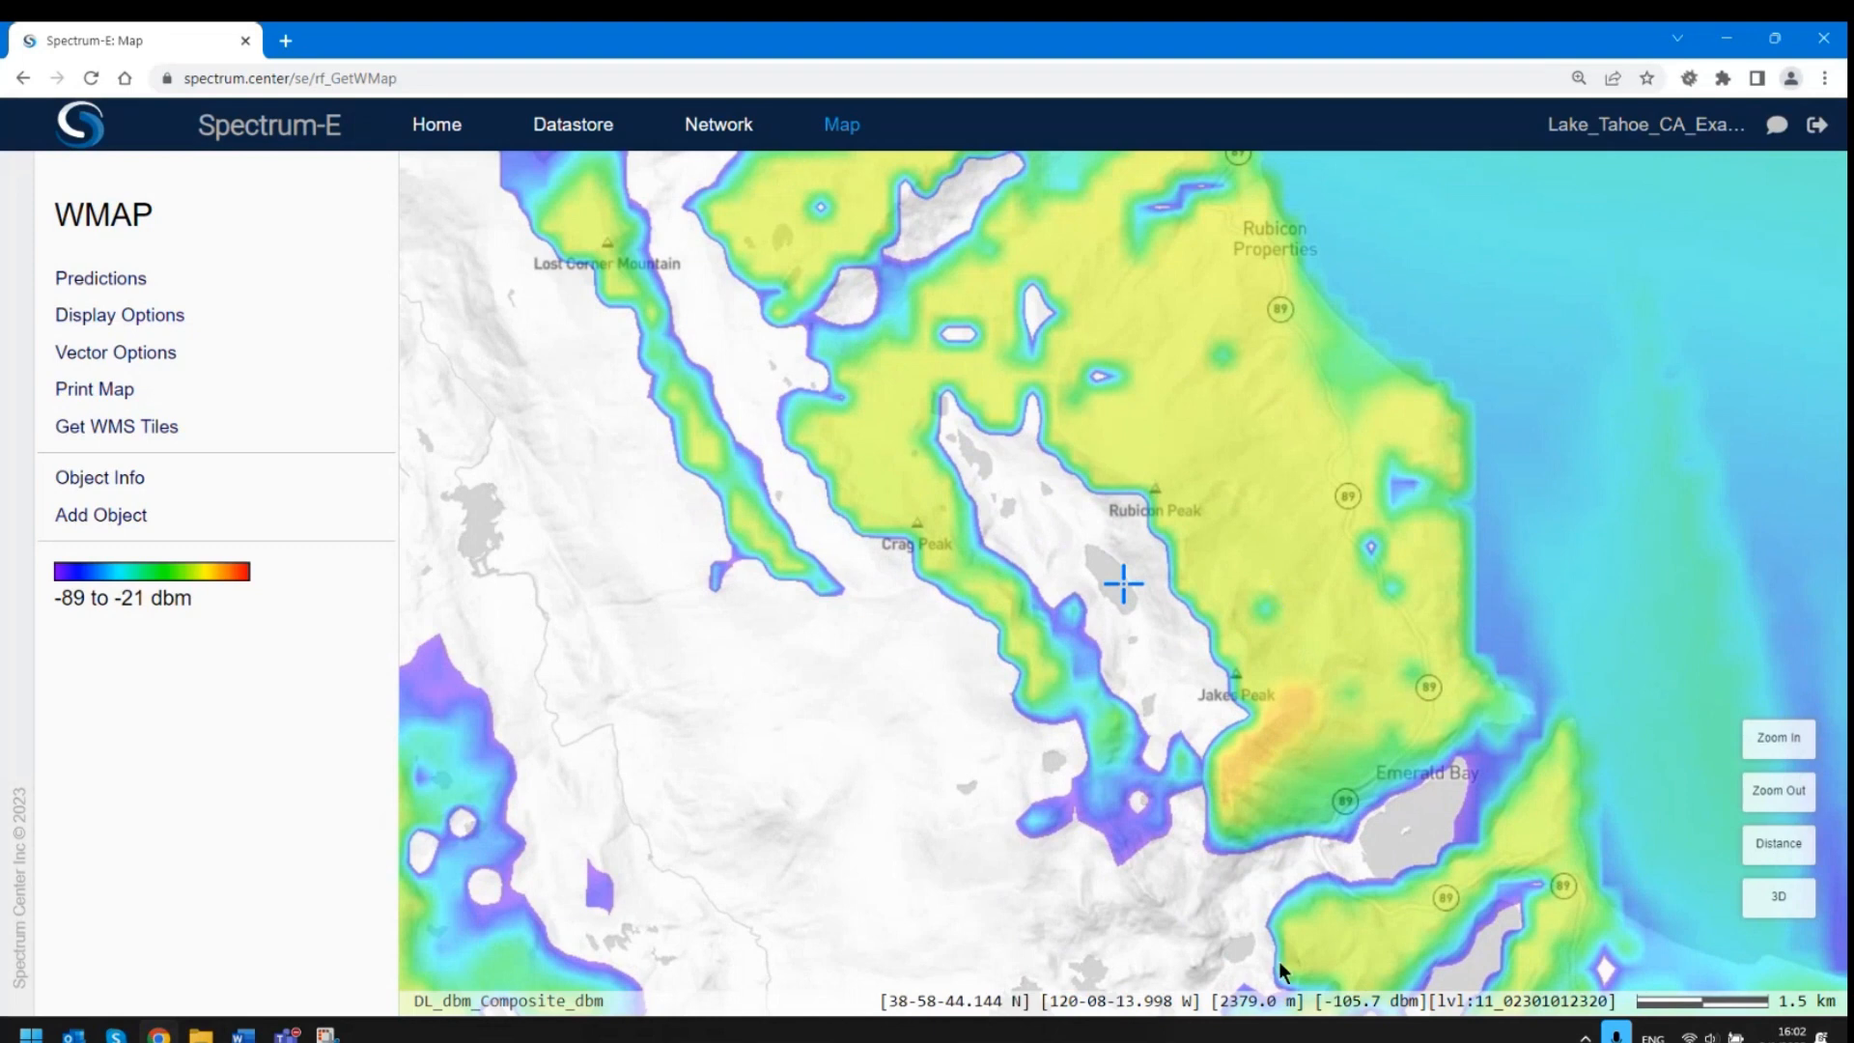
{"action": "left_click_drag", "start_coordinate": [1325, 1001], "coordinate": [1421, 1001]}
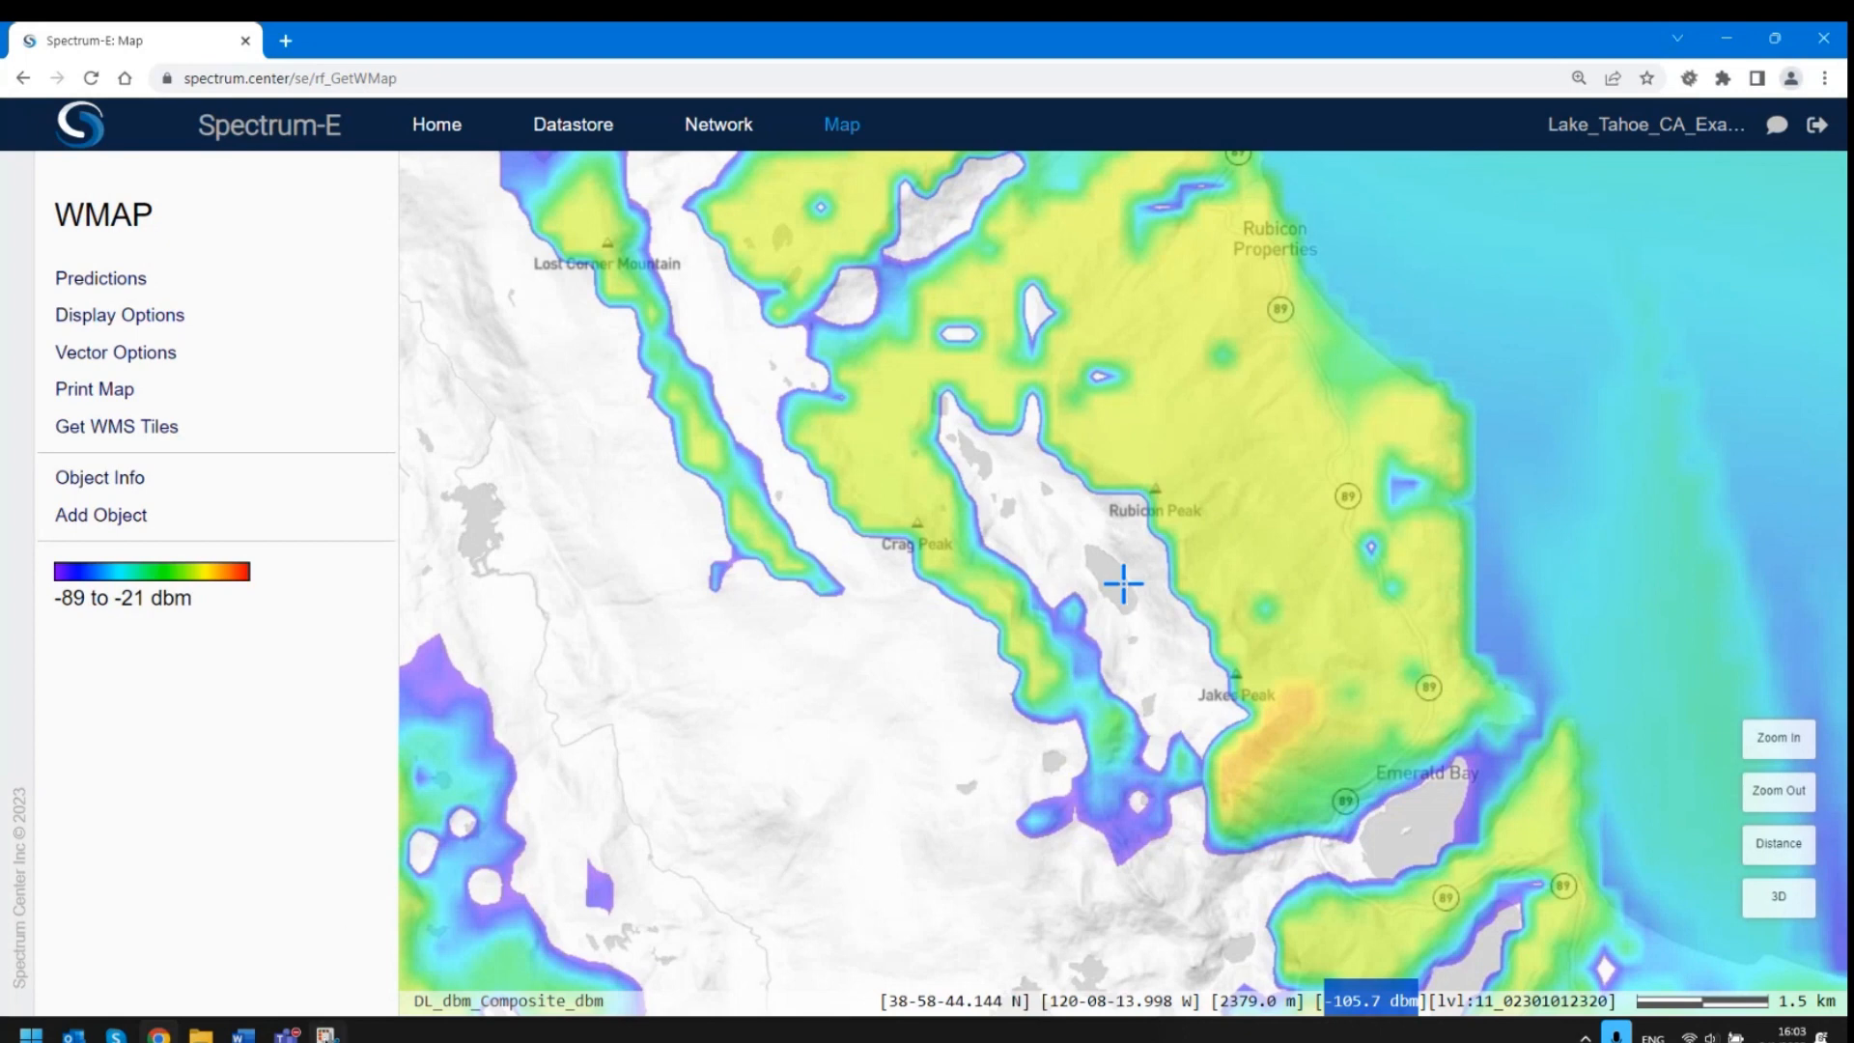
Switch to Snipping Tool, snip the map area around the DL_dbm_Composite_dbm label, and open the snip for markup.
{"action": "left_click", "coordinate": [327, 1037]}
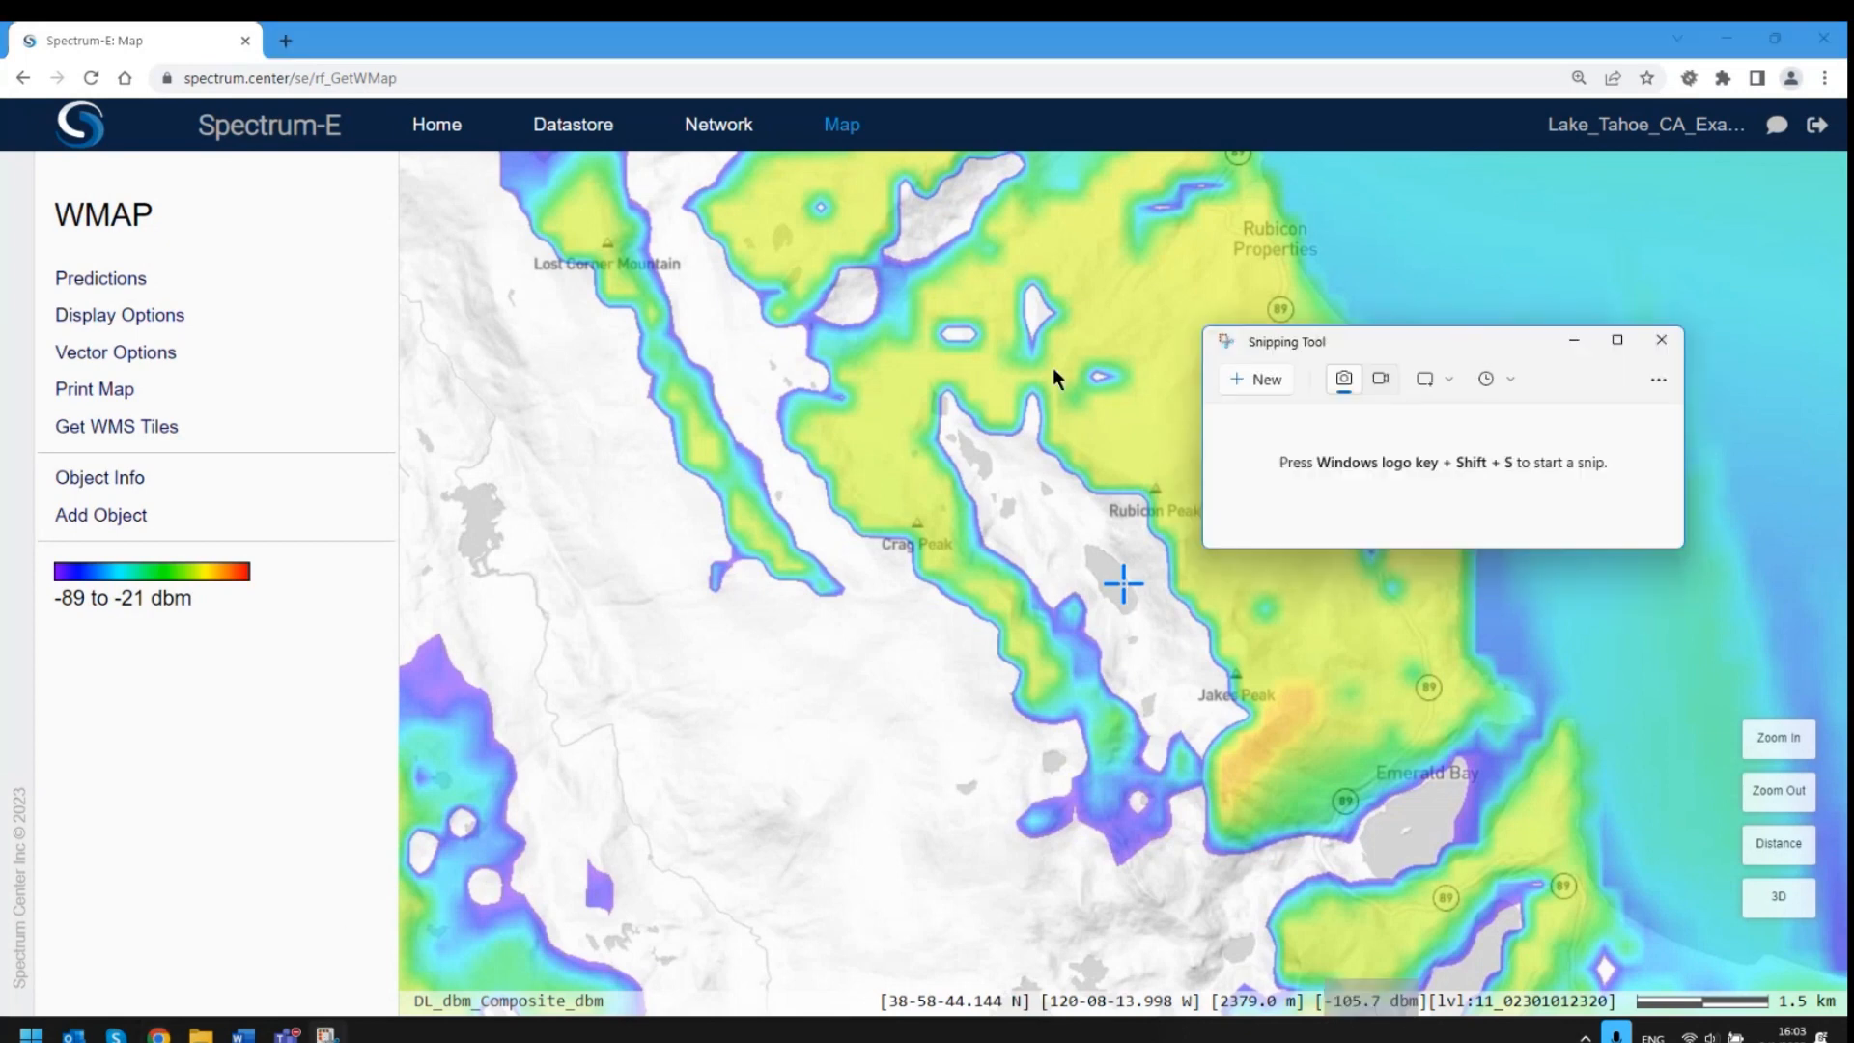
{"action": "left_click", "coordinate": [1236, 379]}
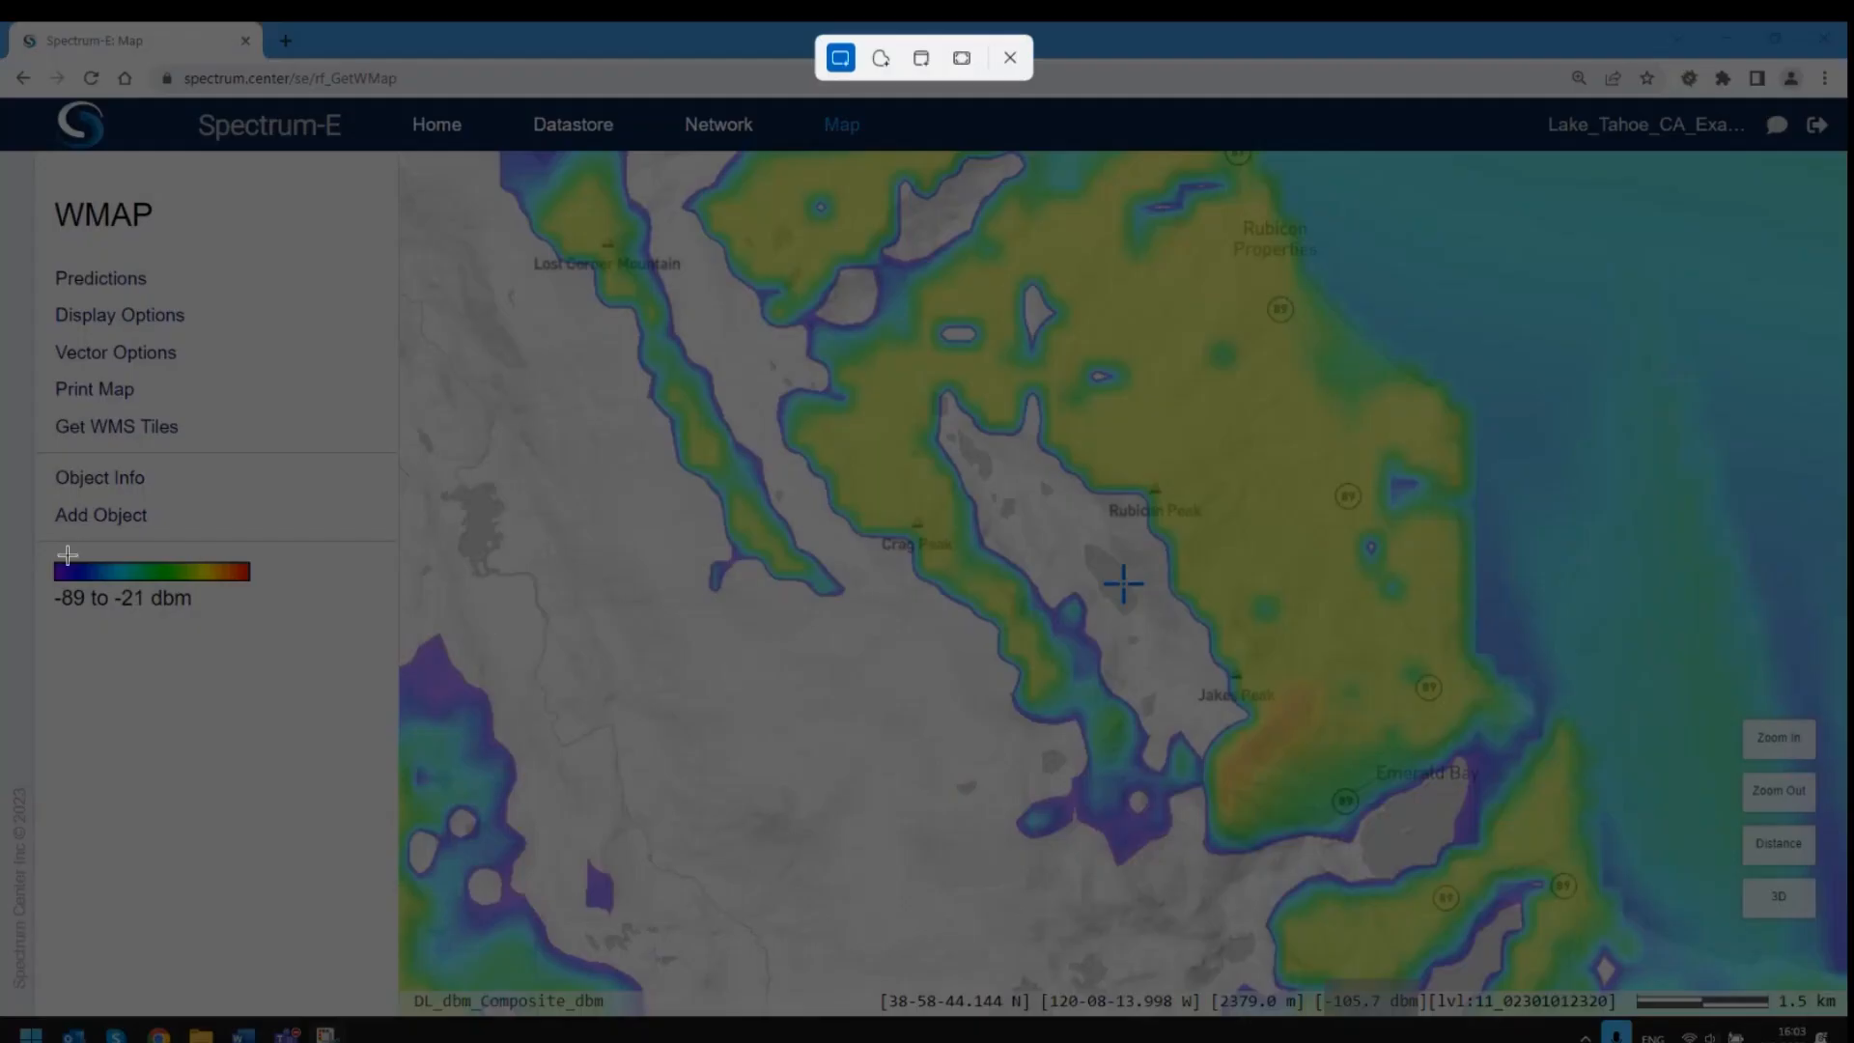
{"action": "left_click_drag", "start_coordinate": [347, 783], "coordinate": [684, 1035]}
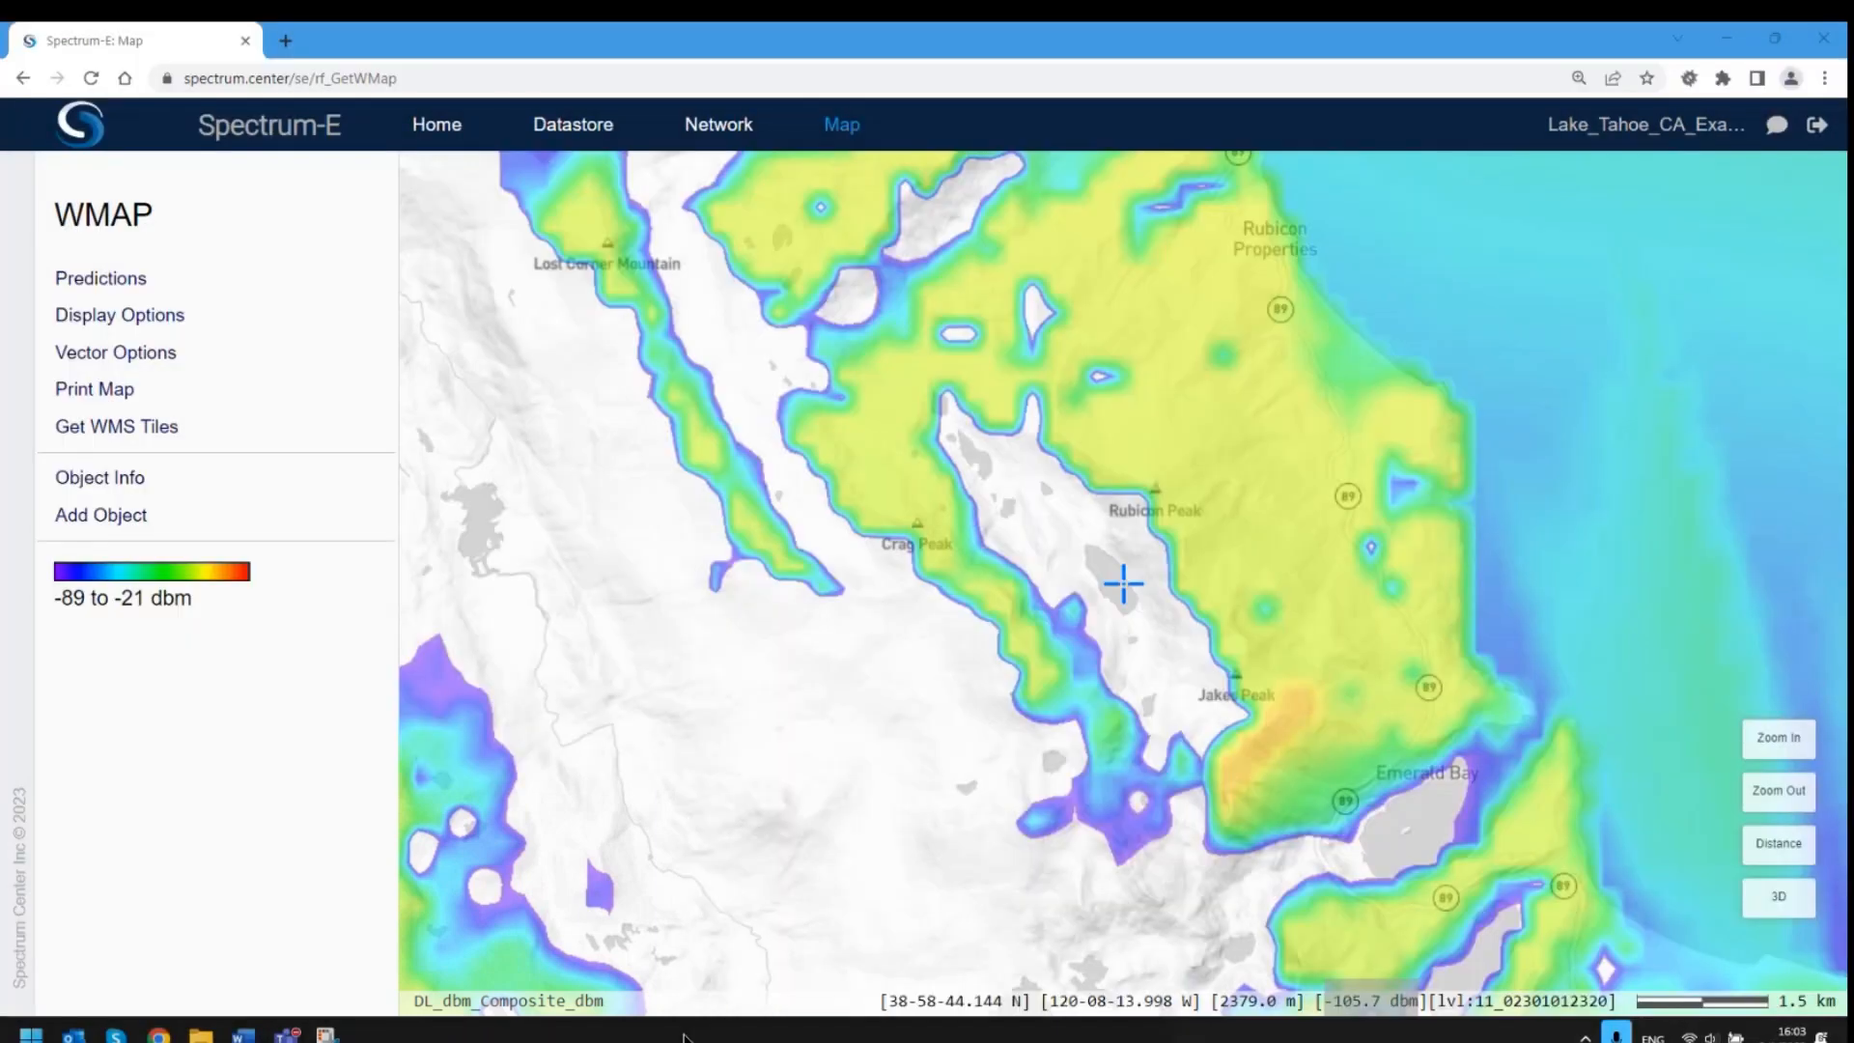
{"action": "mouse_move", "coordinate": [328, 1036]}
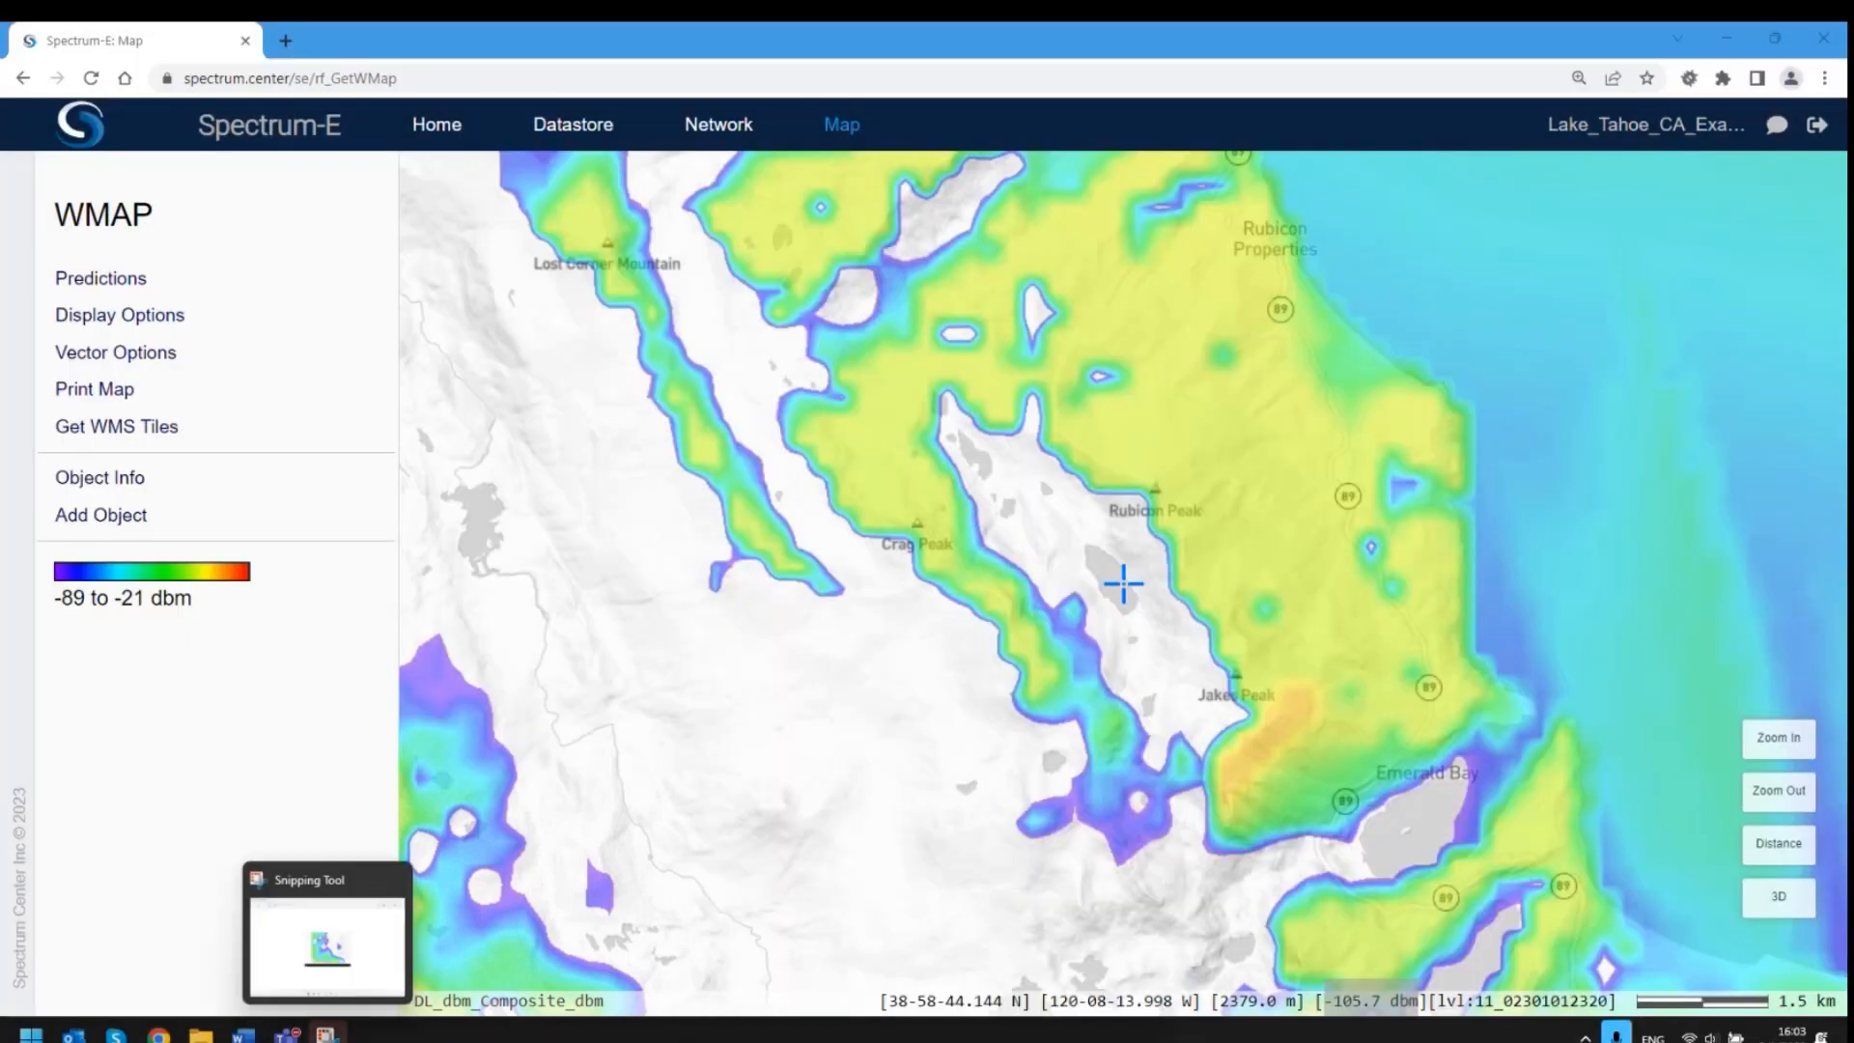
{"action": "left_click", "coordinate": [327, 942]}
{"action": "left_click_drag", "start_coordinate": [1487, 358], "coordinate": [659, 178]}
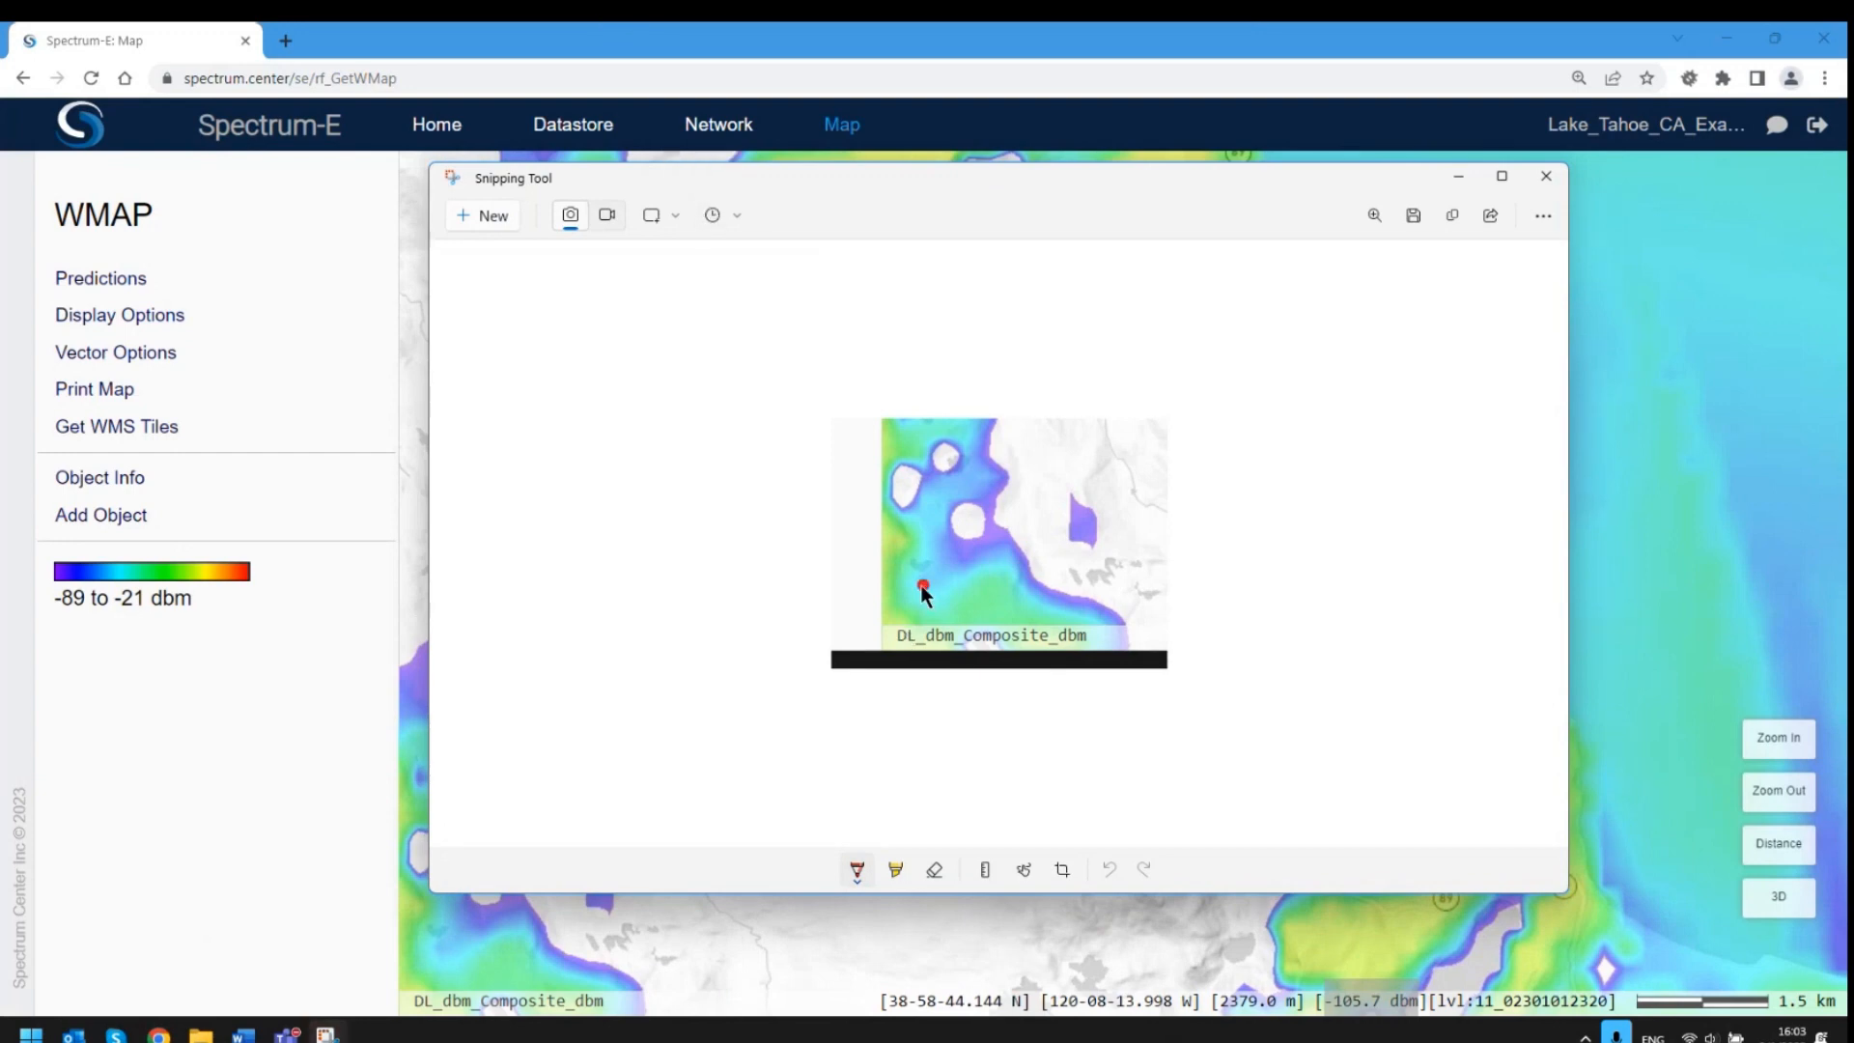
Circle the DL_dbm_Composite_dbm label in red on the snip and erase the circle.
{"action": "mouse_move", "coordinate": [923, 586]}
{"action": "left_mouse_down"}
{"action": "mouse_move", "coordinate": [906, 701]}
{"action": "mouse_move", "coordinate": [1164, 623]}
{"action": "mouse_move", "coordinate": [1000, 582]}
{"action": "left_mouse_up"}
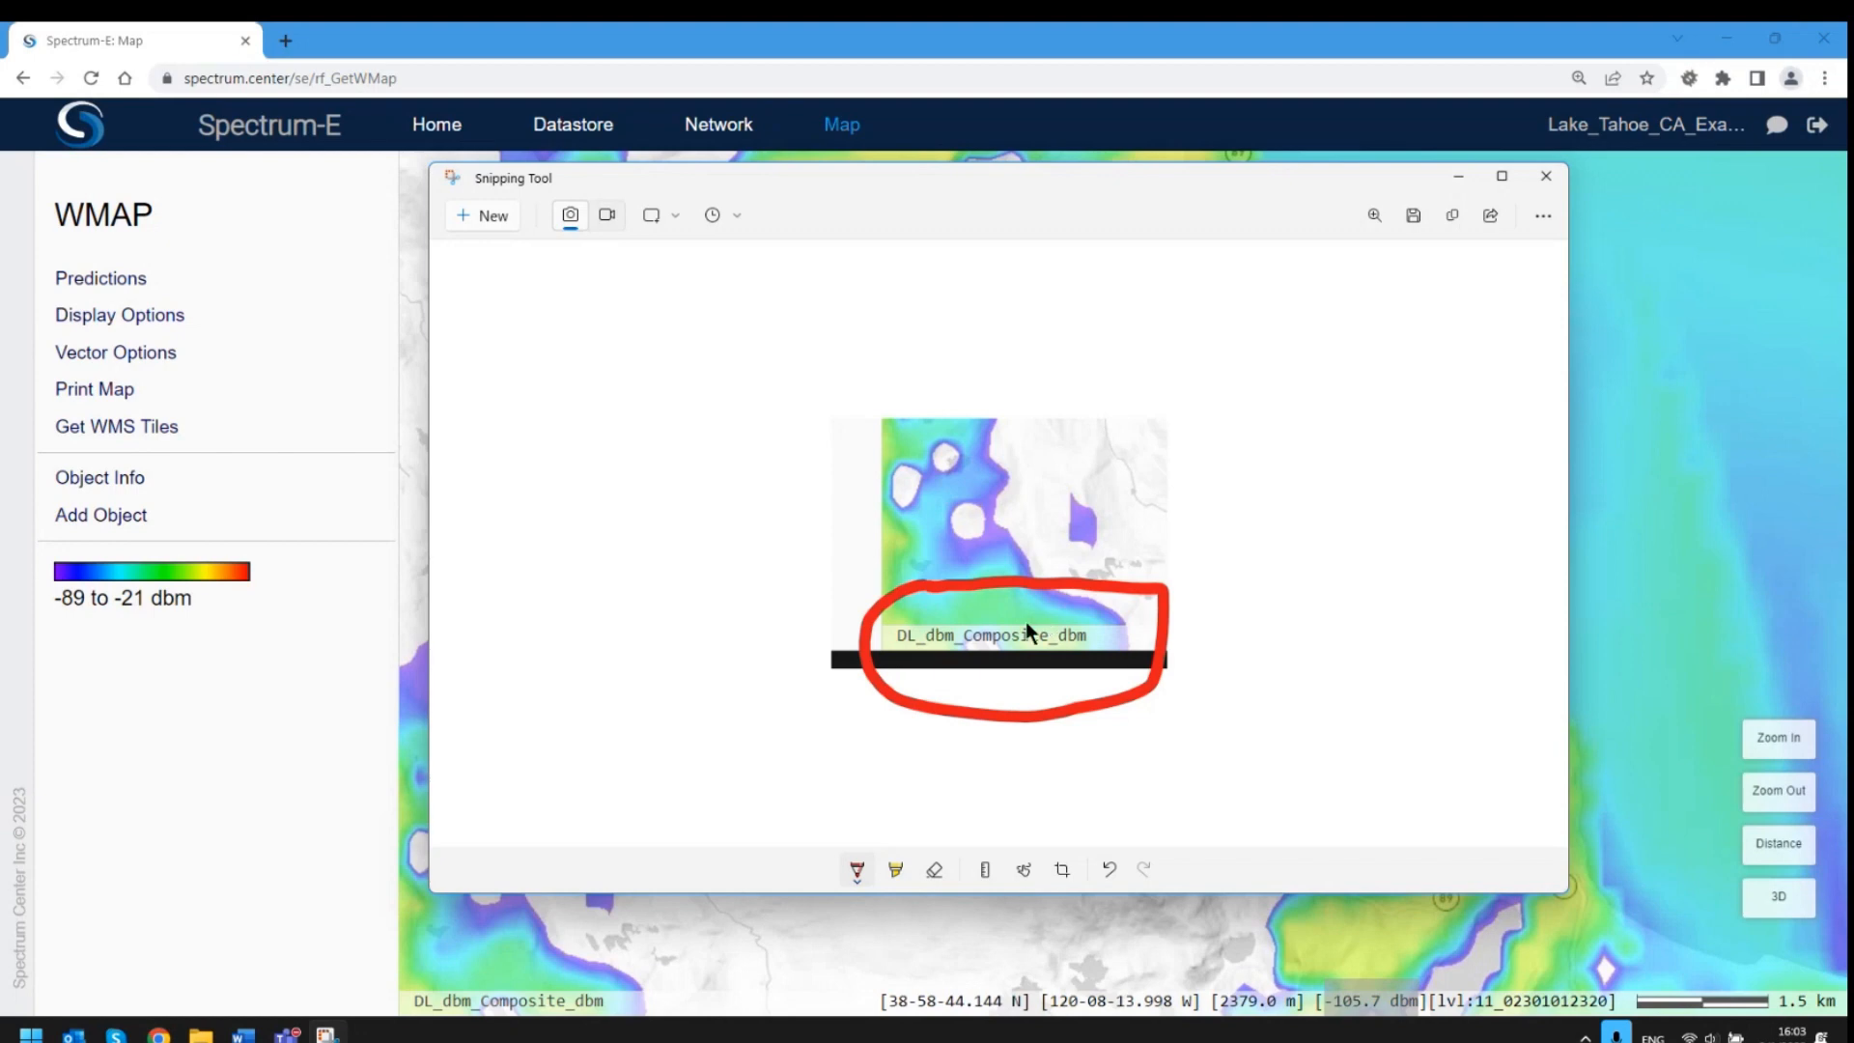
{"action": "left_click", "coordinate": [934, 869]}
{"action": "left_click_drag", "start_coordinate": [998, 529], "coordinate": [1009, 660]}
Mark the final dbm suffix of the layer label on the snip with a red box and a red arrow.
{"action": "left_click", "coordinate": [857, 869]}
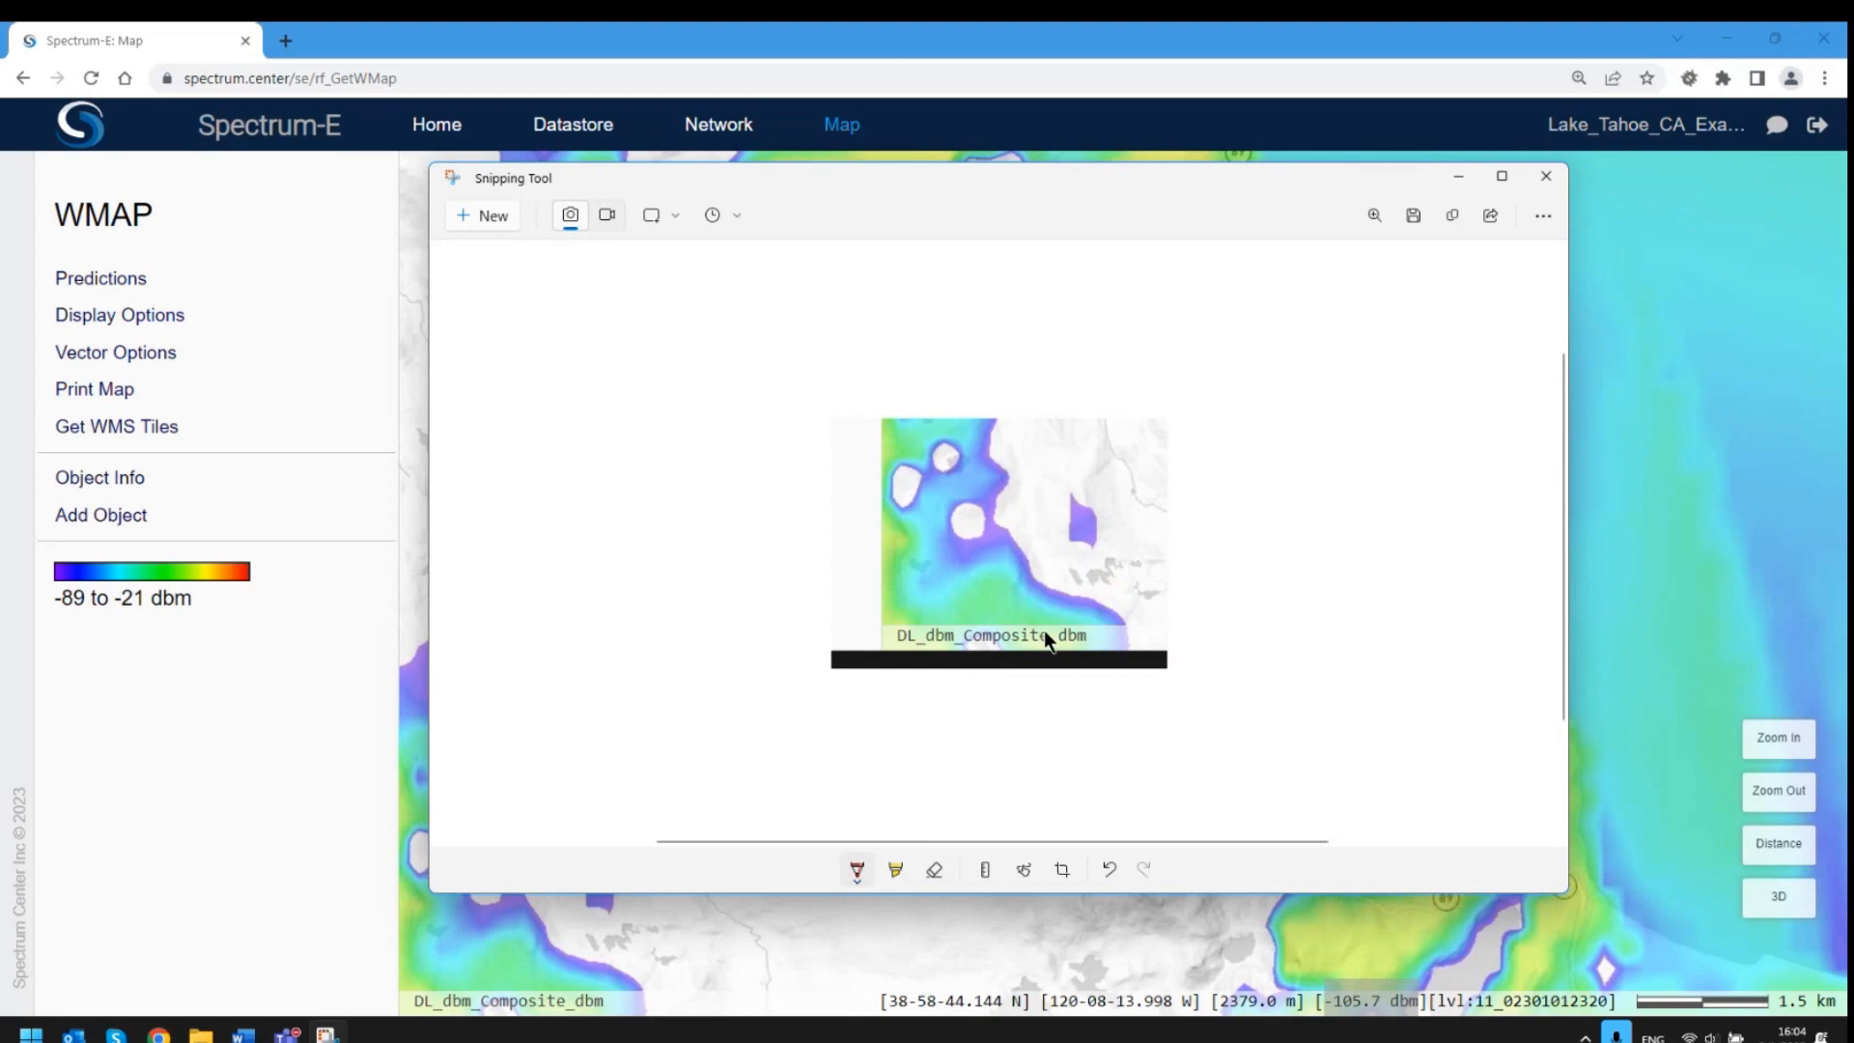
{"action": "mouse_move", "coordinate": [1037, 619]}
{"action": "left_mouse_down"}
{"action": "mouse_move", "coordinate": [1041, 654]}
{"action": "mouse_move", "coordinate": [1101, 660]}
{"action": "mouse_move", "coordinate": [1051, 603]}
{"action": "mouse_move", "coordinate": [1040, 635]}
{"action": "left_mouse_up"}
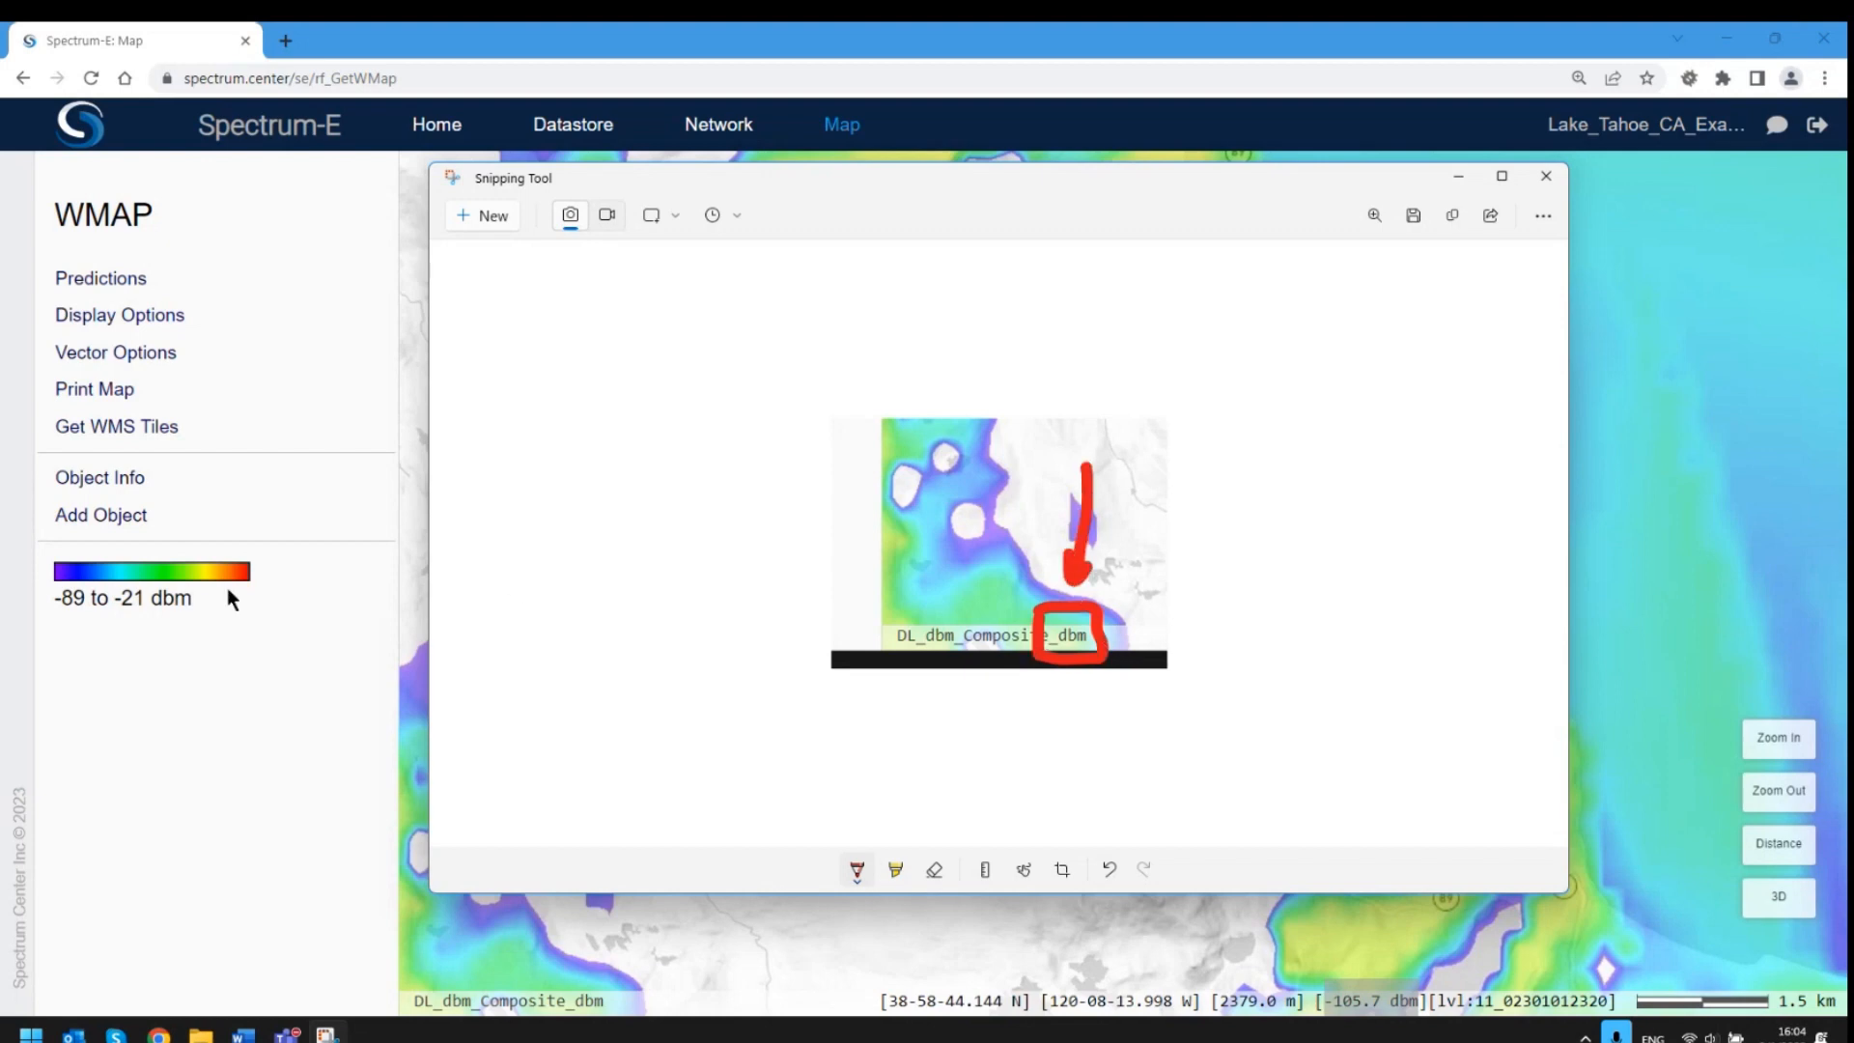
Back in Spectrum-E, open the palette settings from the map legend and highlight the Spectrum palette's name and threshold headings.
{"action": "left_click_drag", "start_coordinate": [151, 599], "coordinate": [195, 600]}
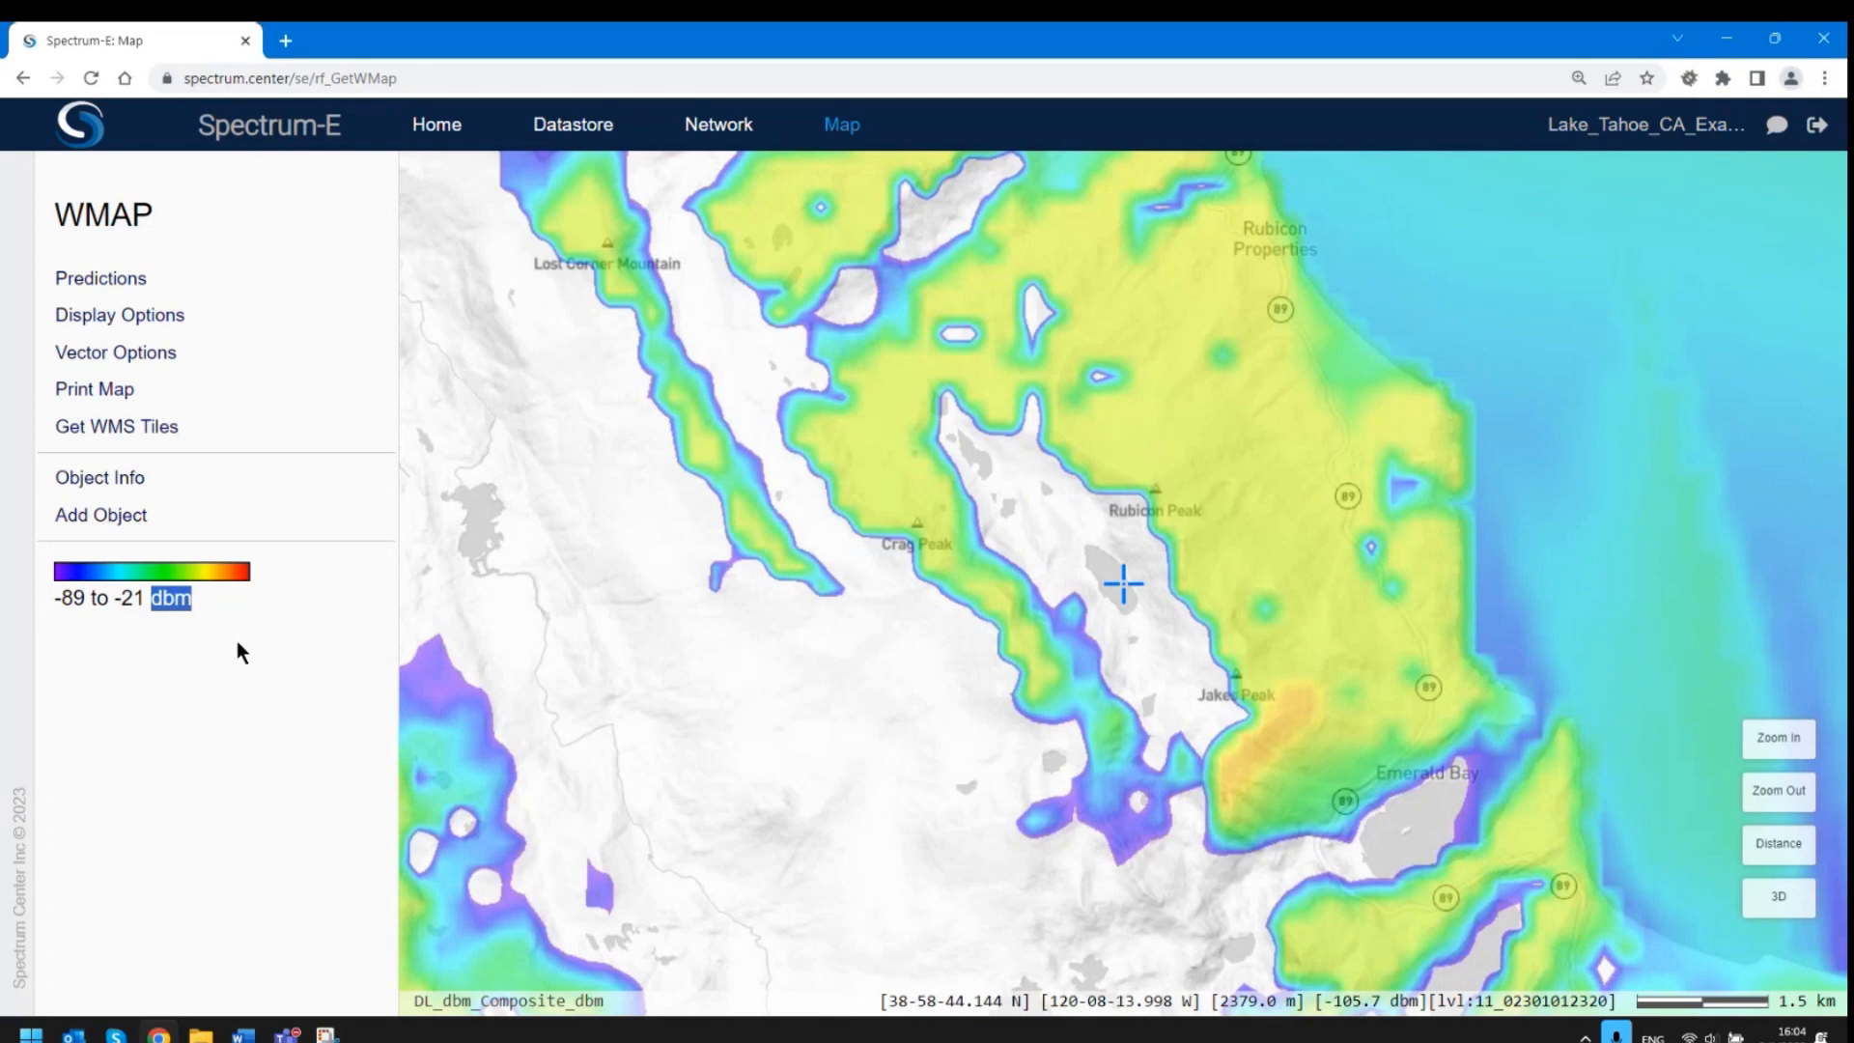
{"action": "left_click", "coordinate": [133, 580]}
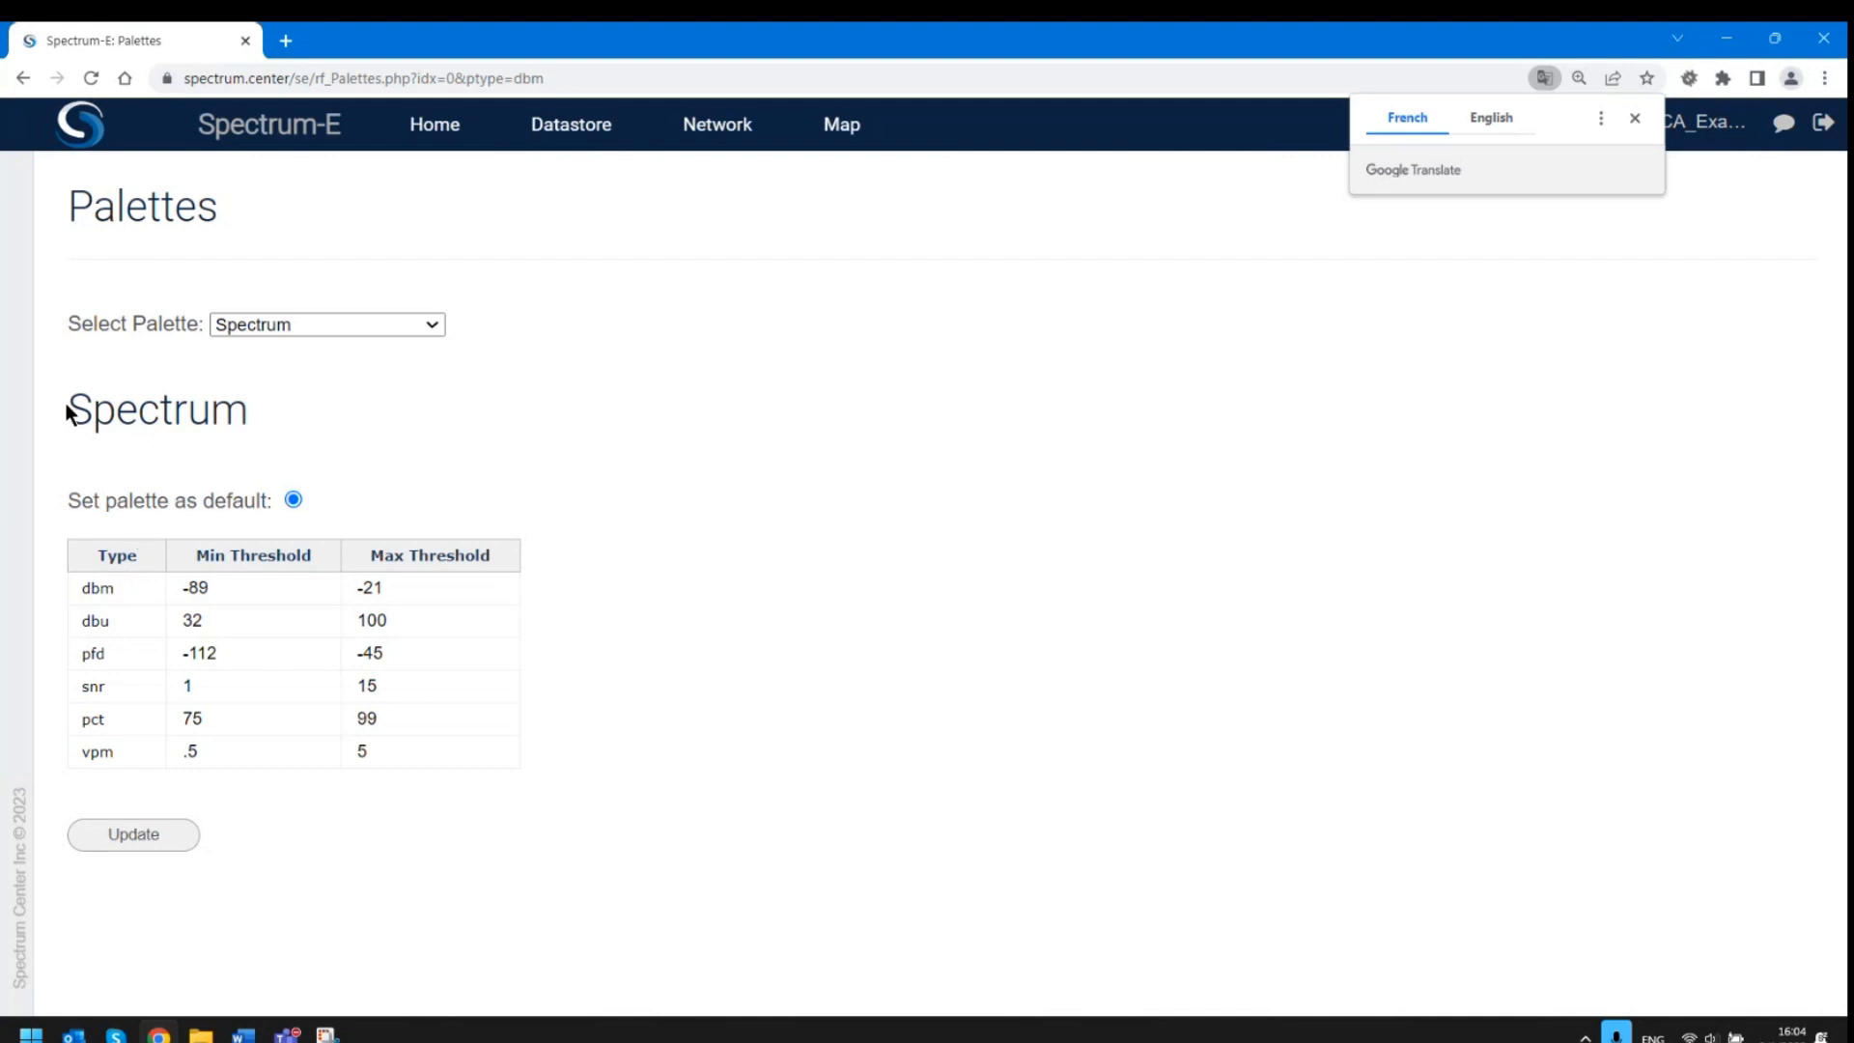
{"action": "left_click_drag", "start_coordinate": [64, 410], "coordinate": [284, 479]}
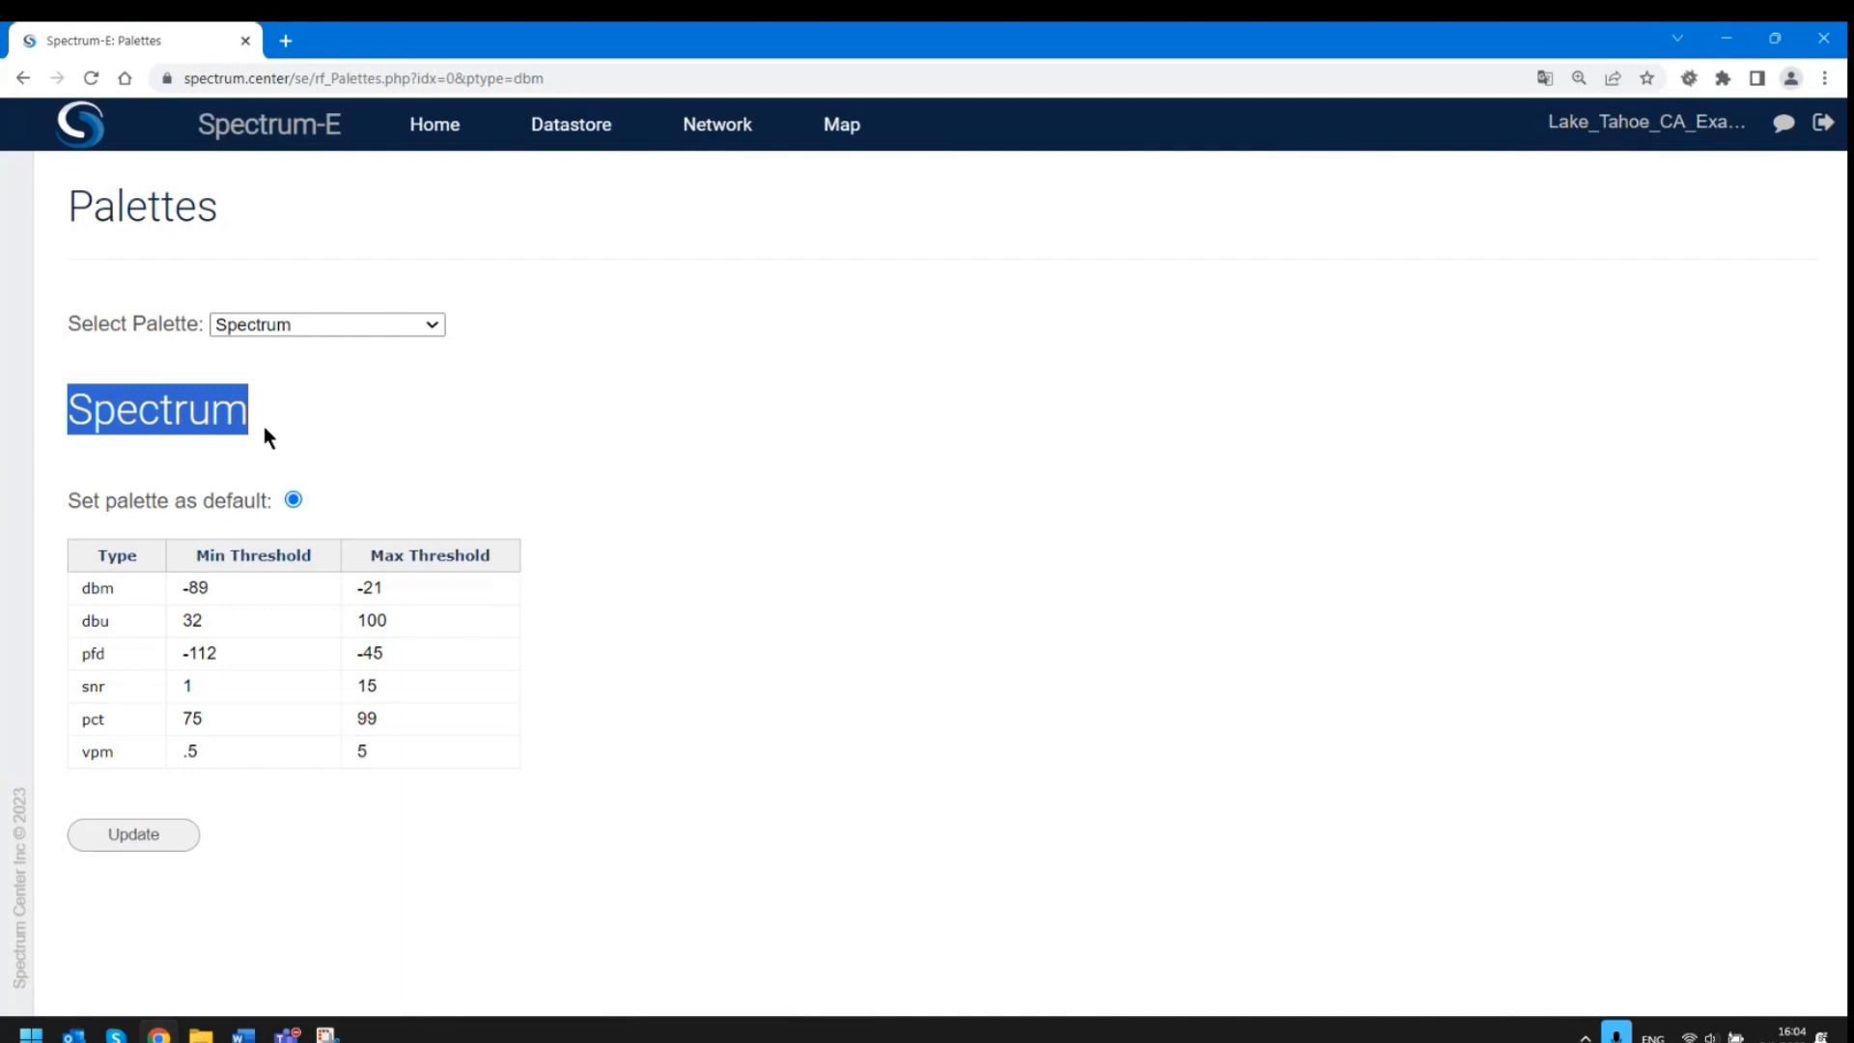
{"action": "left_click_drag", "start_coordinate": [190, 547], "coordinate": [309, 564]}
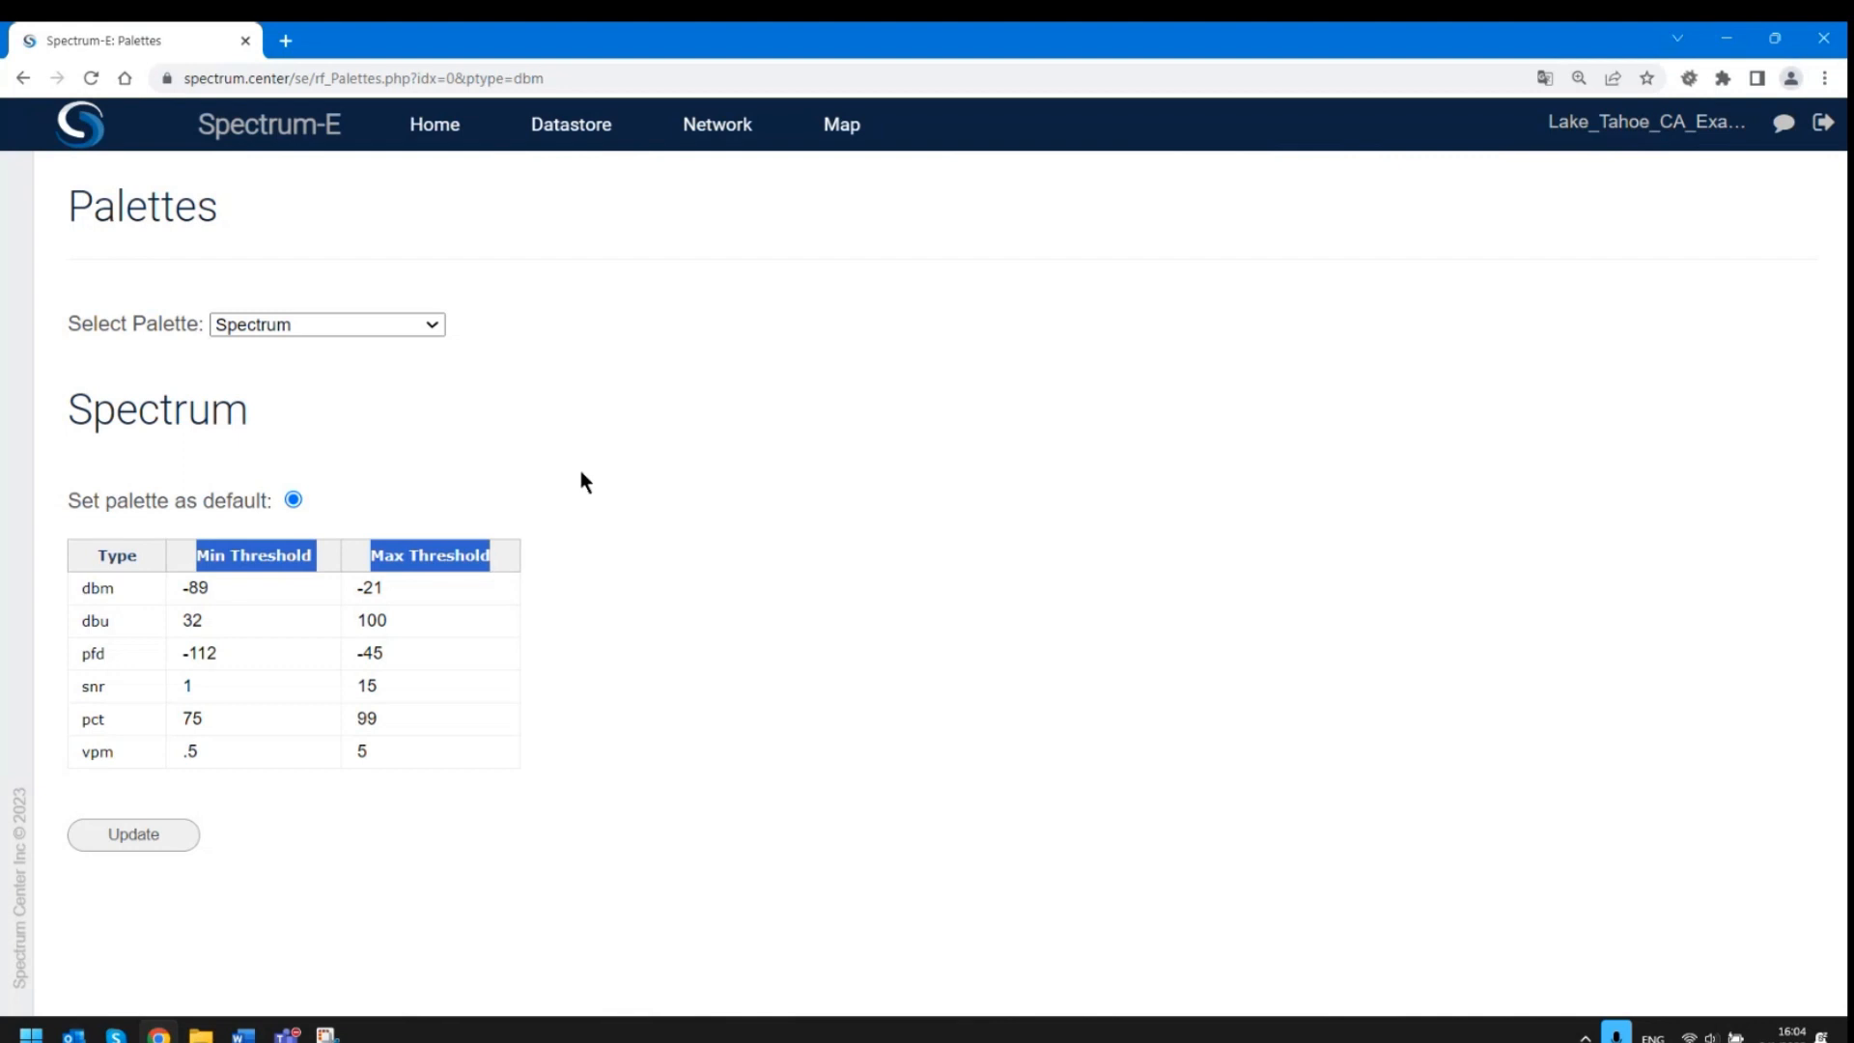
{"action": "left_click", "coordinate": [707, 570]}
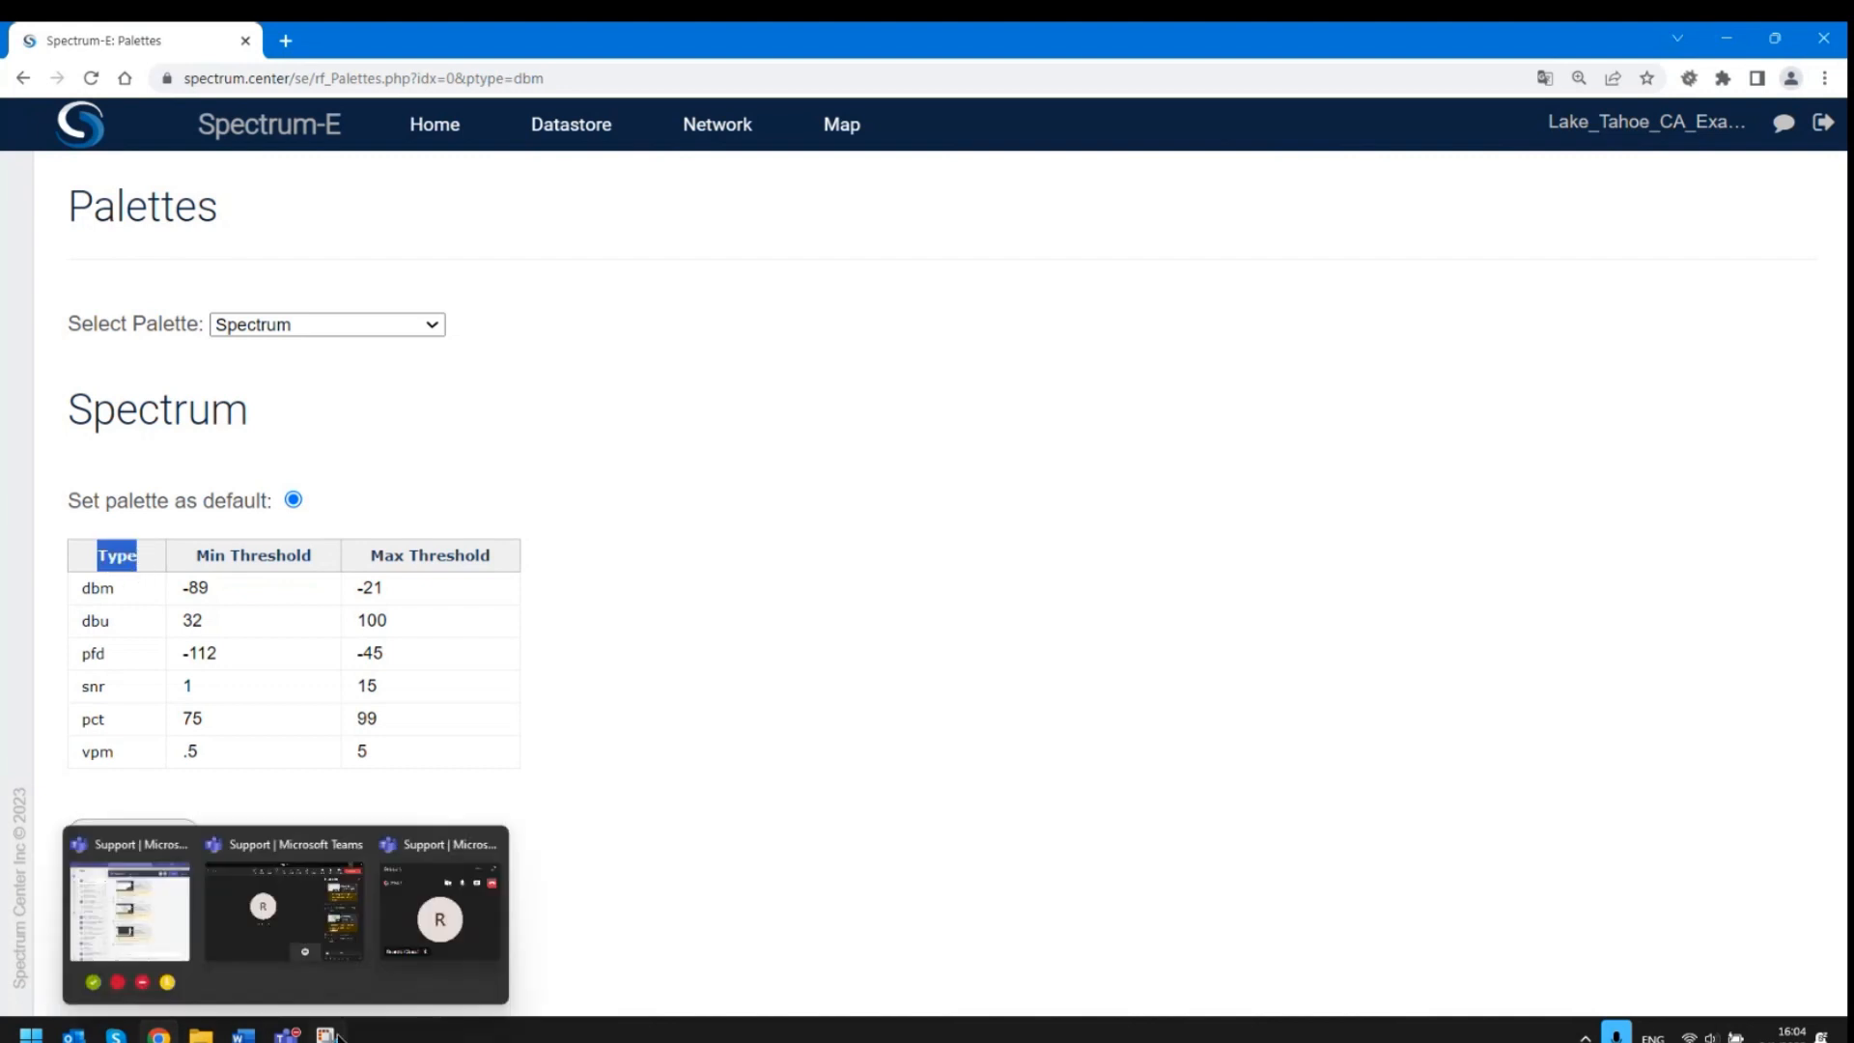
Compare the dbm suffix on the annotated snip with the dbm row of the Spectrum palette table.
{"action": "mouse_move", "coordinate": [328, 1032]}
{"action": "left_click", "coordinate": [336, 971]}
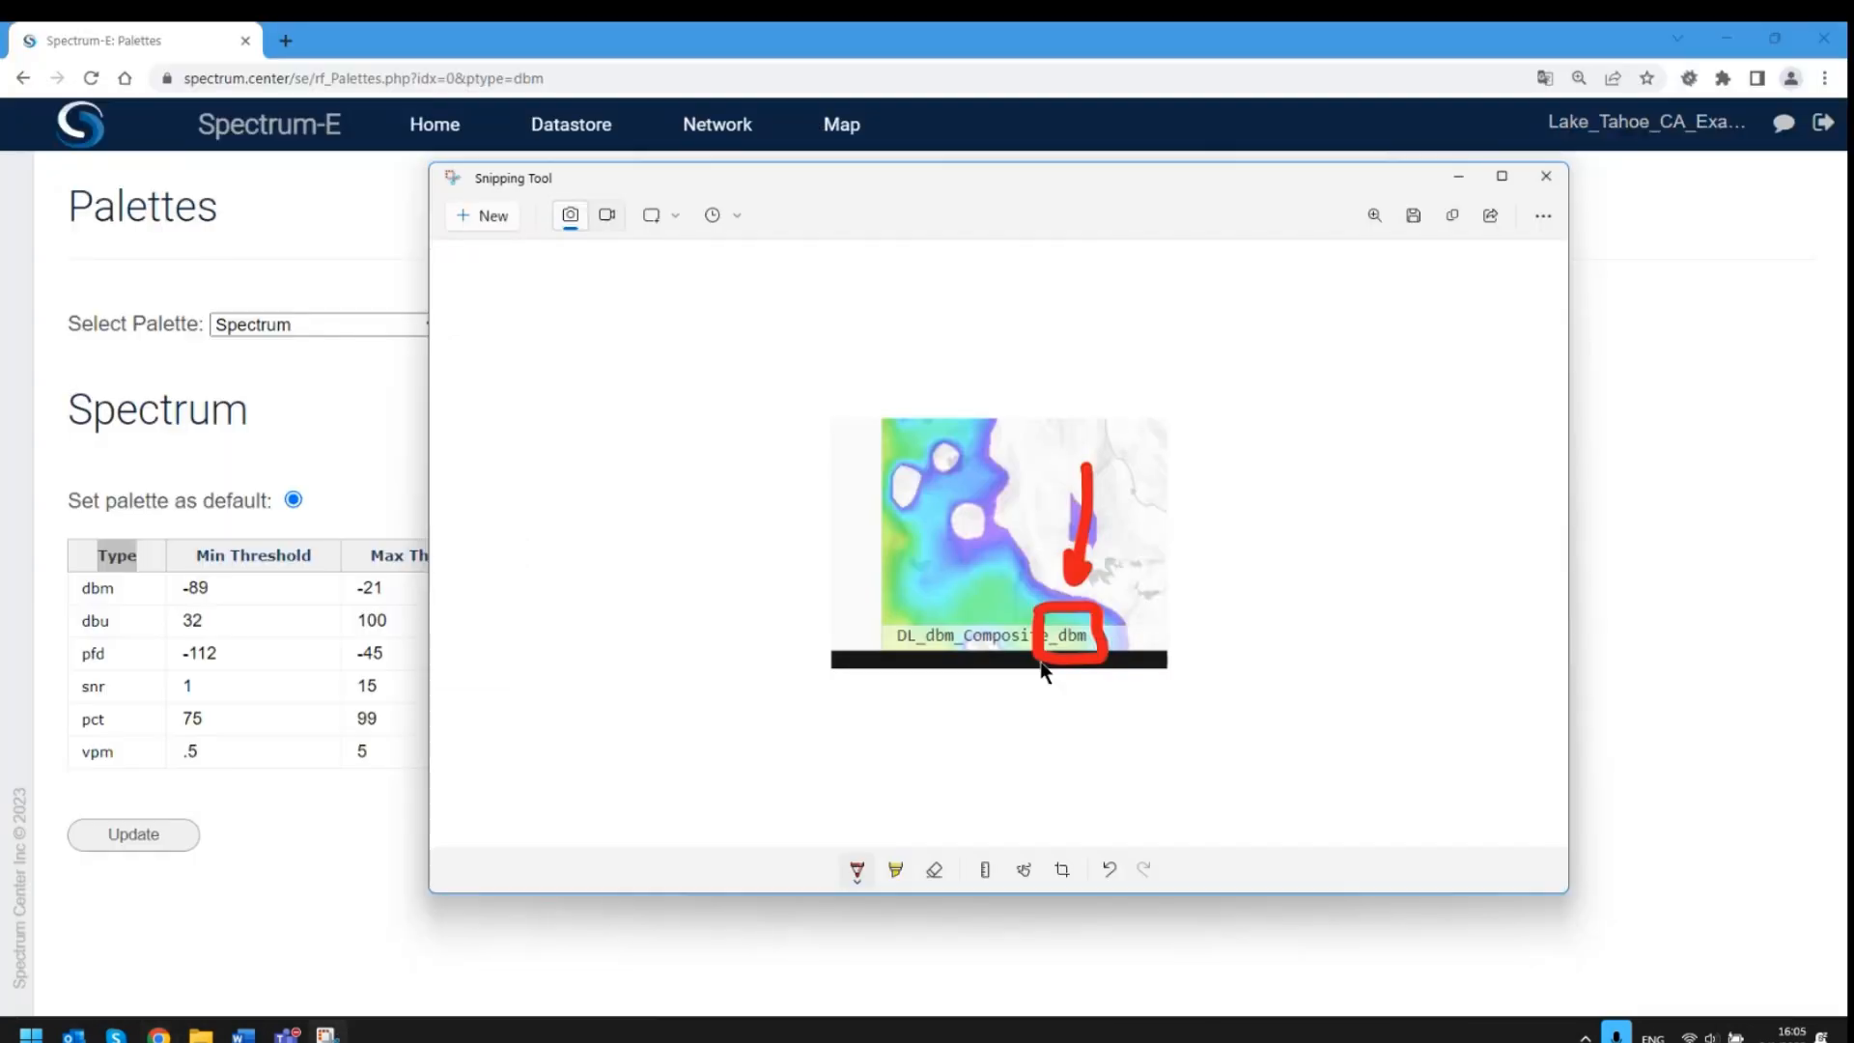
{"action": "left_click", "coordinate": [77, 587]}
{"action": "left_click_drag", "start_coordinate": [78, 587], "coordinate": [399, 596]}
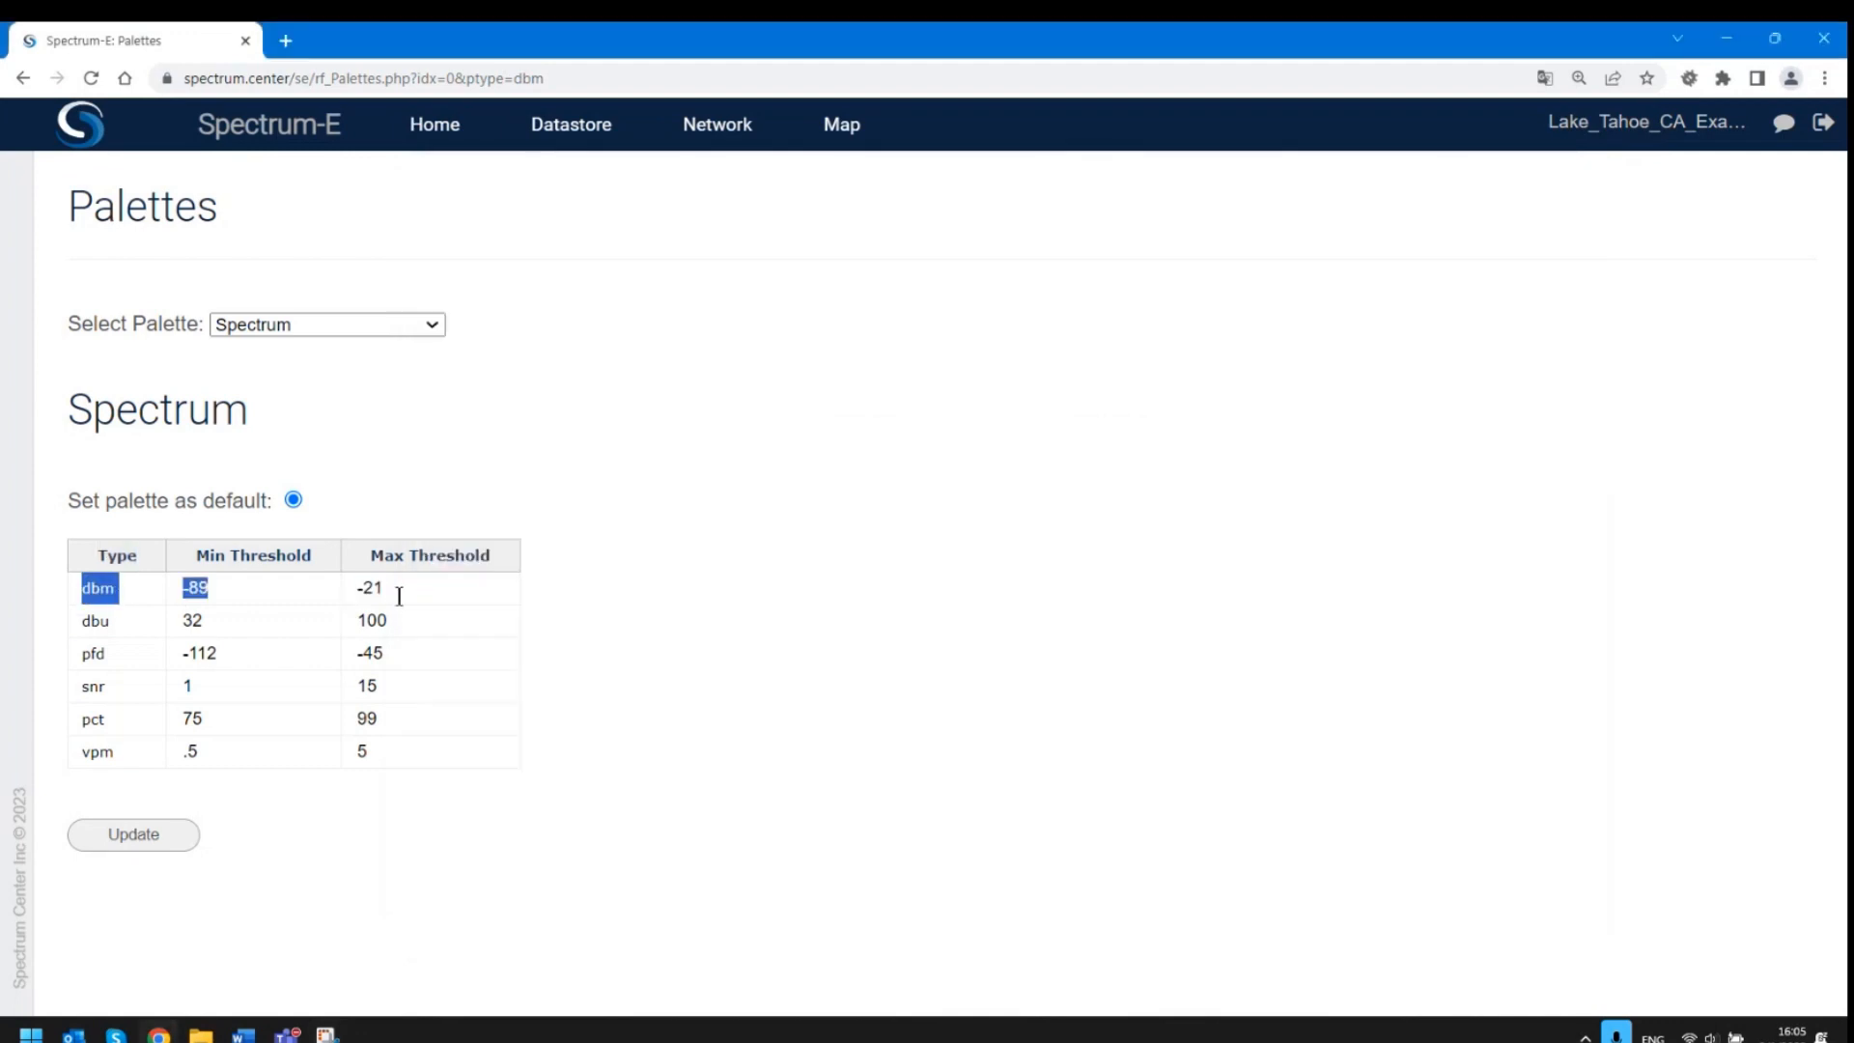
Set the Spectrum palette's dbm minimum threshold to -107 and update the palette.
{"action": "left_click", "coordinate": [255, 585]}
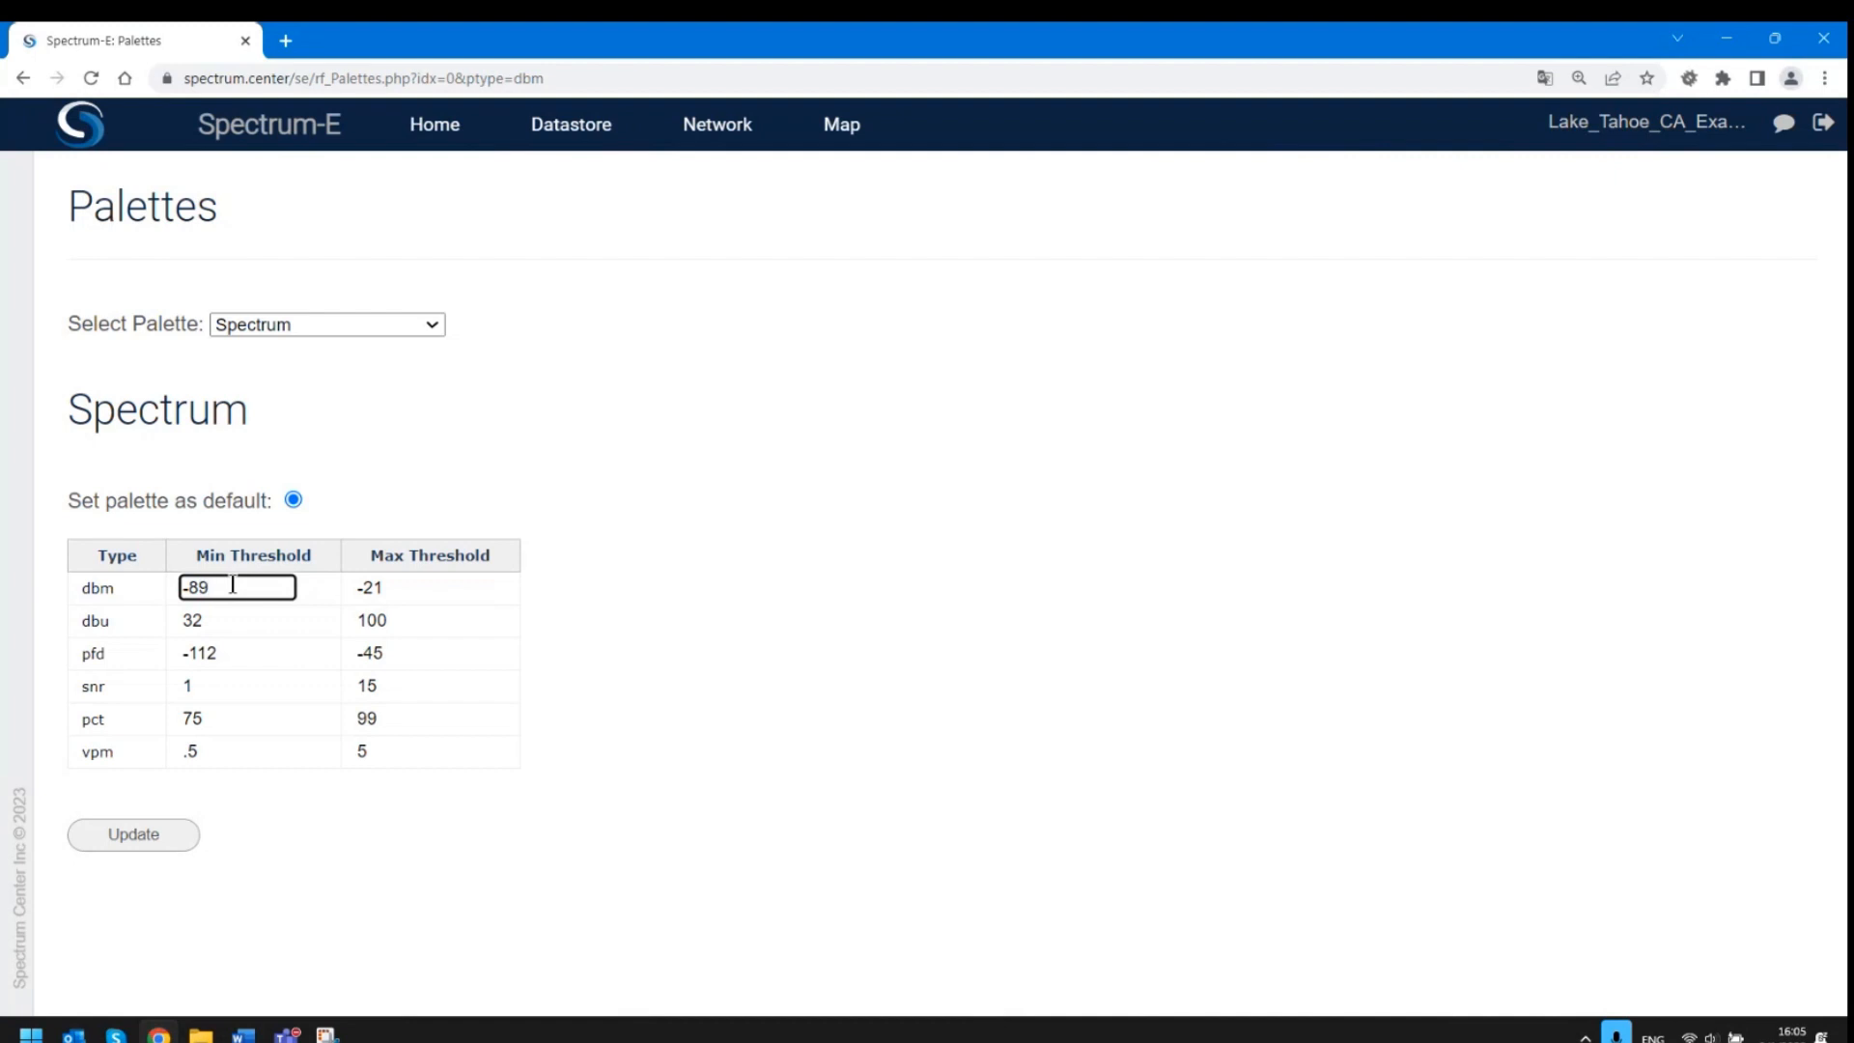
{"action": "key", "text": "BackSpace"}
{"action": "key", "text": "BackSpace"}
{"action": "type", "text": "107"}
{"action": "key", "text": "Tab"}
{"action": "left_click", "coordinate": [395, 586]}
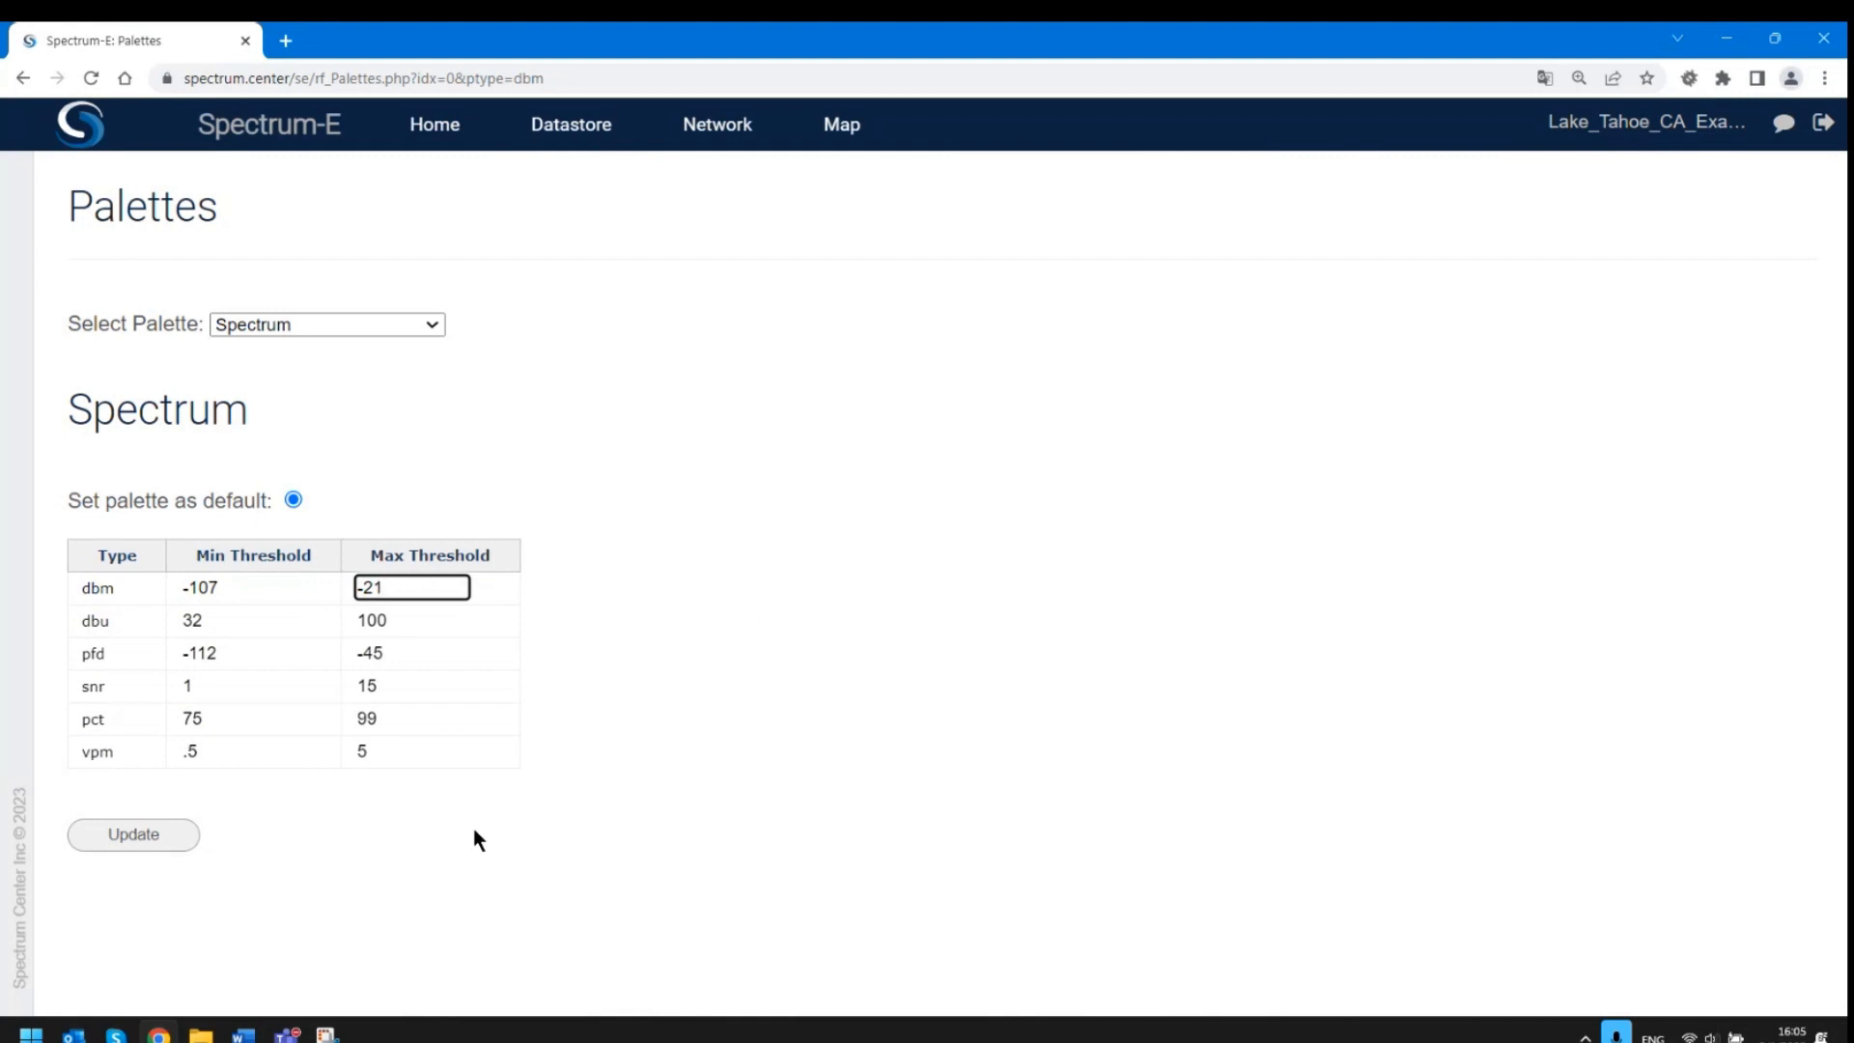
{"action": "left_click", "coordinate": [143, 845]}
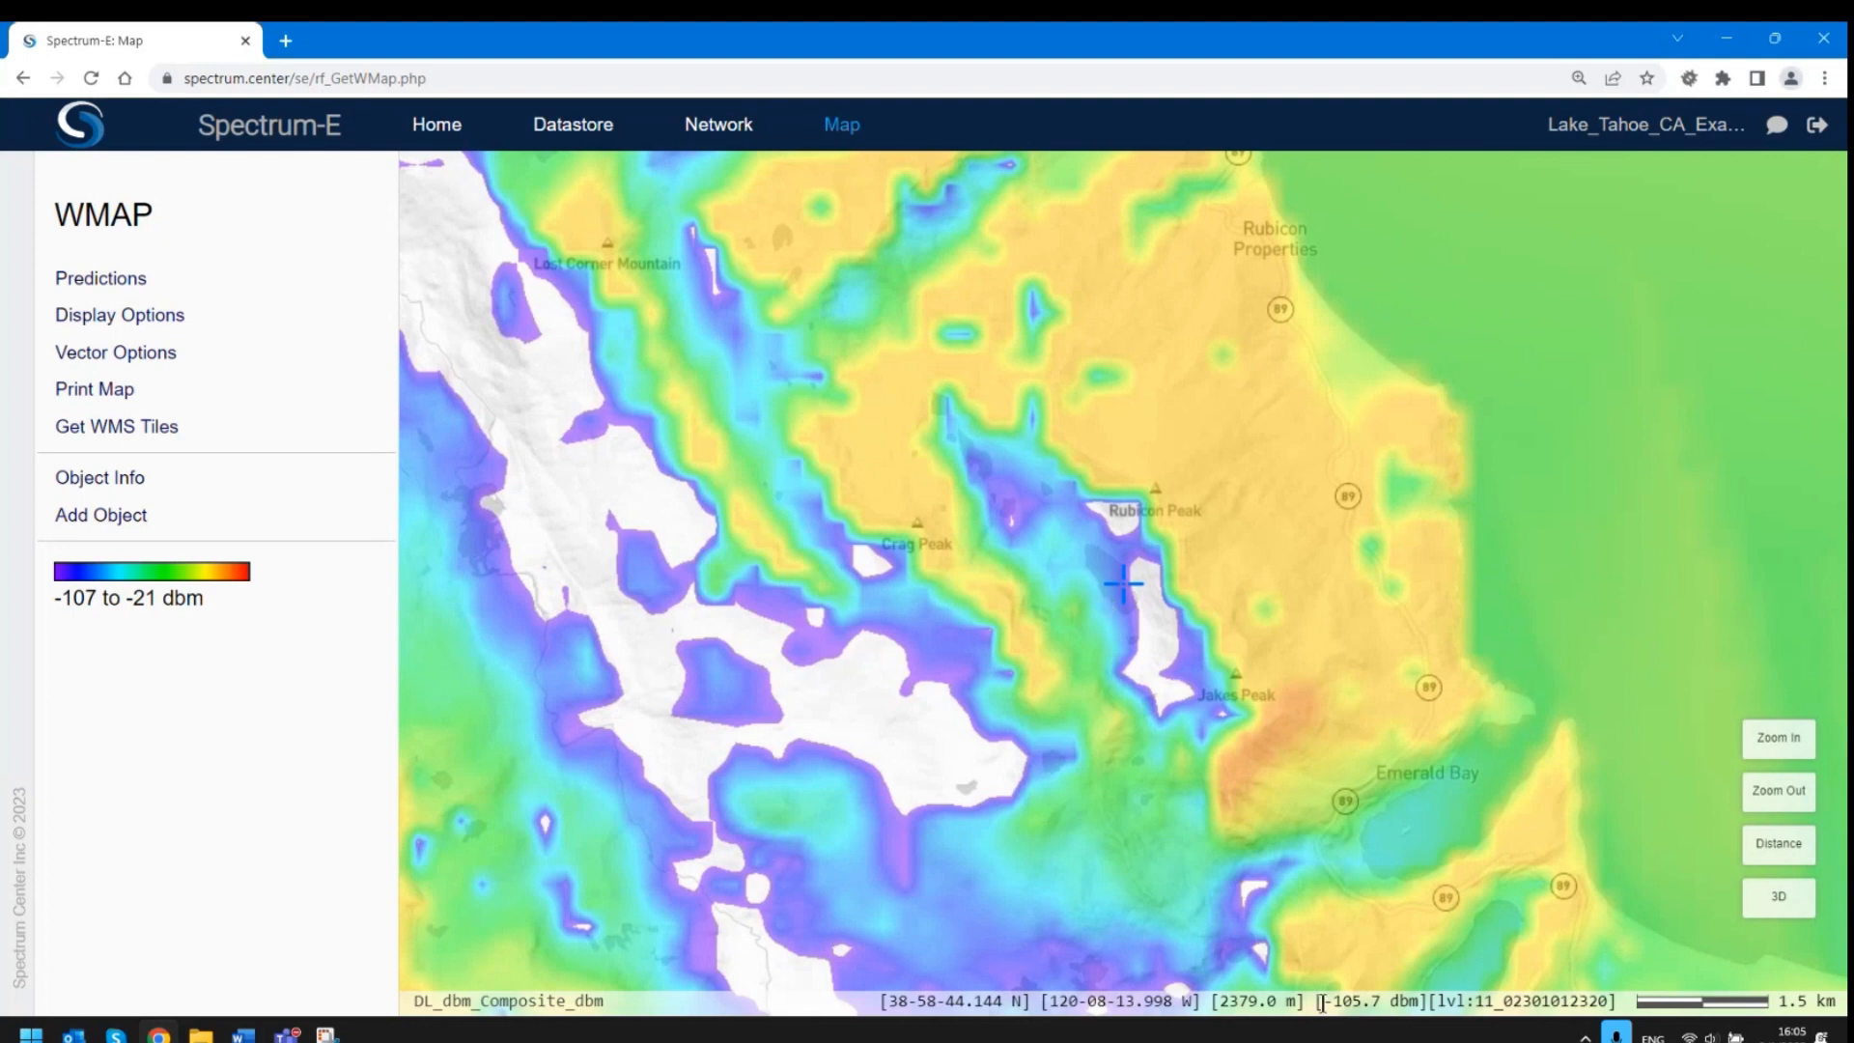
Examine the redrawn coverage map, from the signal level at the marker out to all three sites.
{"action": "left_click_drag", "start_coordinate": [1323, 1001], "coordinate": [1419, 1007]}
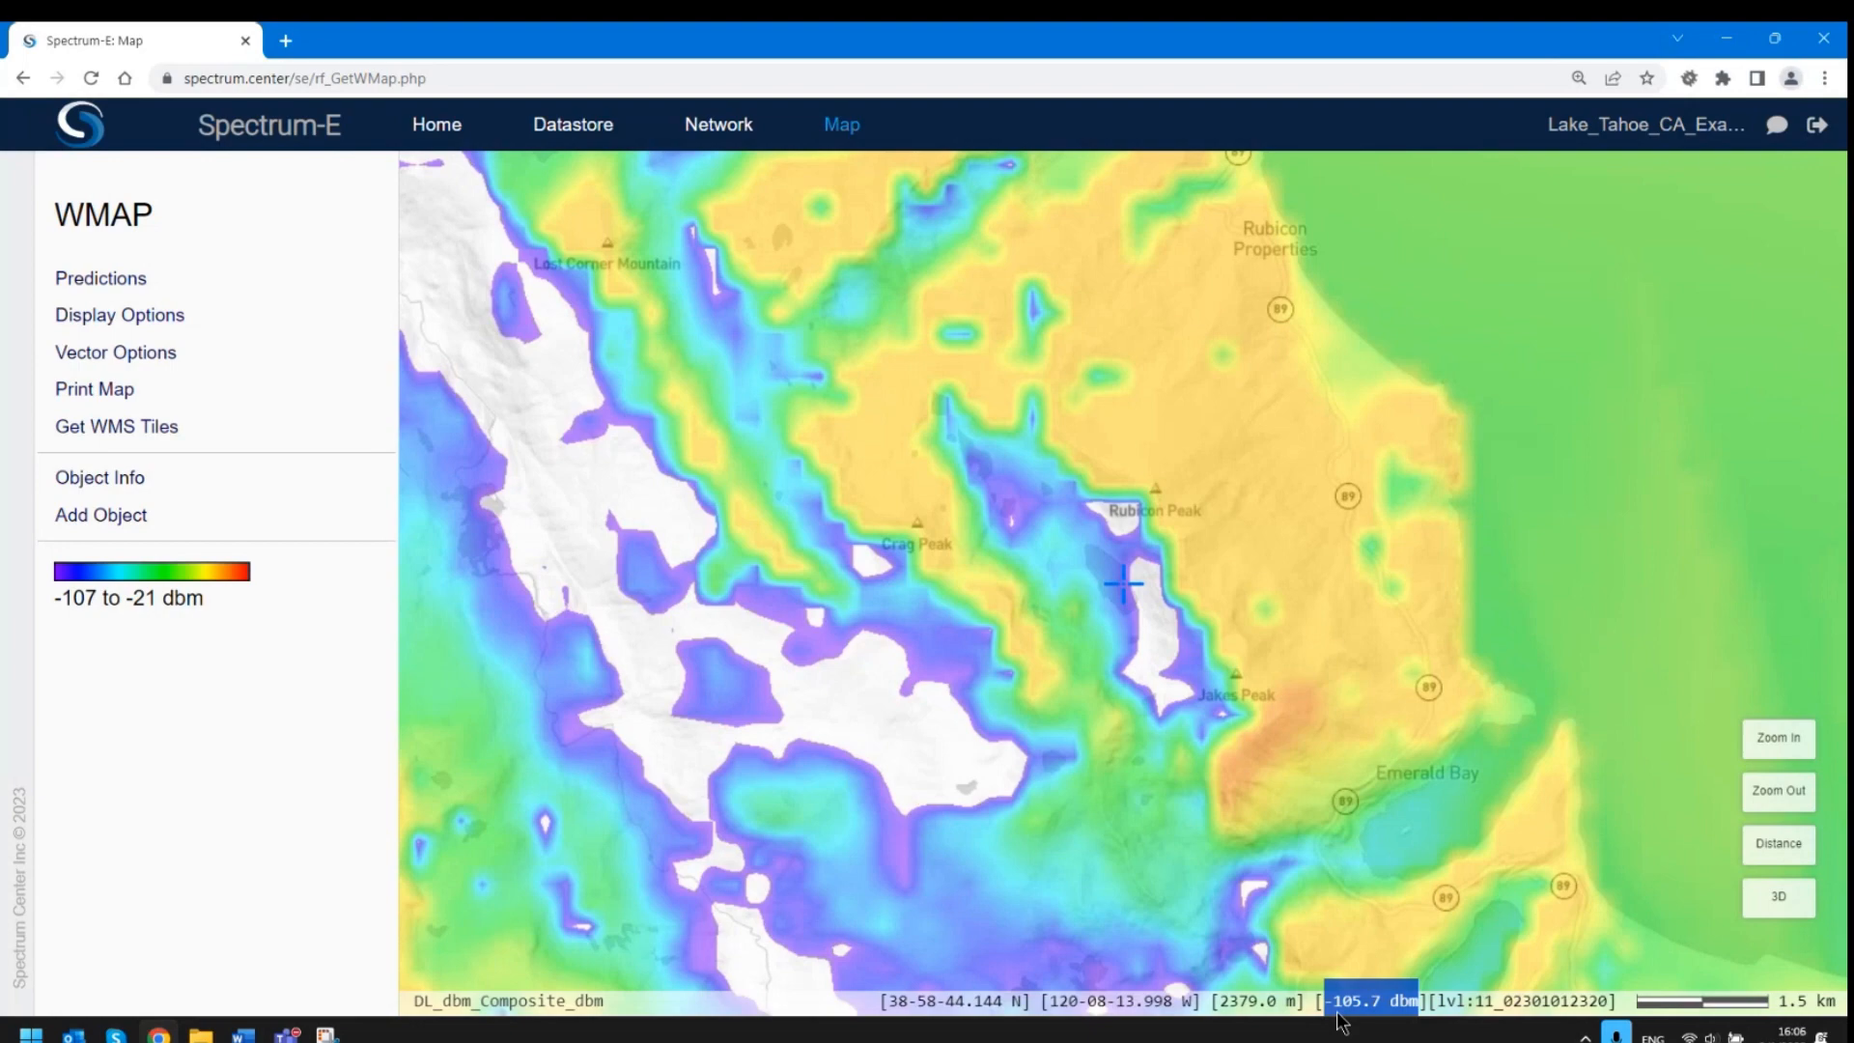
{"action": "scroll", "coordinate": [1236, 610], "scroll_direction": "down", "scroll_amount": 2}
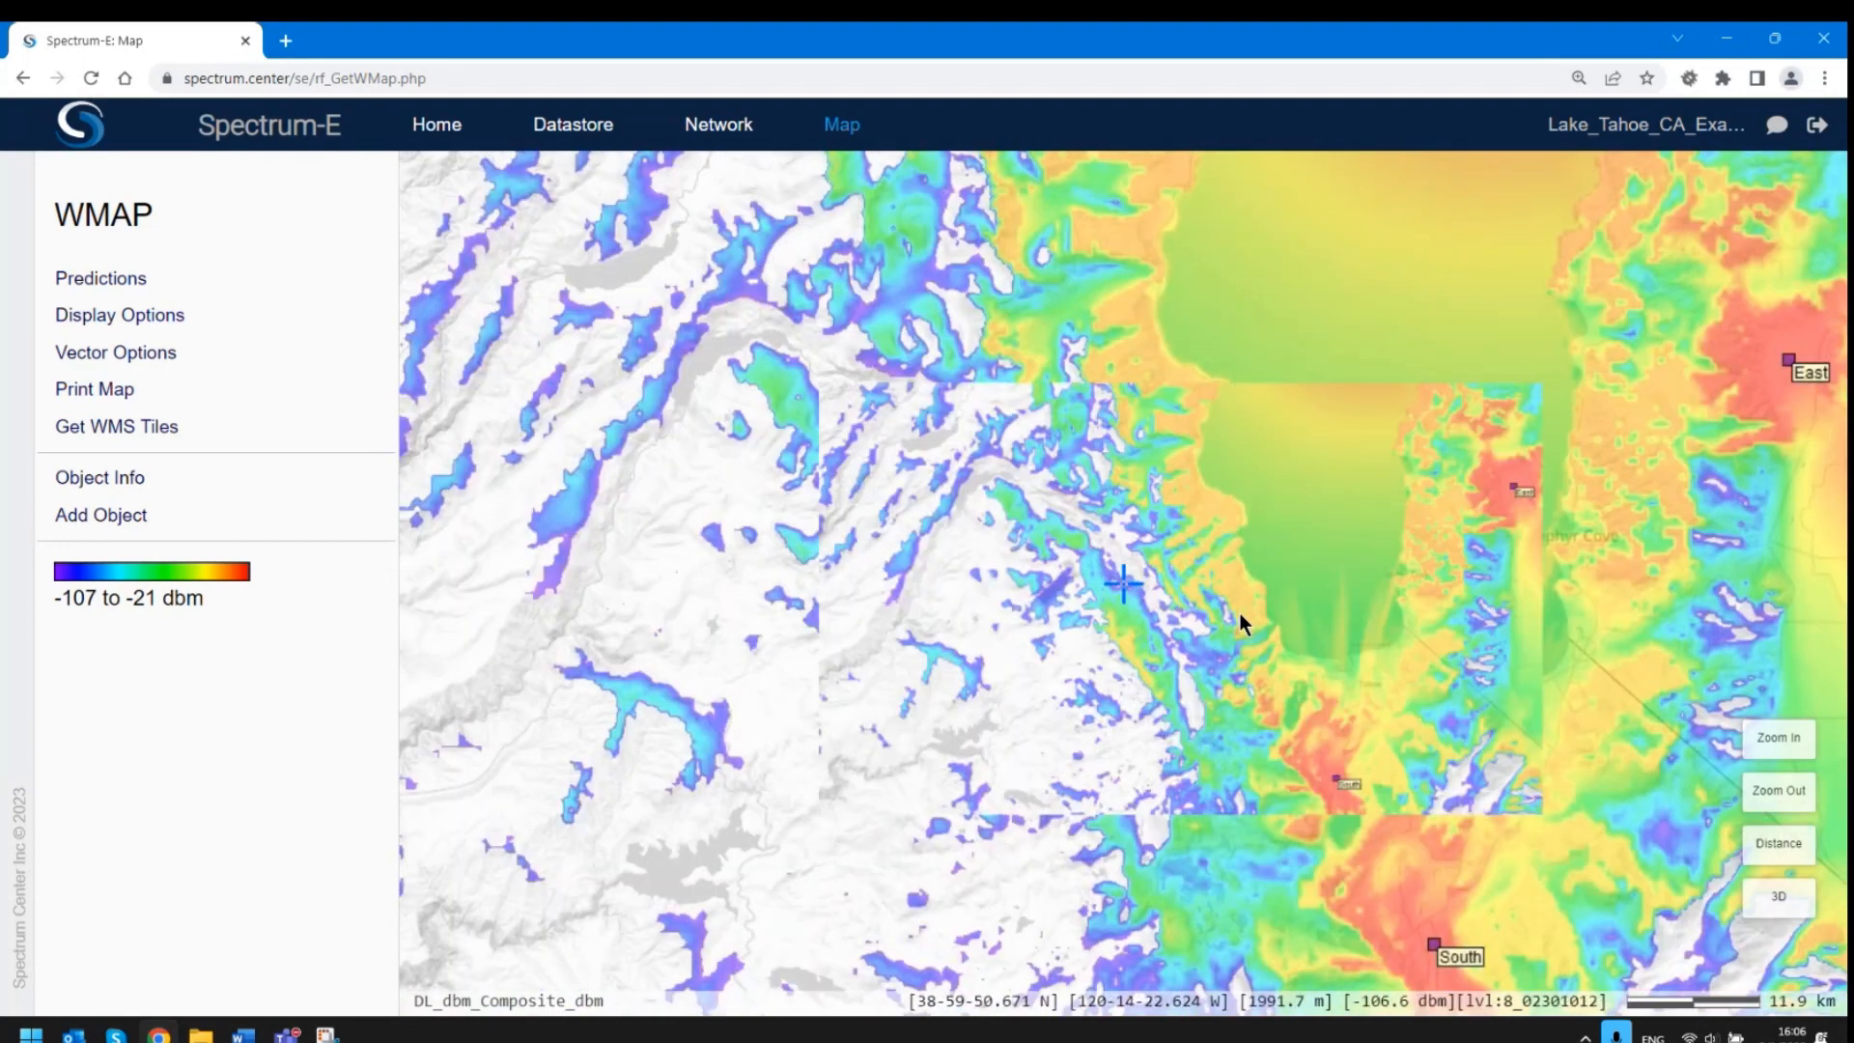
{"action": "scroll", "coordinate": [1240, 612], "scroll_direction": "down", "scroll_amount": 1}
{"action": "left_click_drag", "start_coordinate": [1324, 596], "coordinate": [1111, 577]}
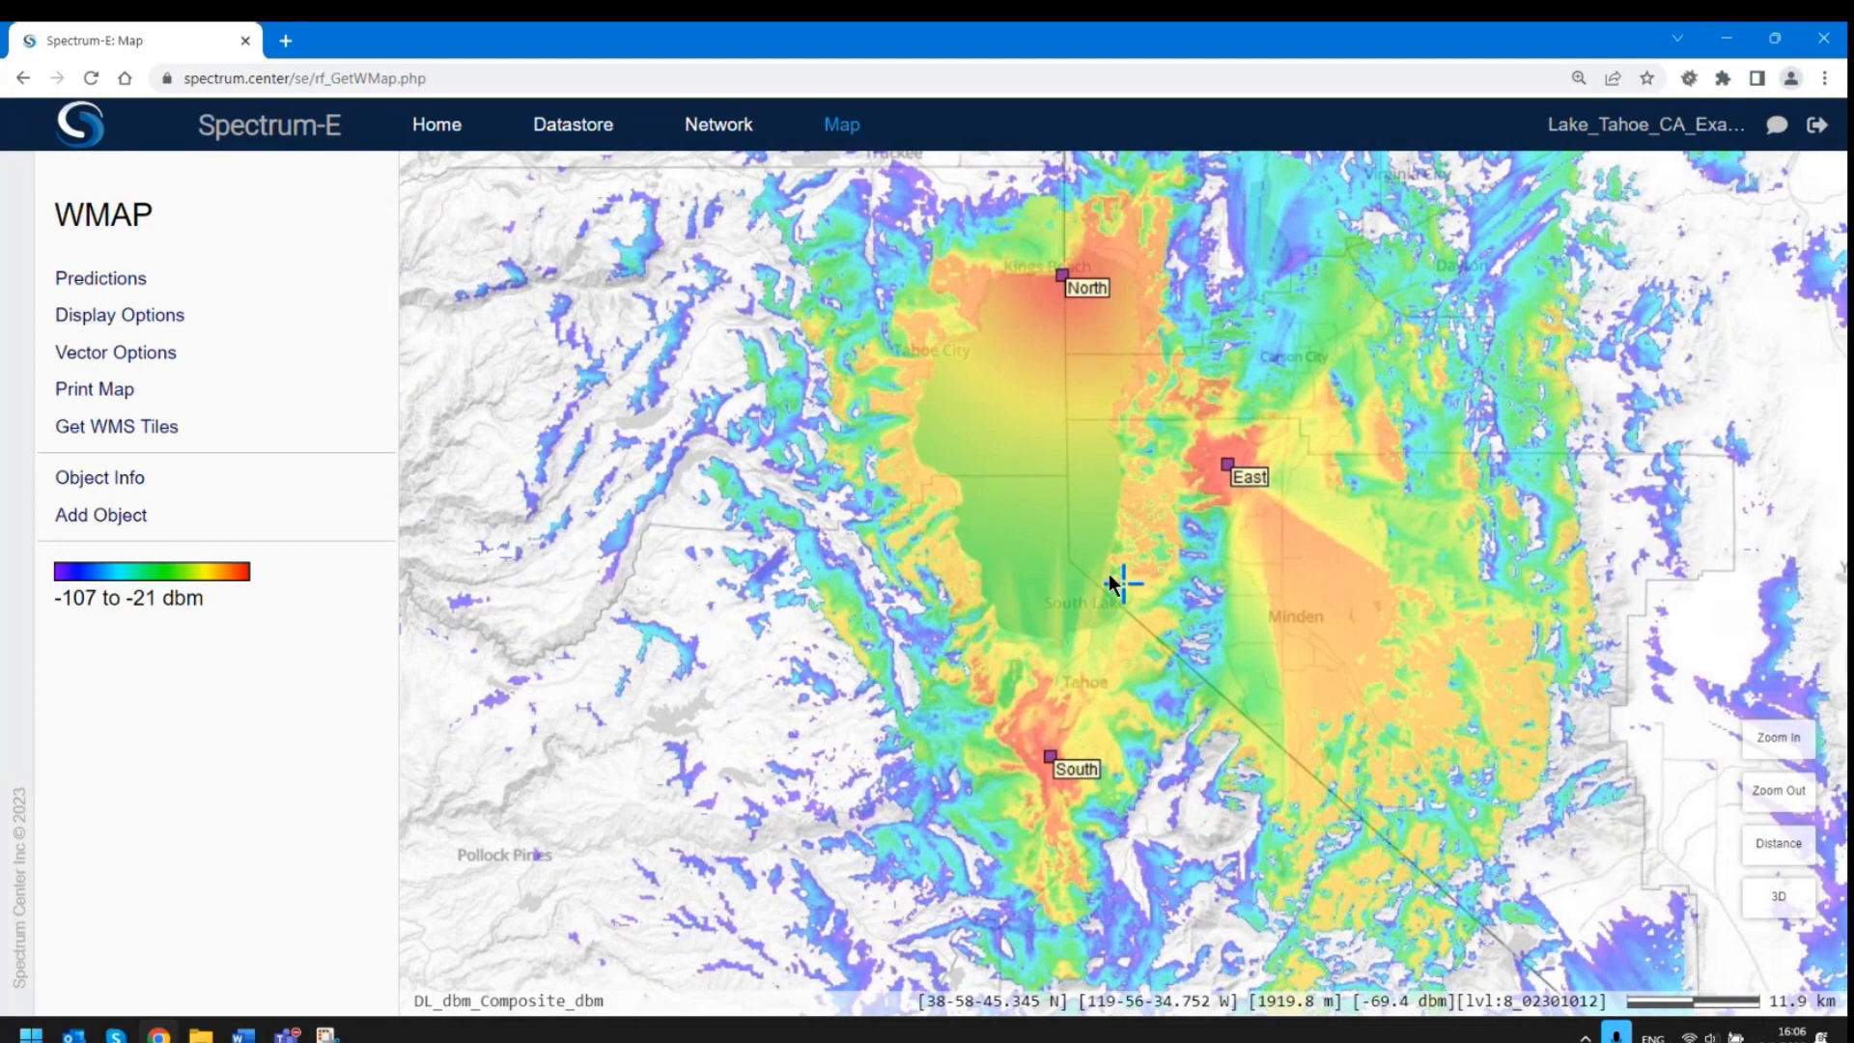
Start a new palette from the Palettes page and name it 3color_DBM.
{"action": "left_click", "coordinate": [161, 578]}
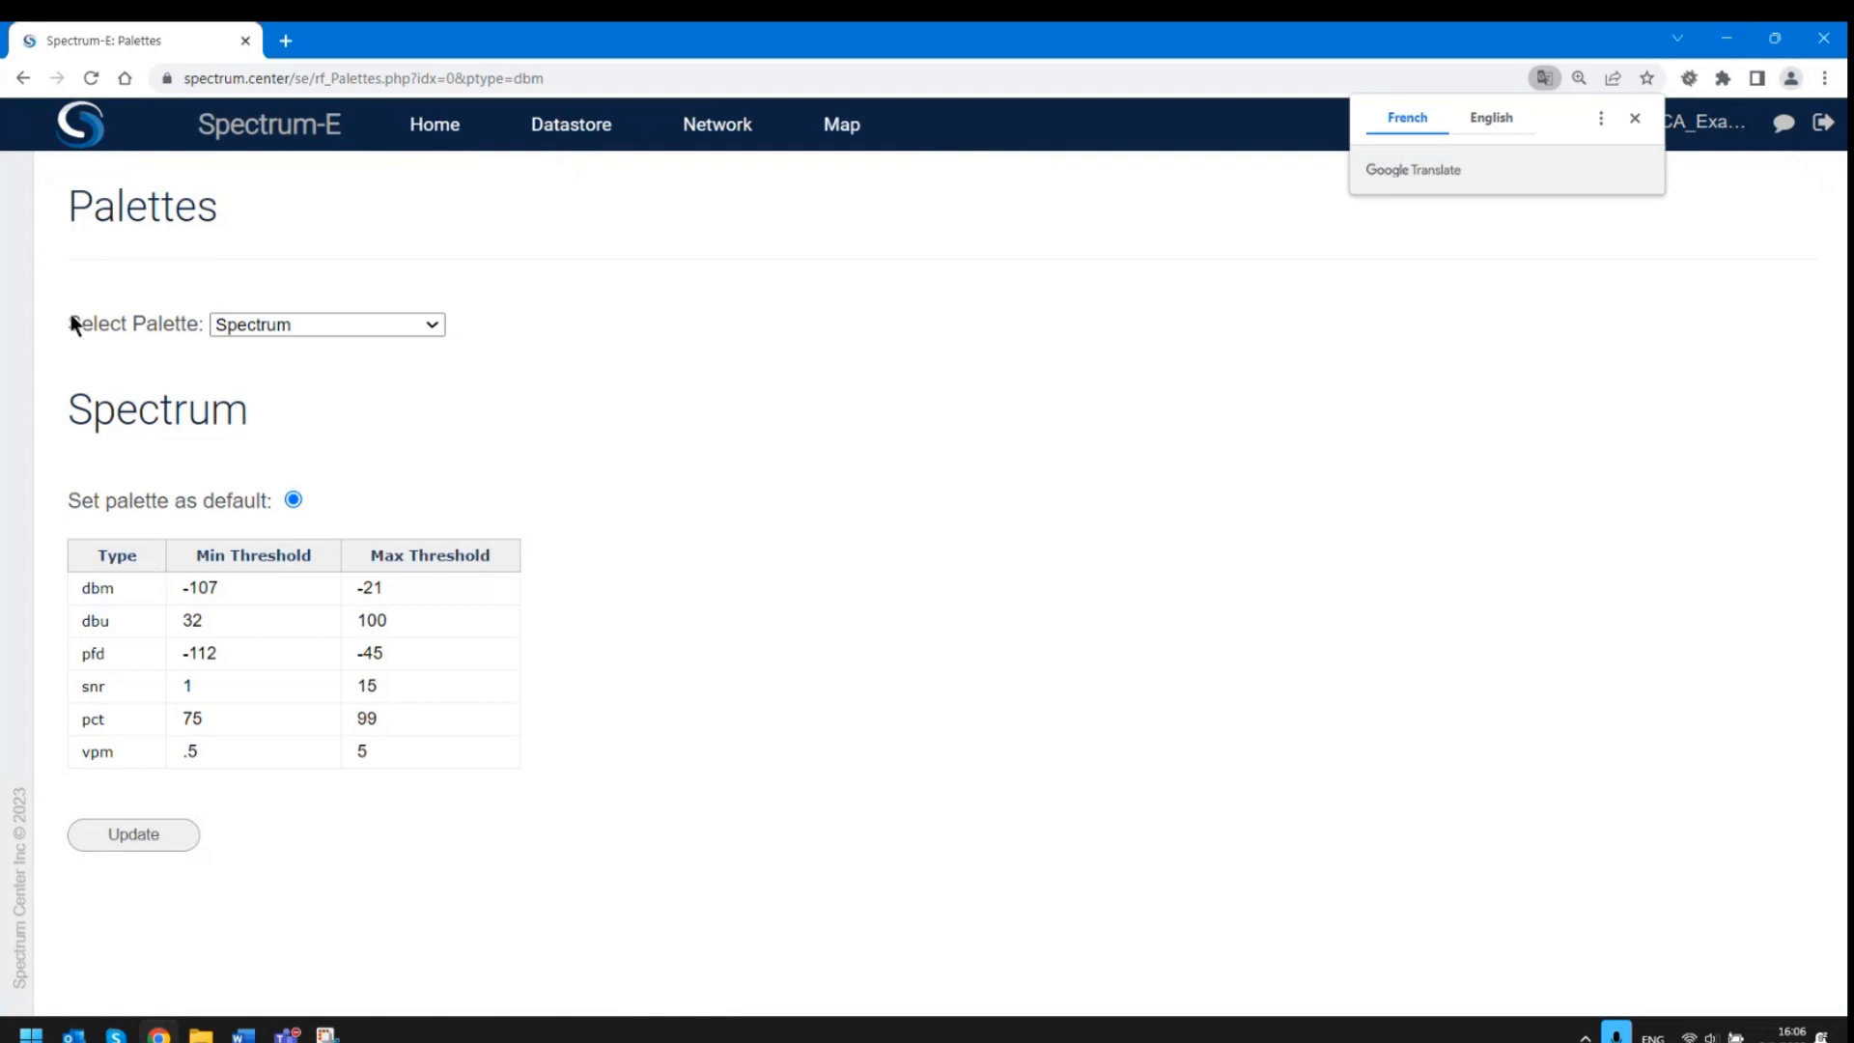
{"action": "left_click_drag", "start_coordinate": [69, 323], "coordinate": [199, 330]}
{"action": "left_click", "coordinate": [263, 329]}
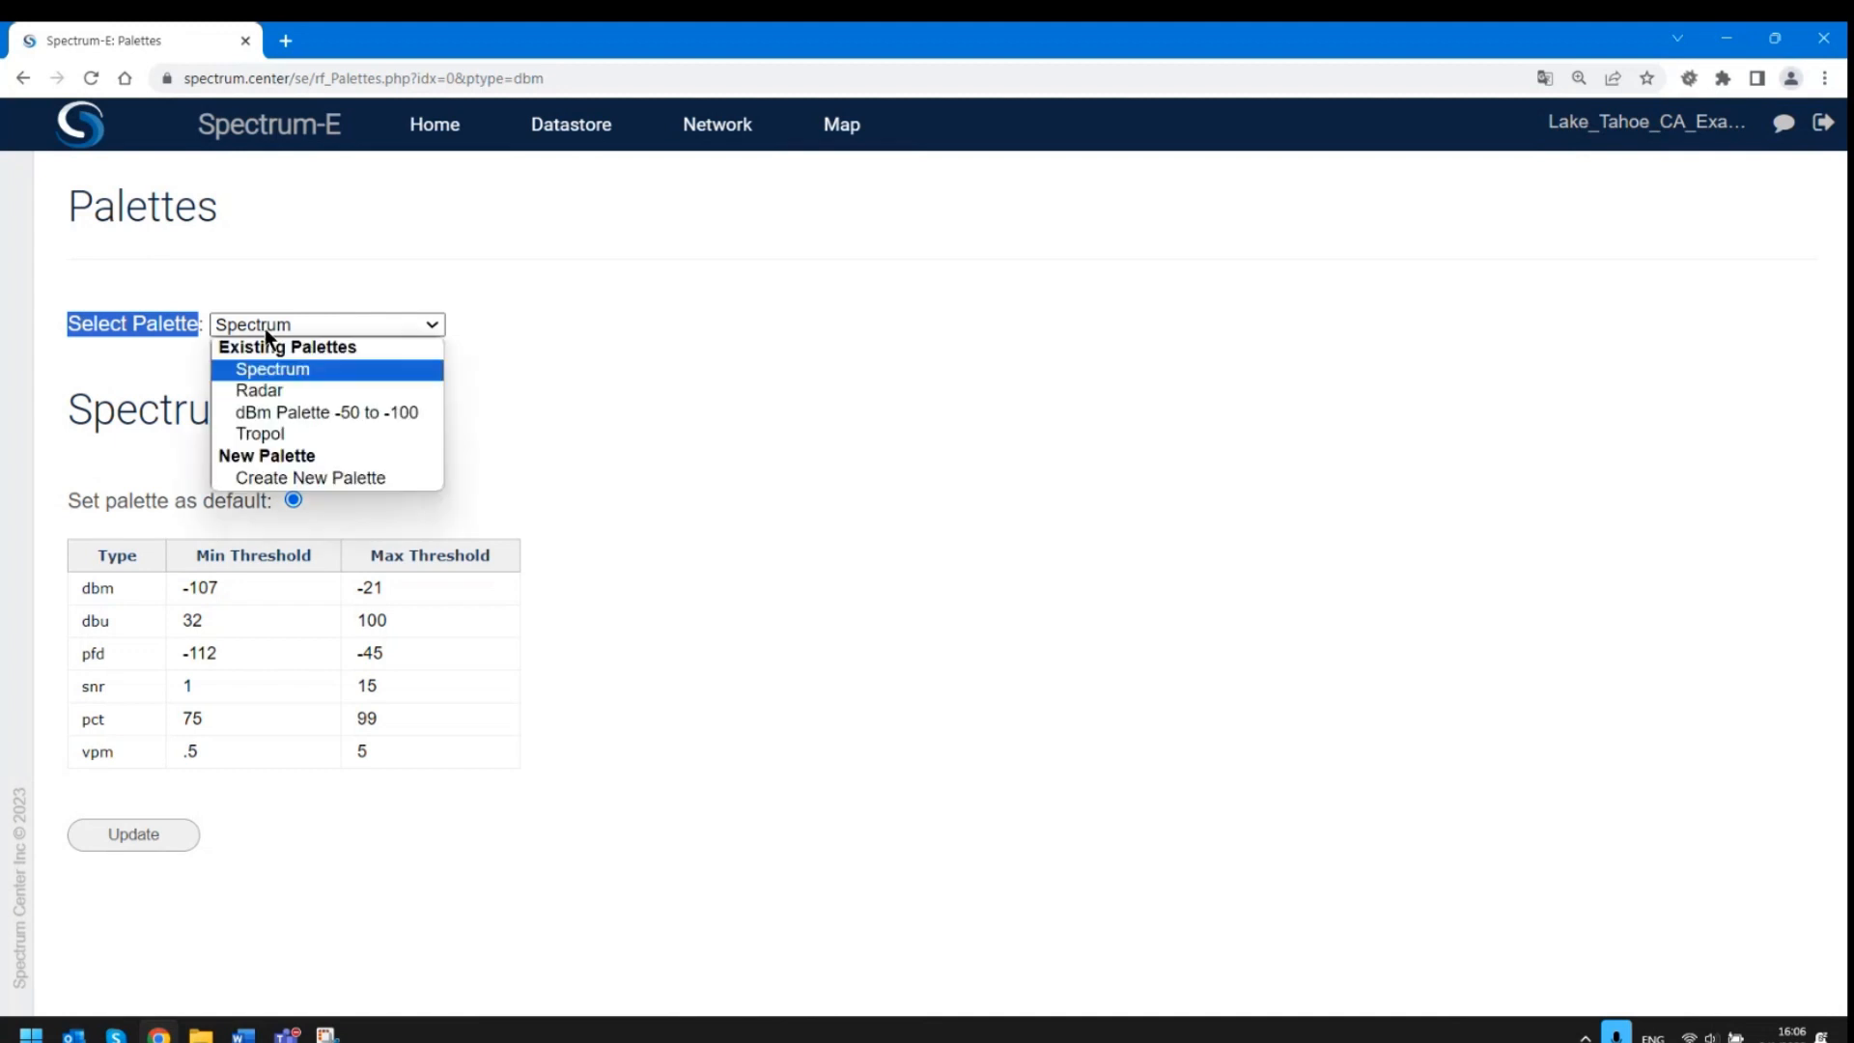
{"action": "left_click", "coordinate": [351, 477]}
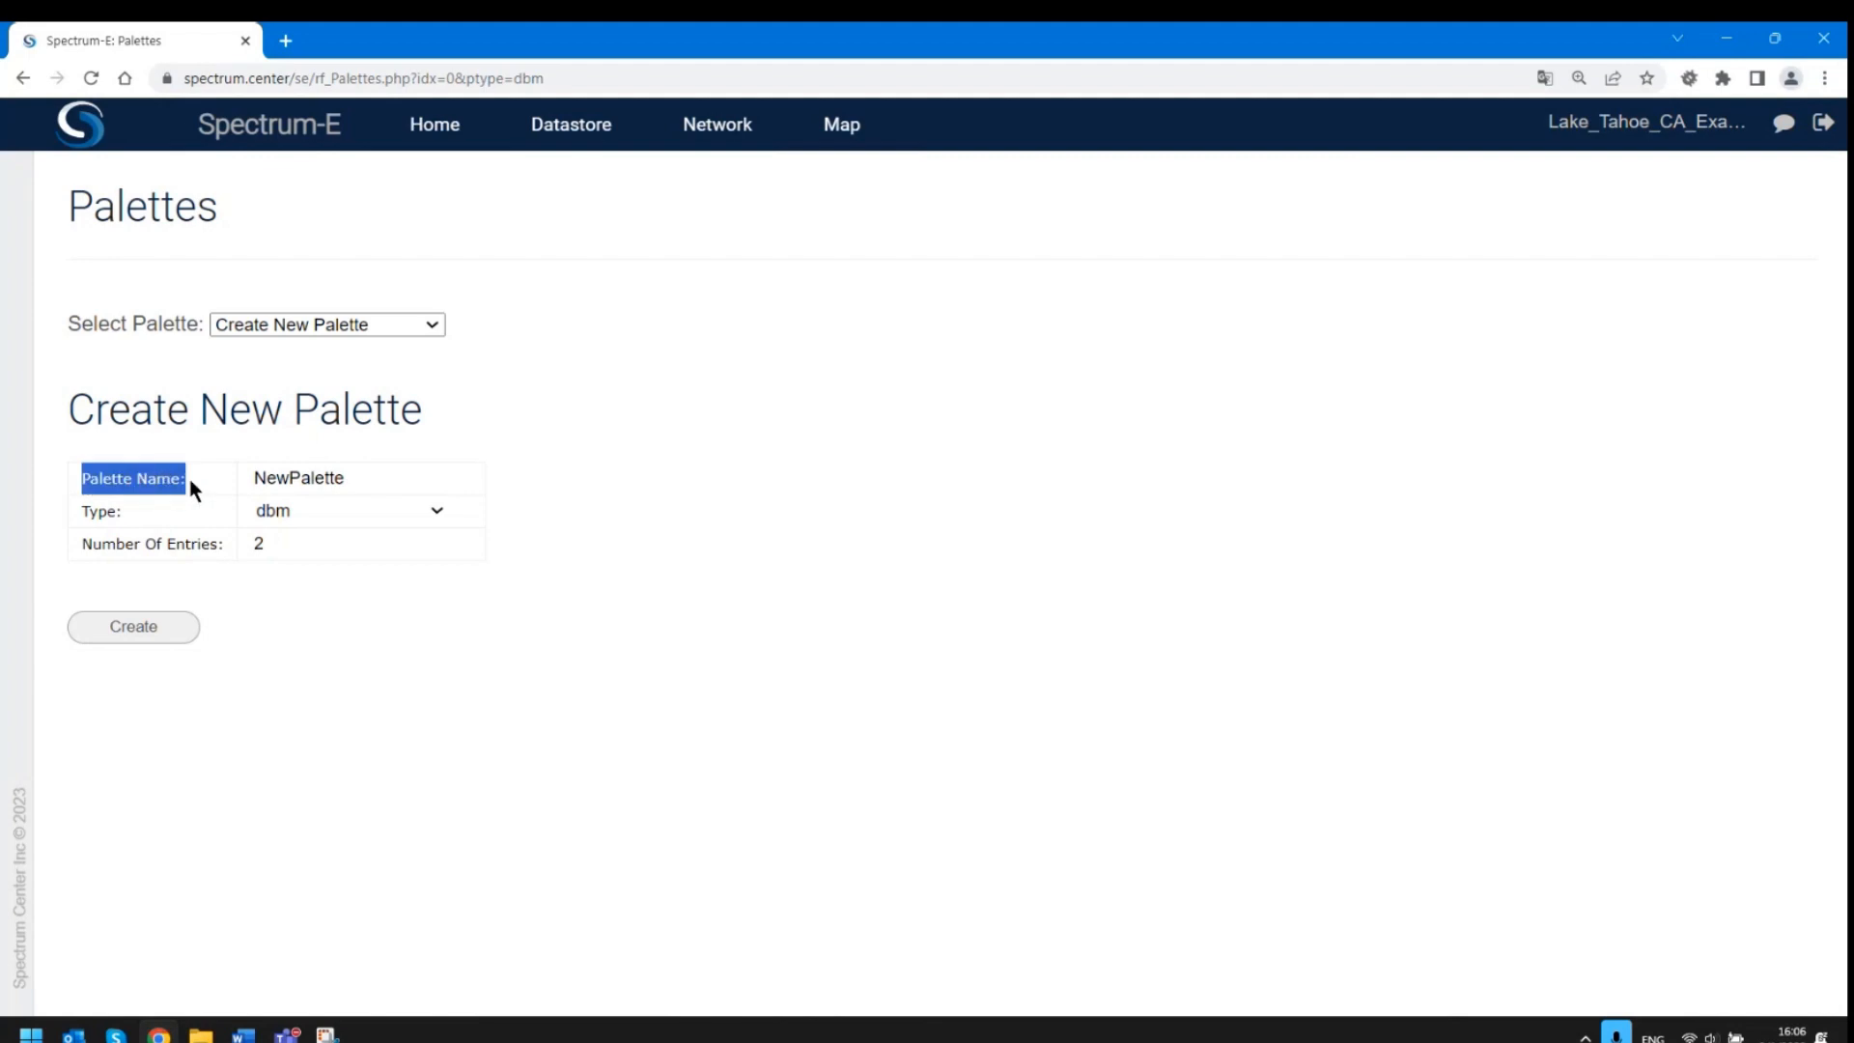
{"action": "left_click", "coordinate": [368, 476]}
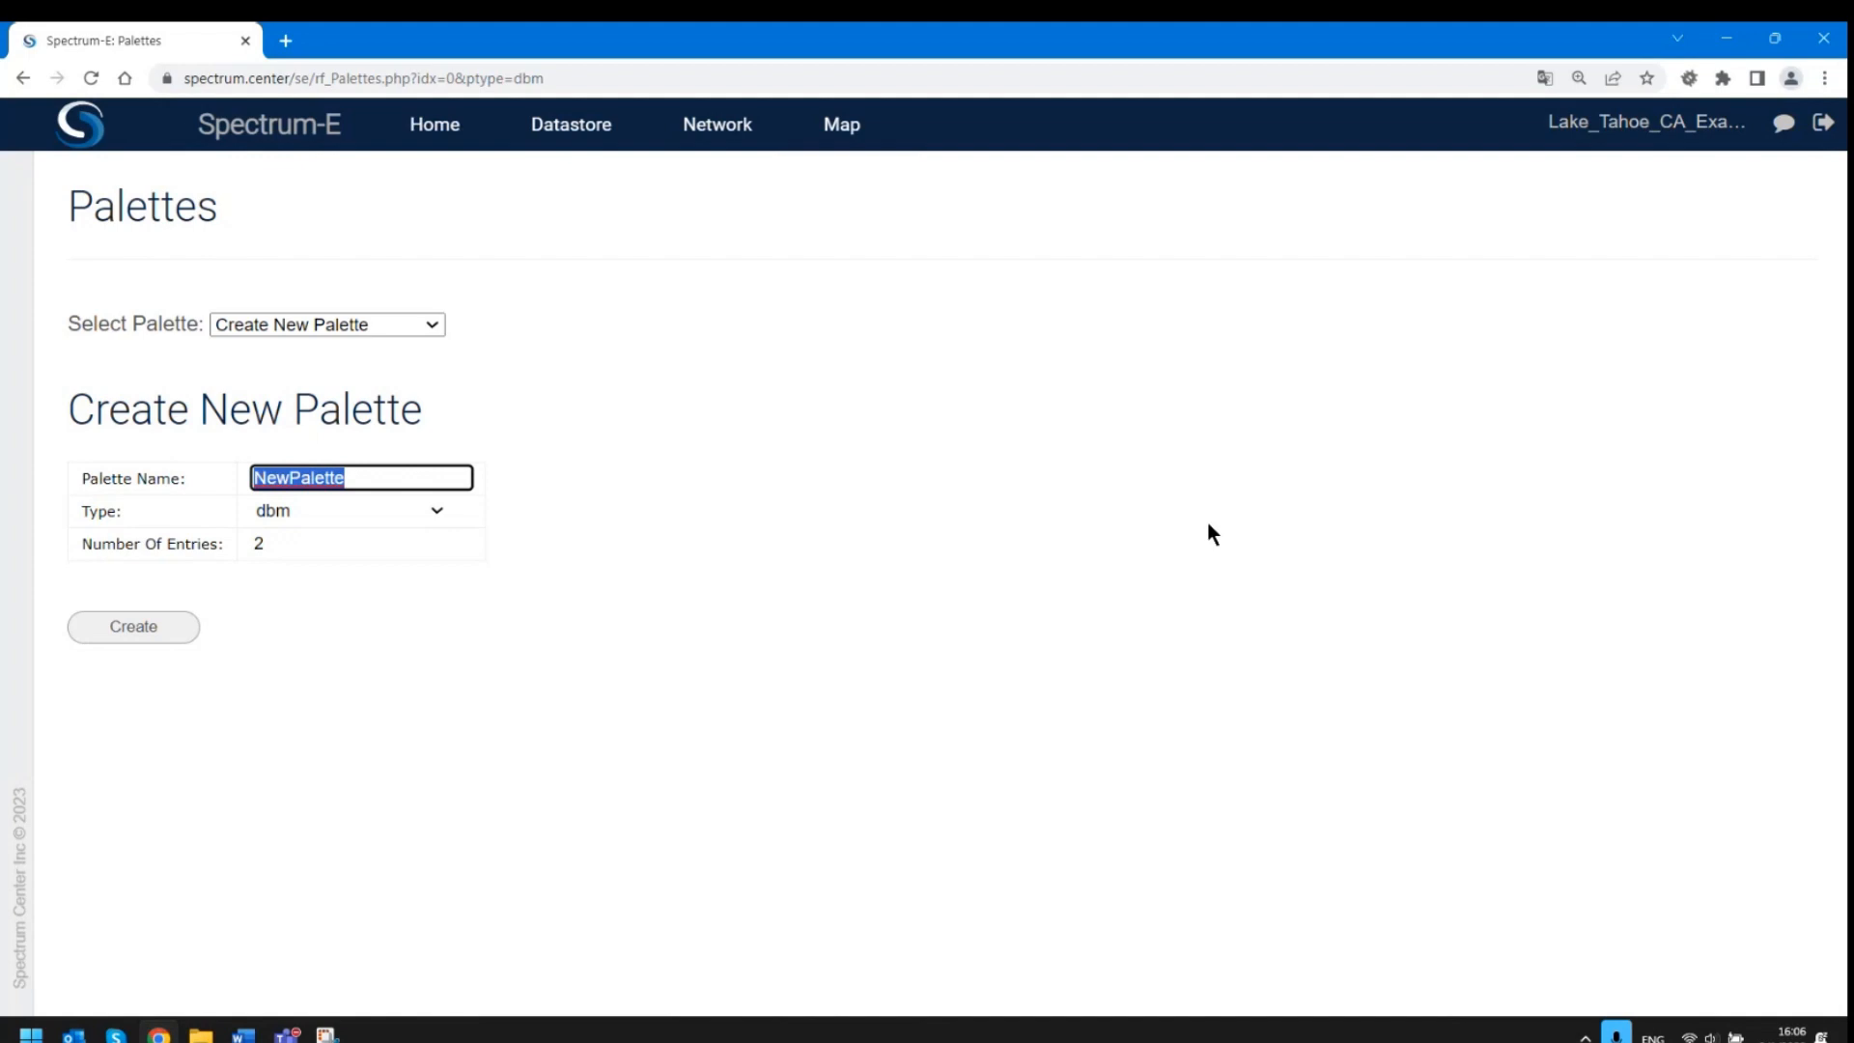
{"action": "type", "text": "3"}
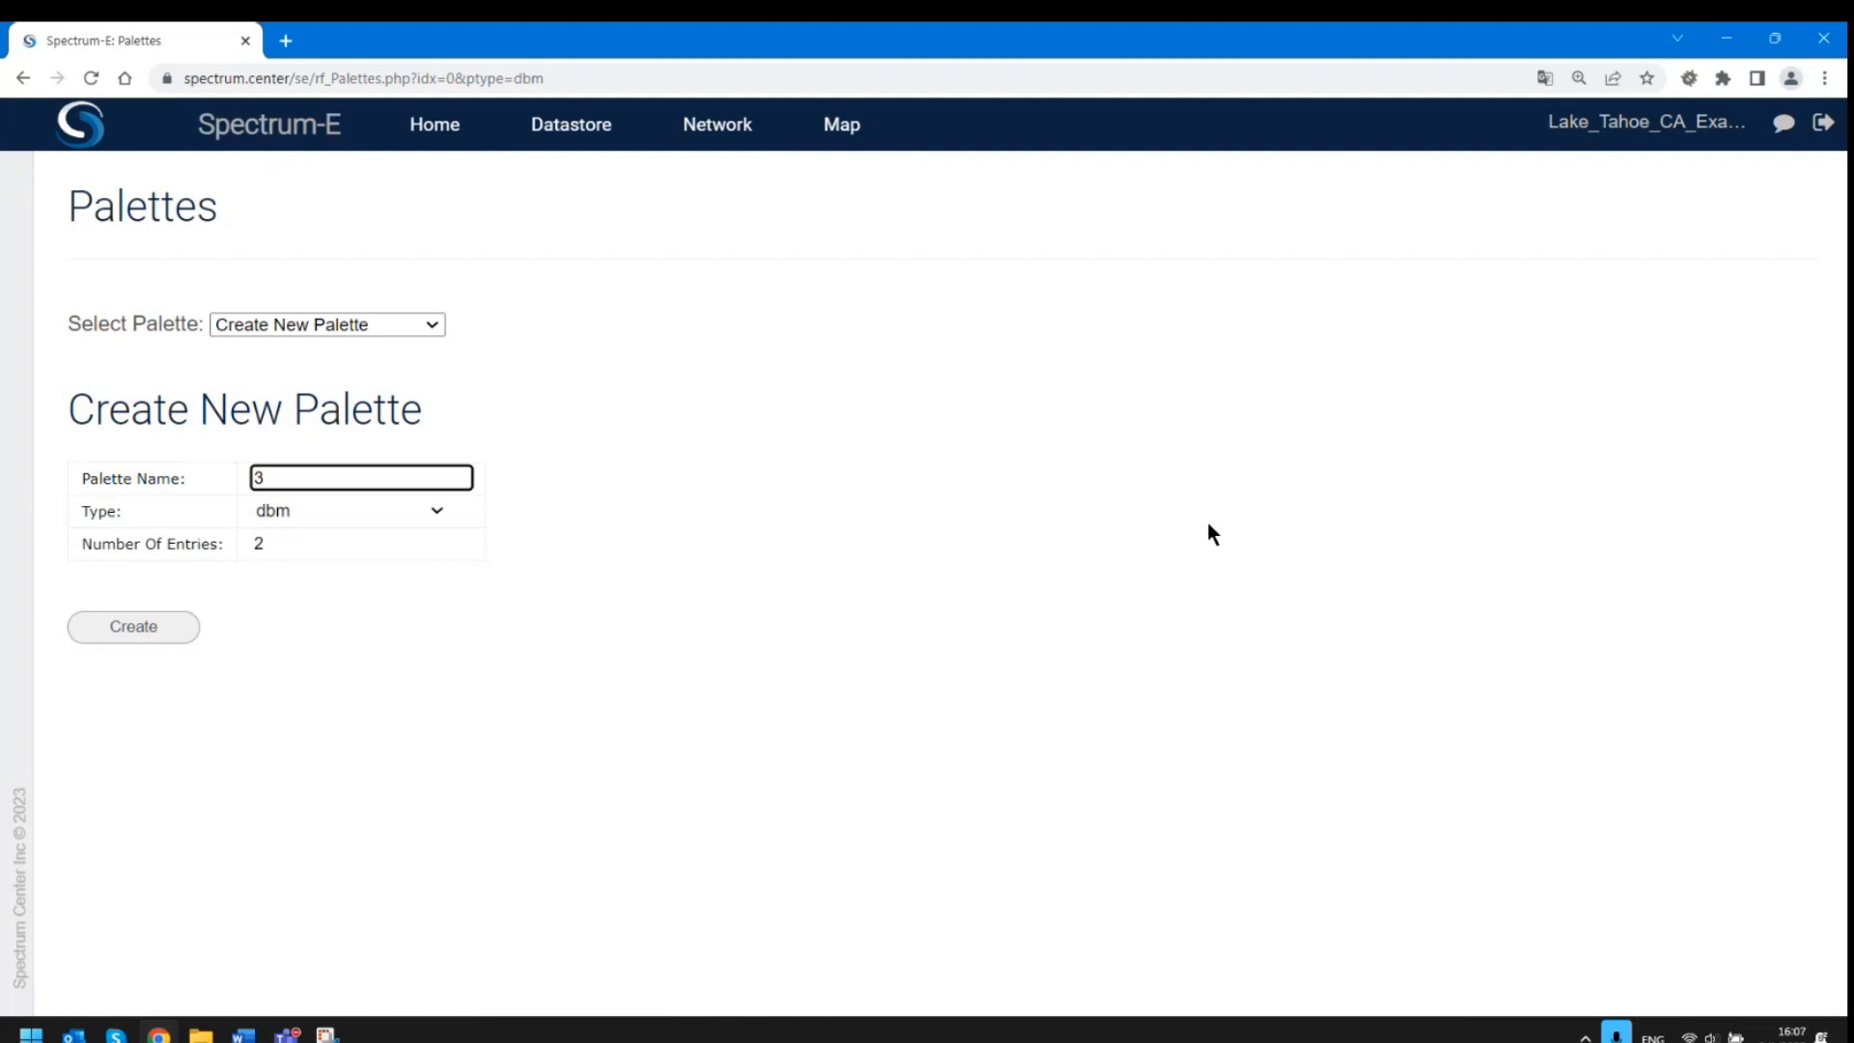
{"action": "type", "text": "color_DBM"}
Check the new palette's type against the dbm suffix on the snip and review the available types, keeping dbm.
{"action": "left_click_drag", "start_coordinate": [83, 514], "coordinate": [123, 520]}
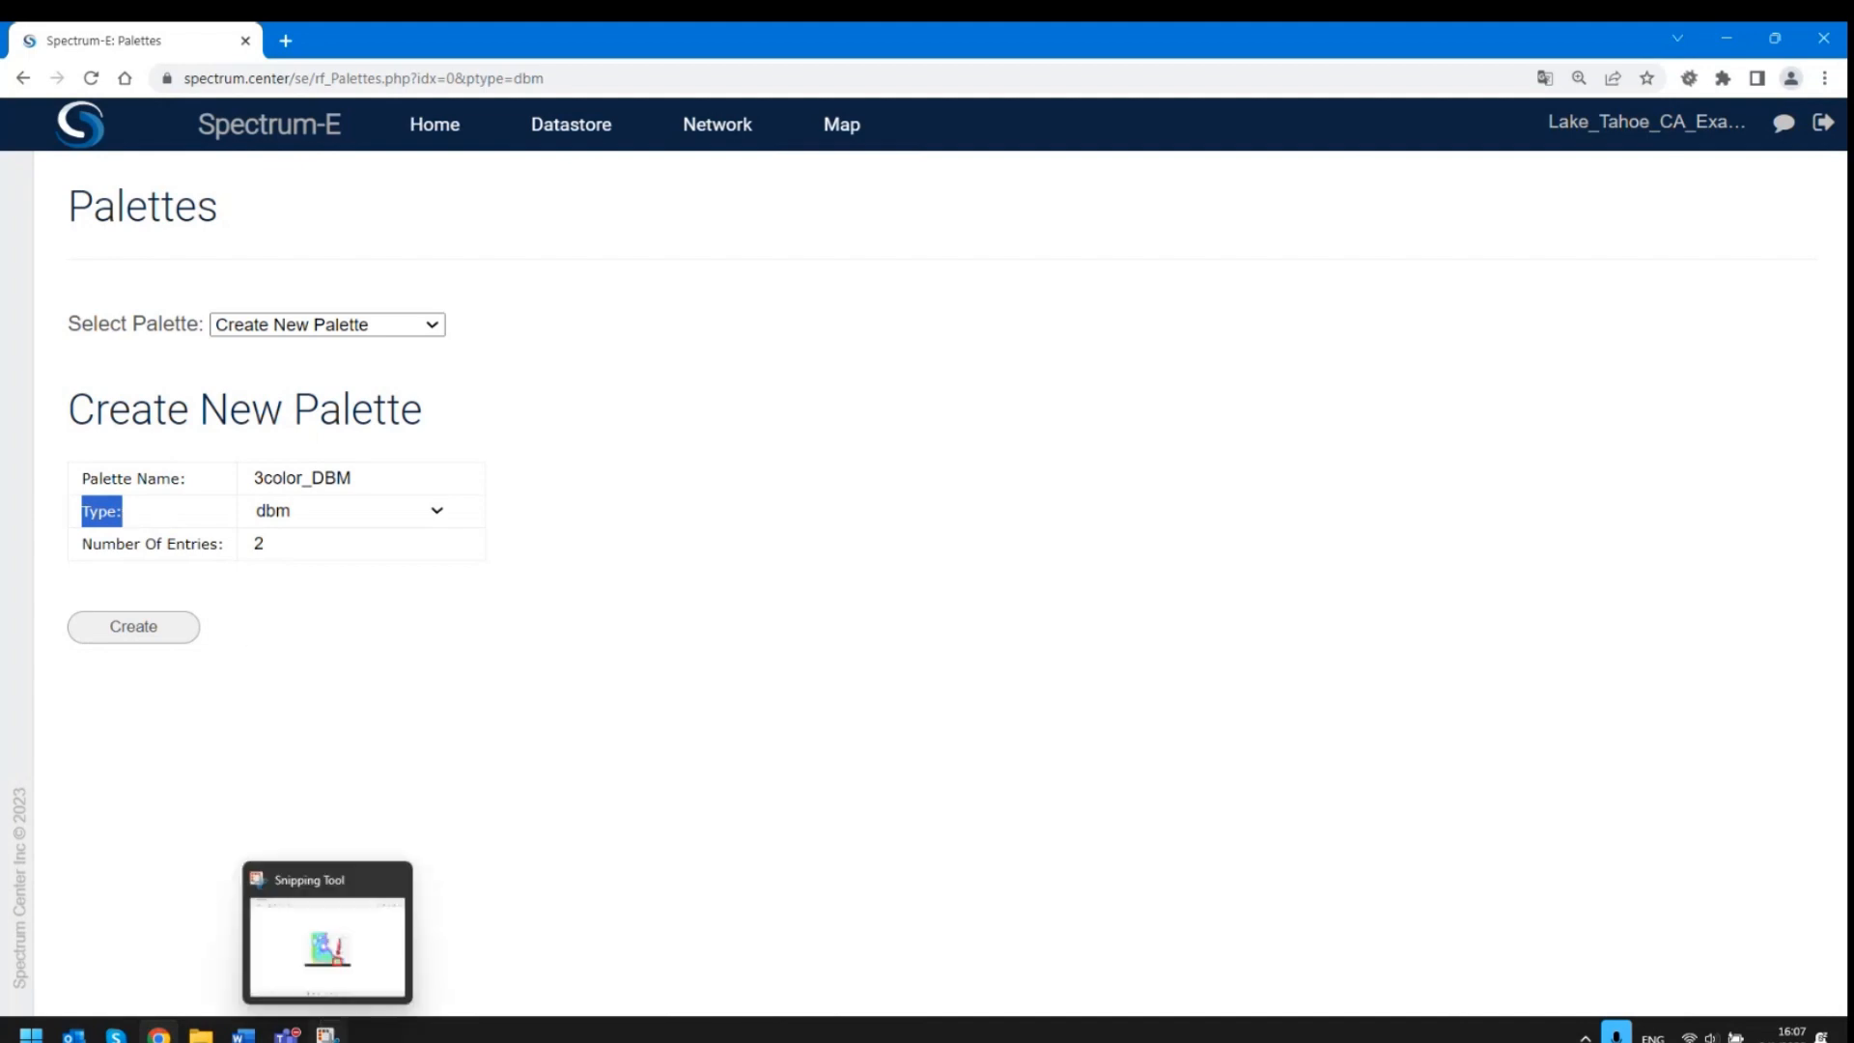
{"action": "left_click", "coordinate": [327, 1035]}
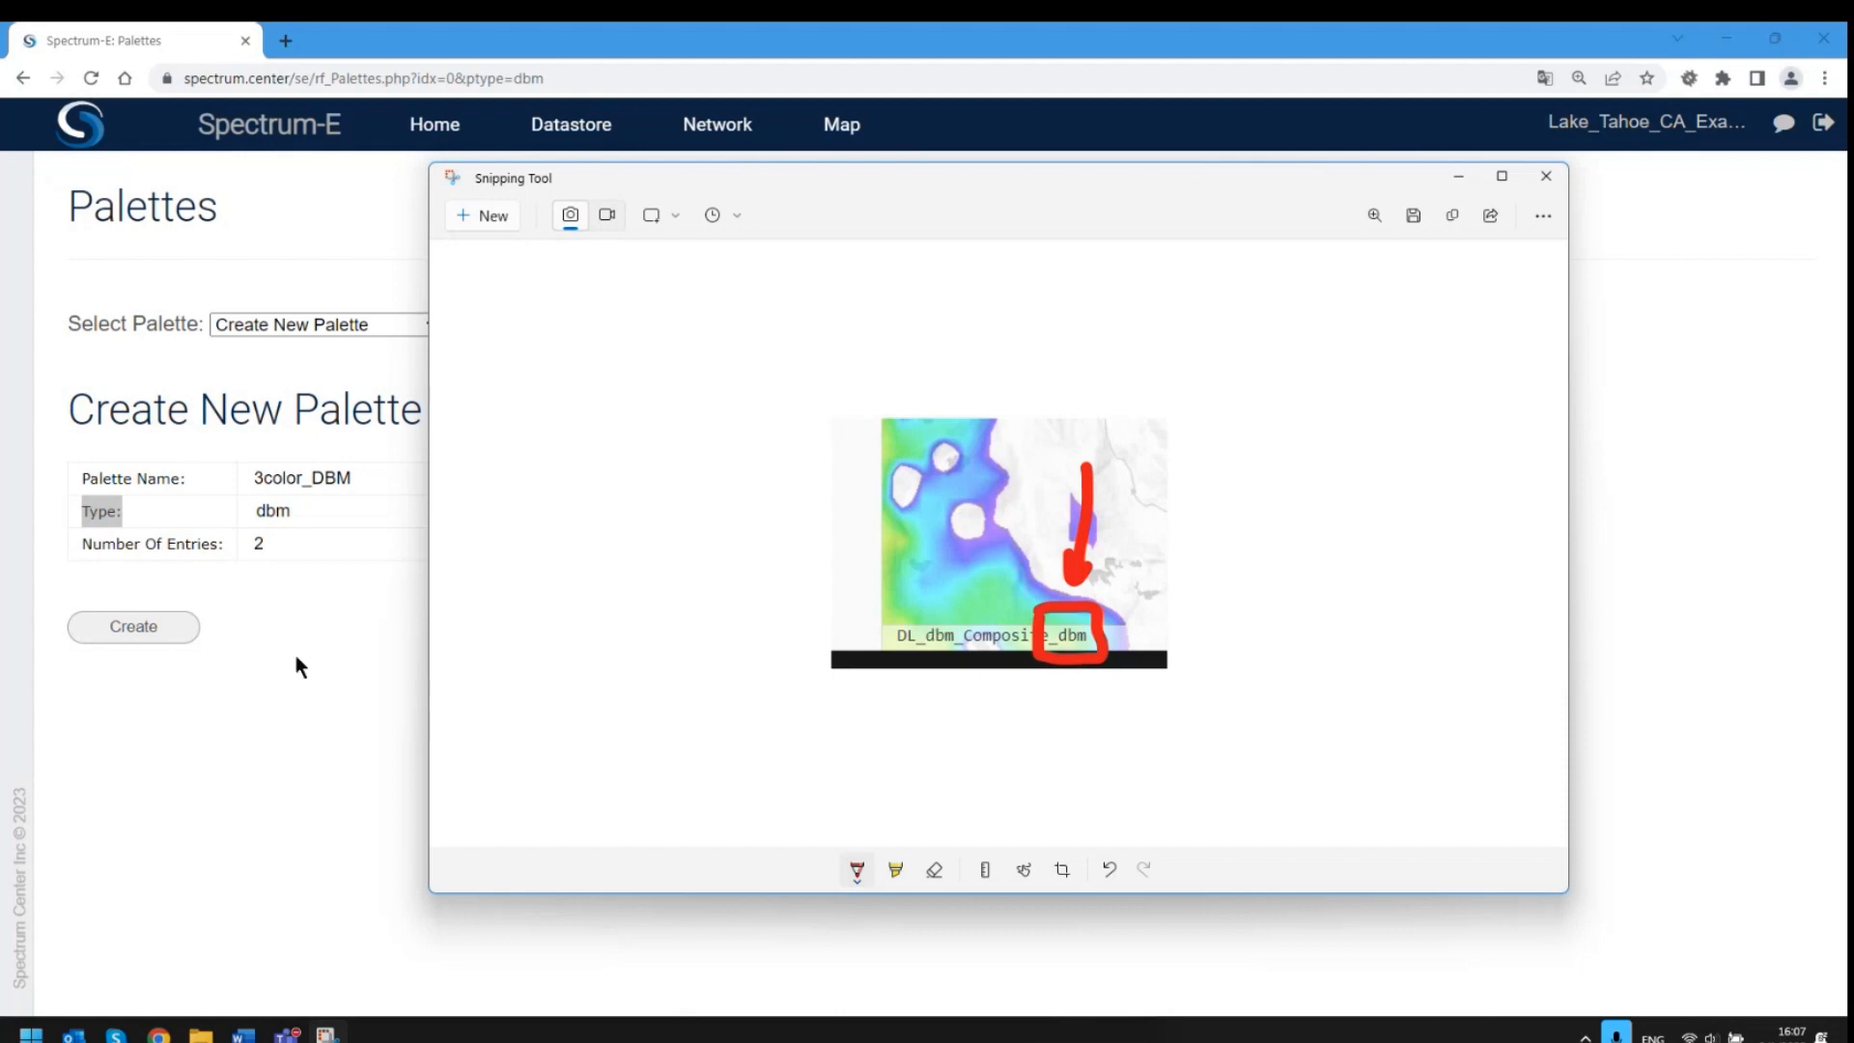
{"action": "left_click", "coordinate": [287, 687]}
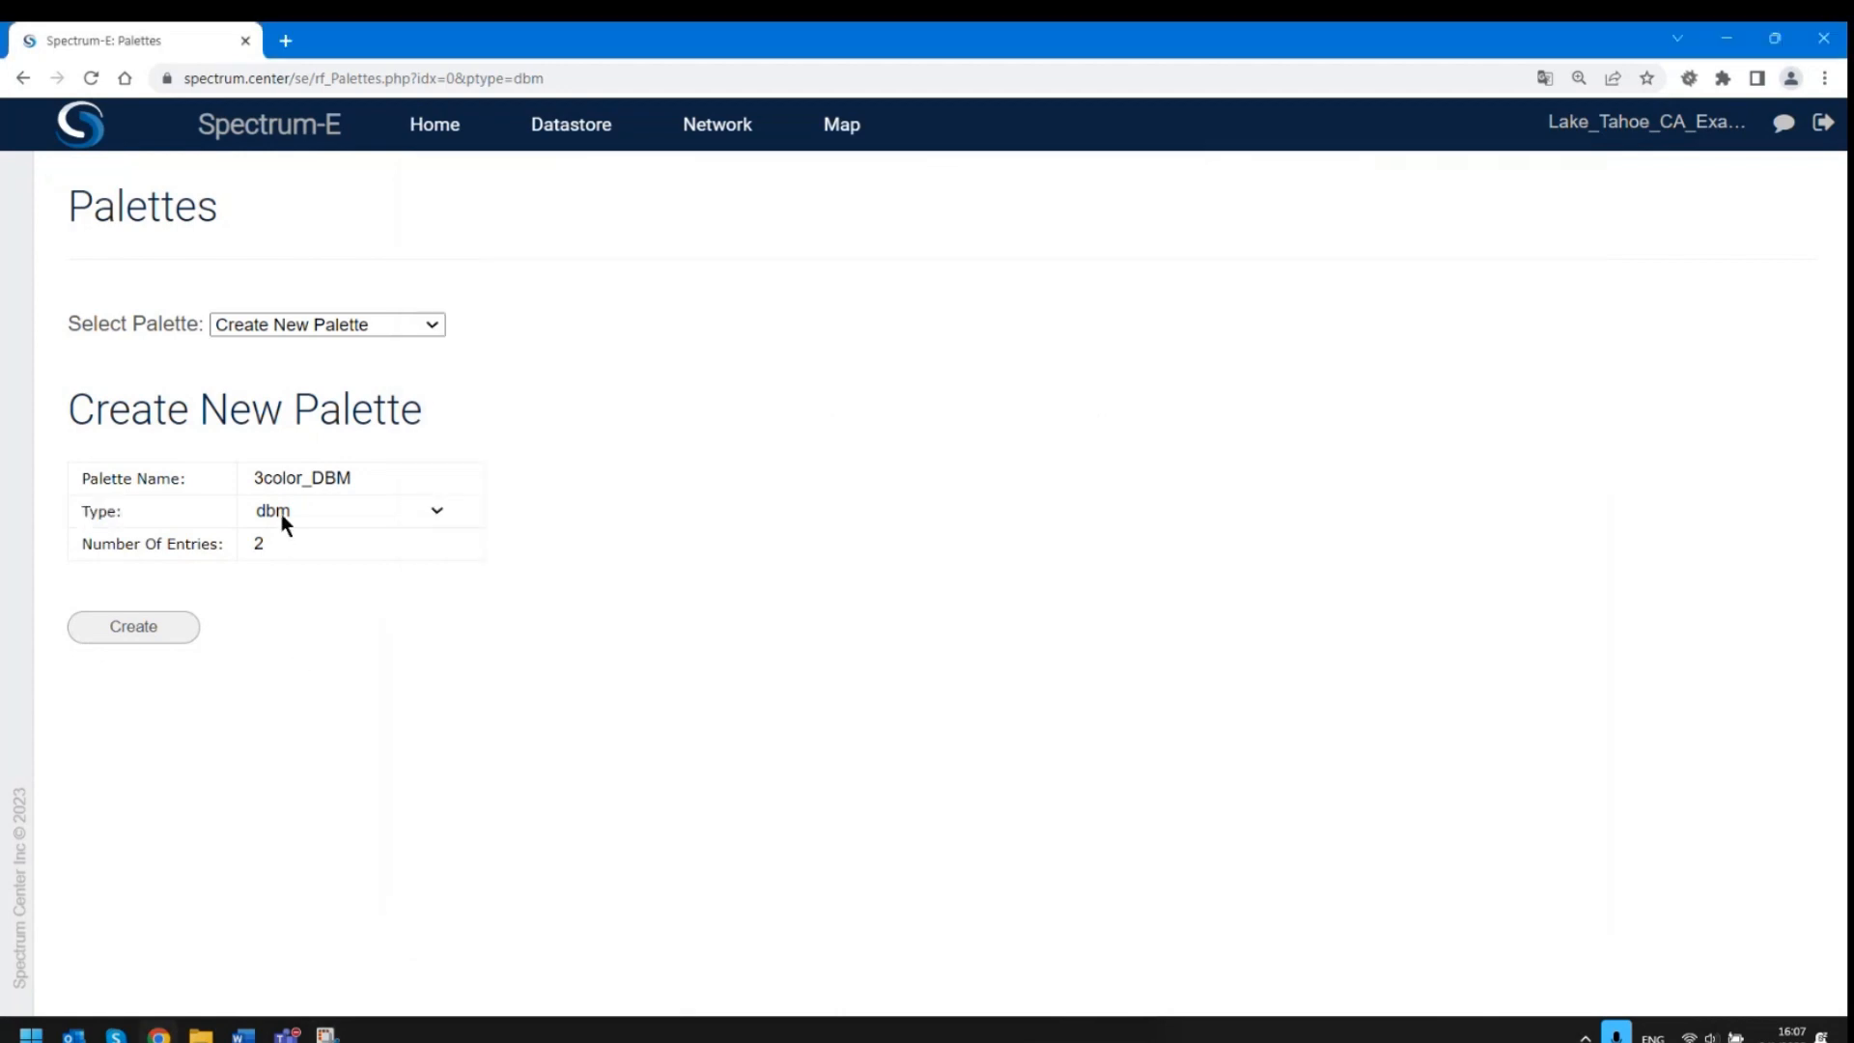
{"action": "left_click", "coordinate": [322, 512]}
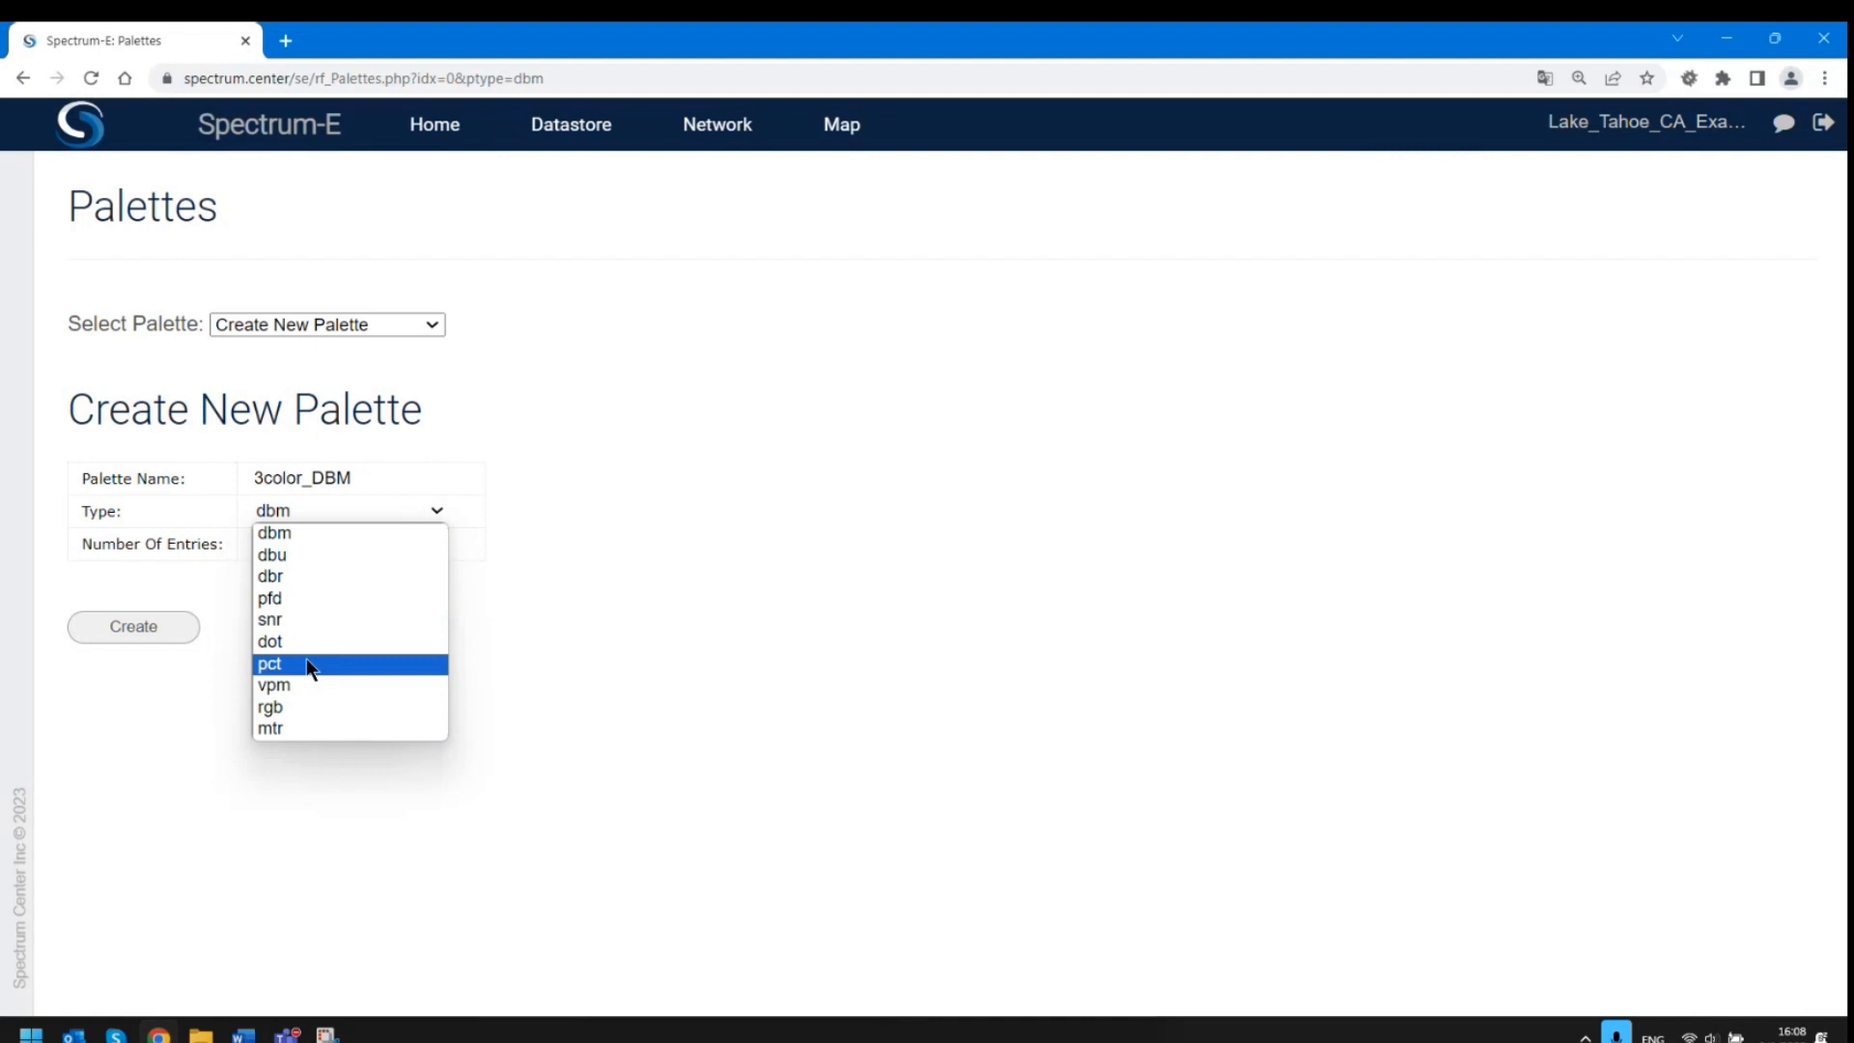
{"action": "left_click", "coordinate": [673, 700]}
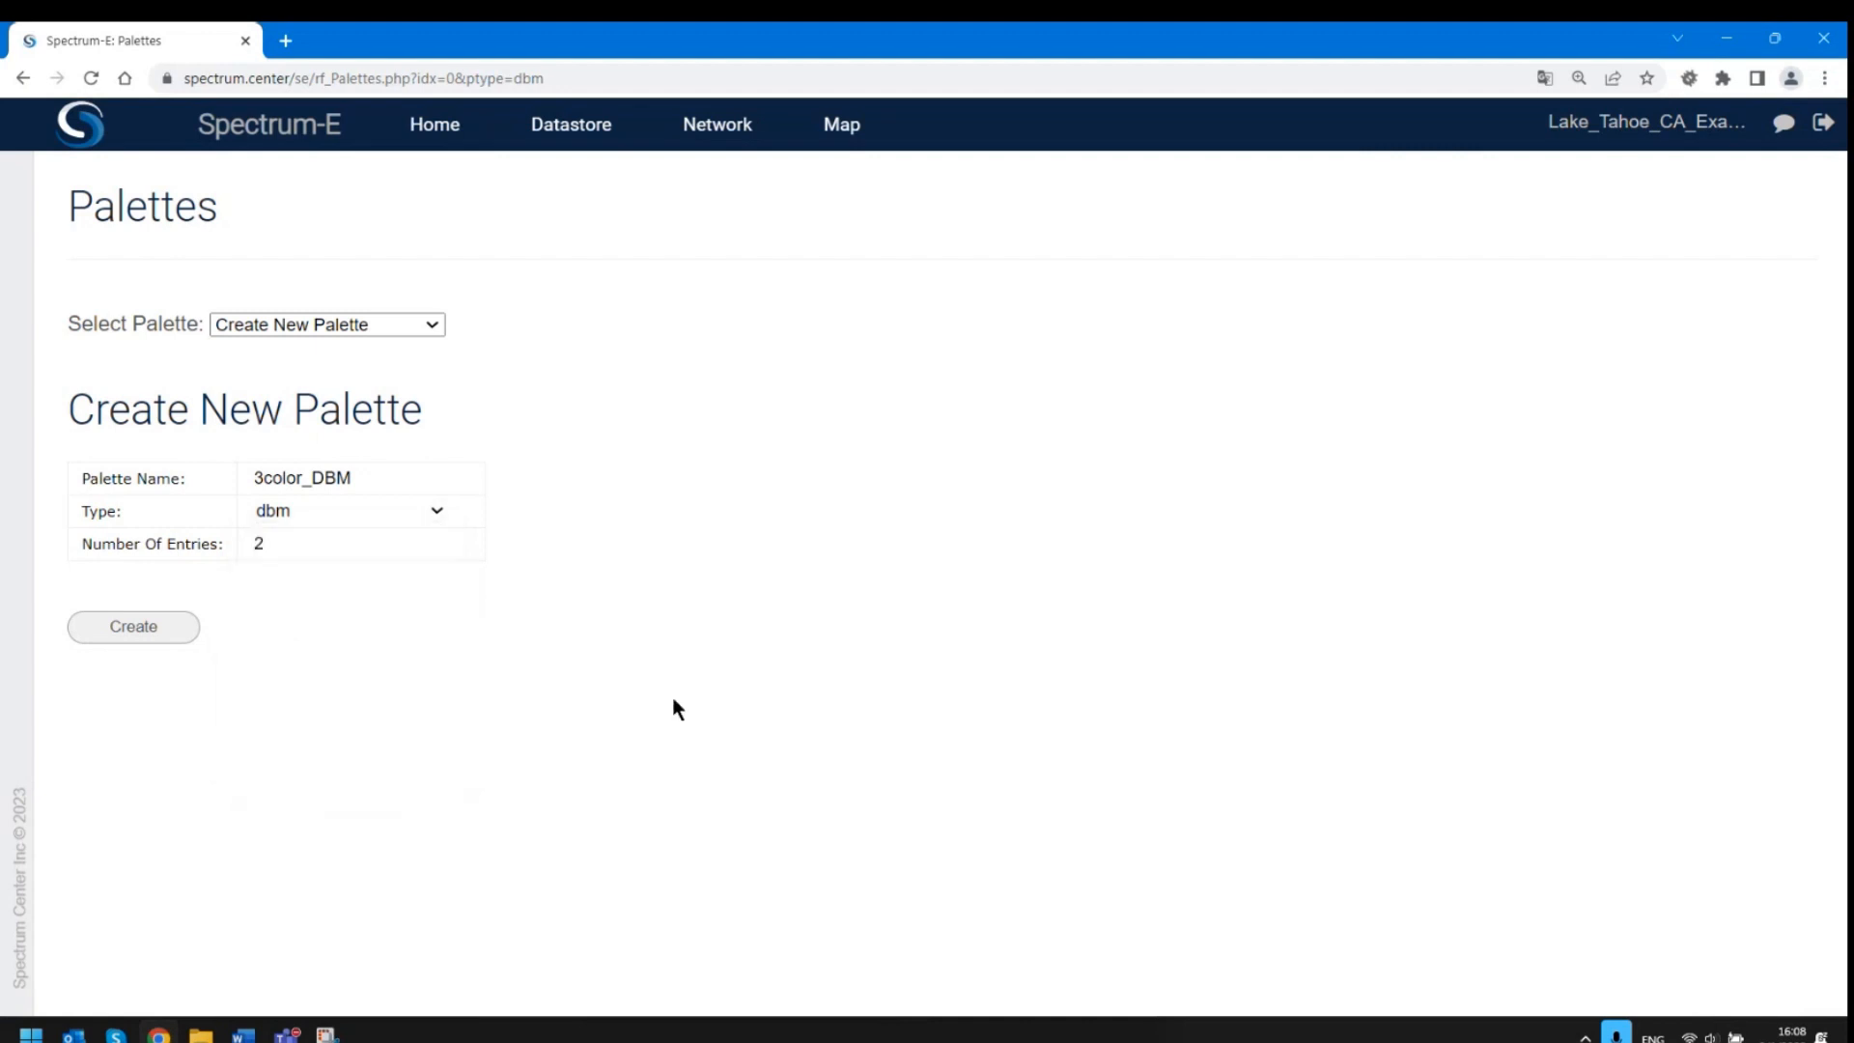
Set the new dbm palette's number of entries to 3 and create the palette.
{"action": "left_click_drag", "start_coordinate": [83, 513], "coordinate": [327, 511]}
{"action": "left_click", "coordinate": [286, 543]}
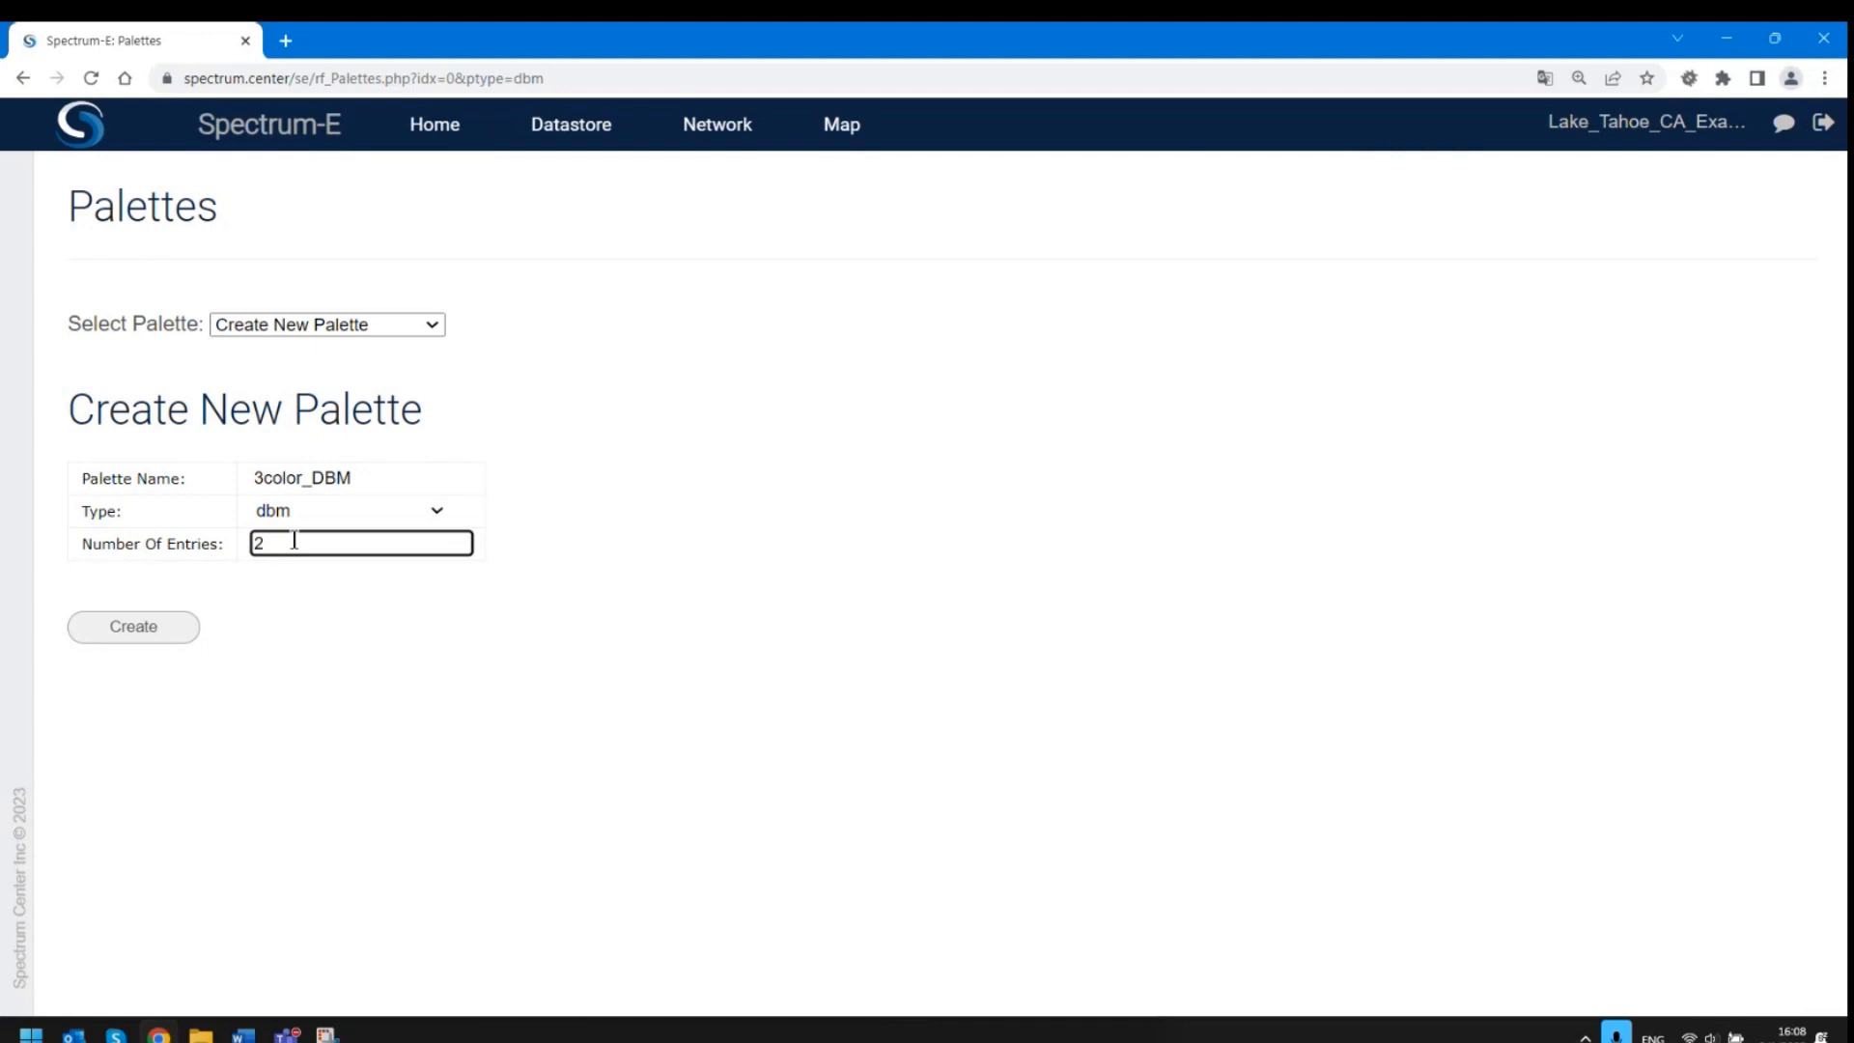
{"action": "key", "text": "BackSpace"}
{"action": "type", "text": "3"}
{"action": "left_click", "coordinate": [170, 626]}
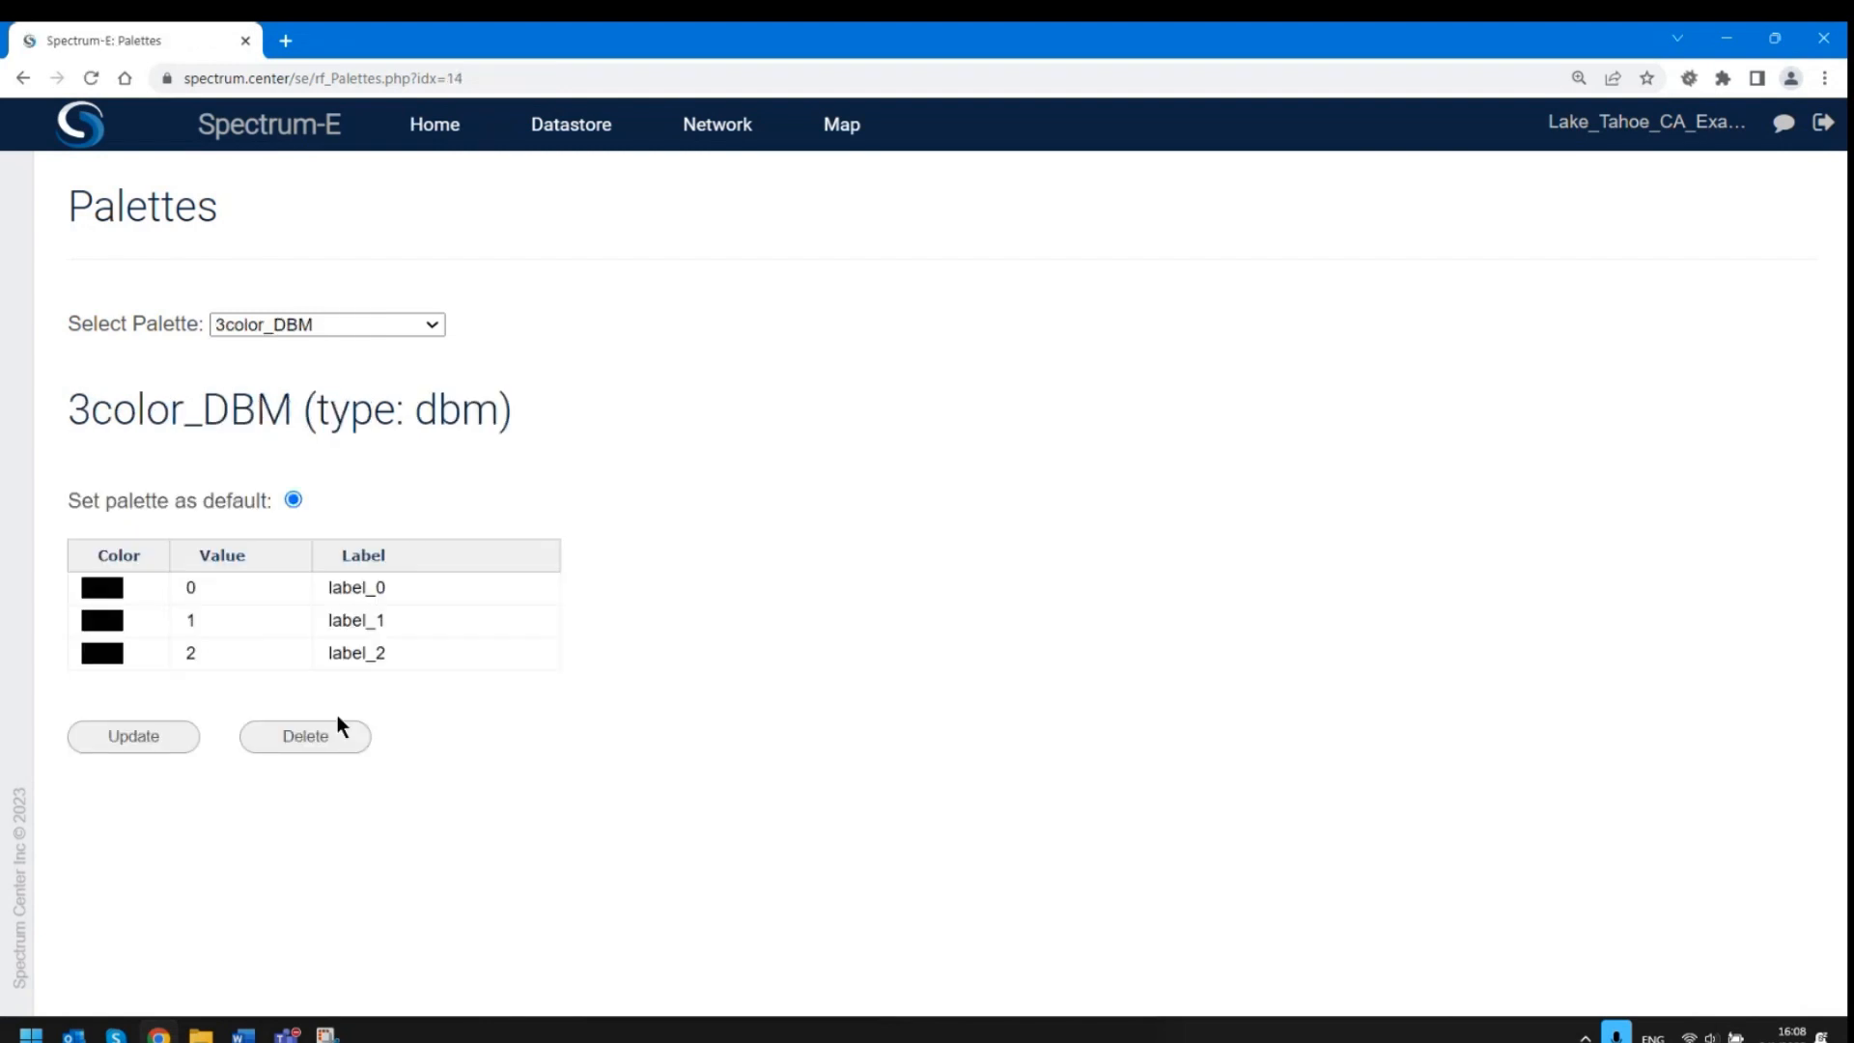
Compare the new palette's type with the dbm suffix on the snip and check its default setting.
{"action": "left_click_drag", "start_coordinate": [70, 406], "coordinate": [499, 417]}
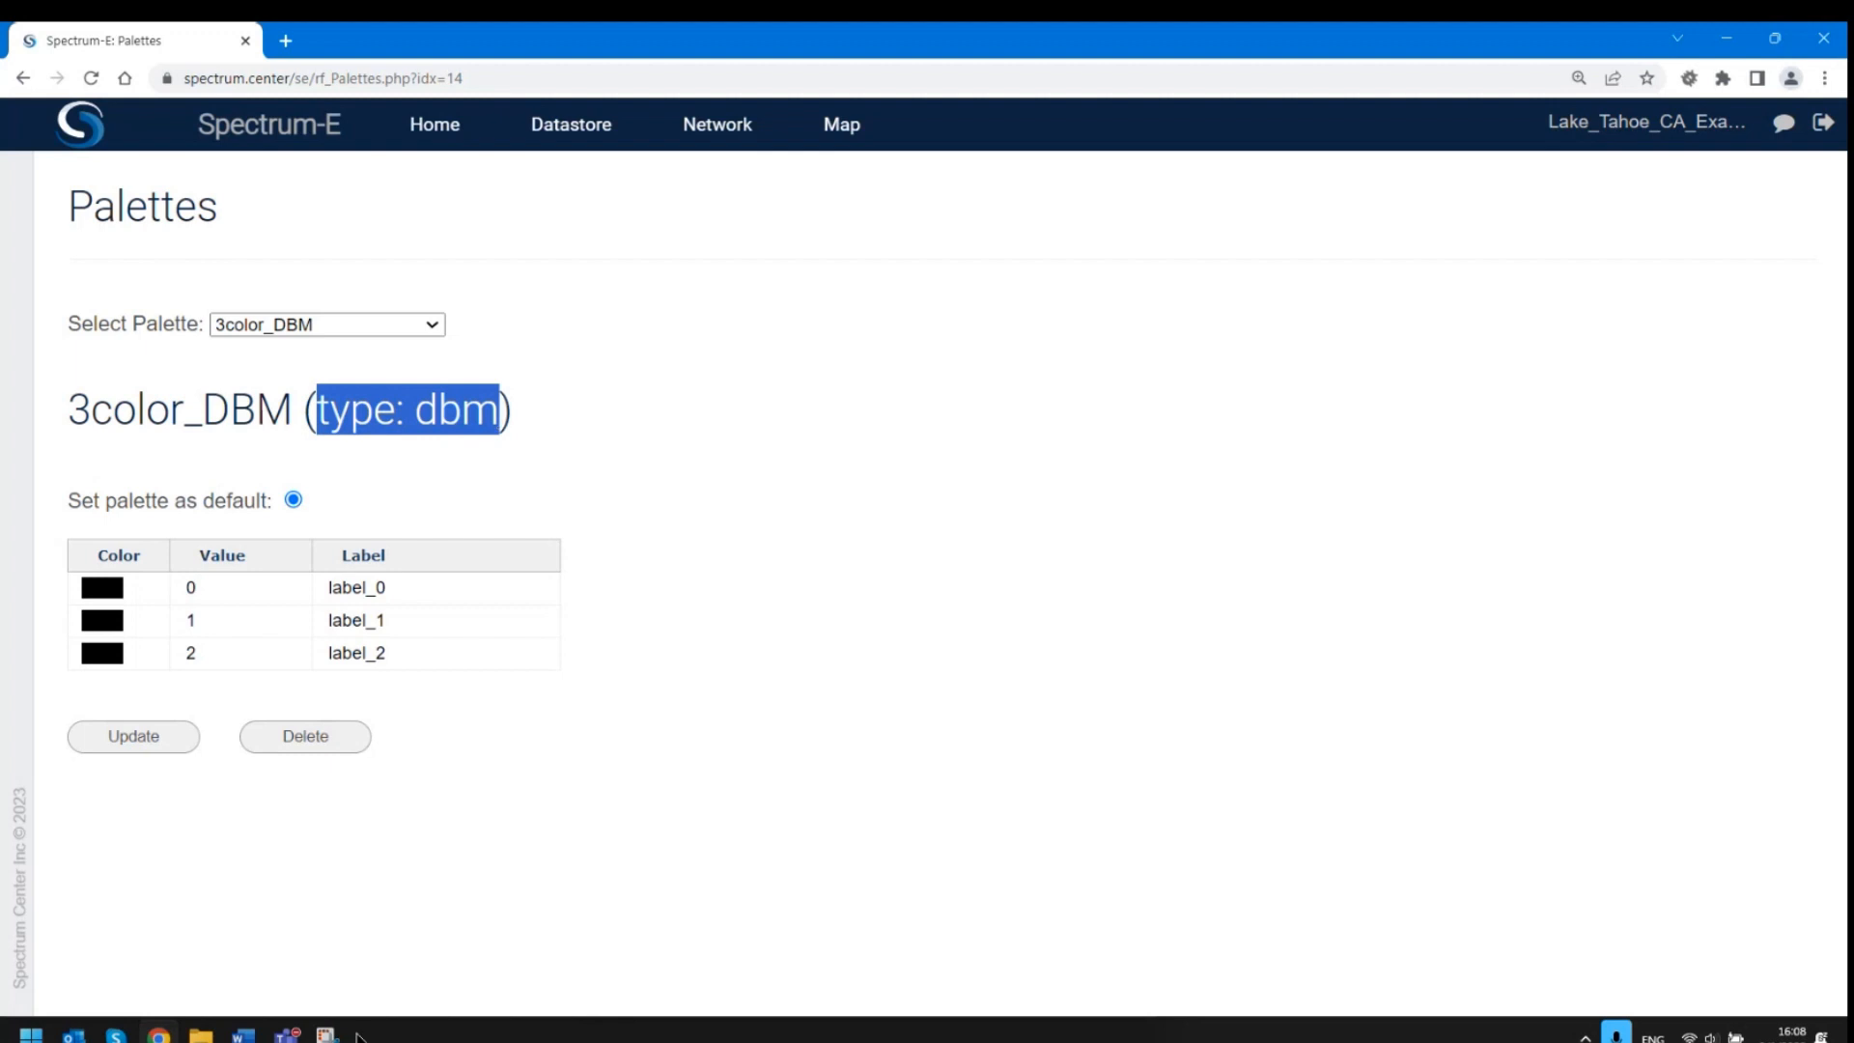
{"action": "left_click", "coordinate": [326, 1035]}
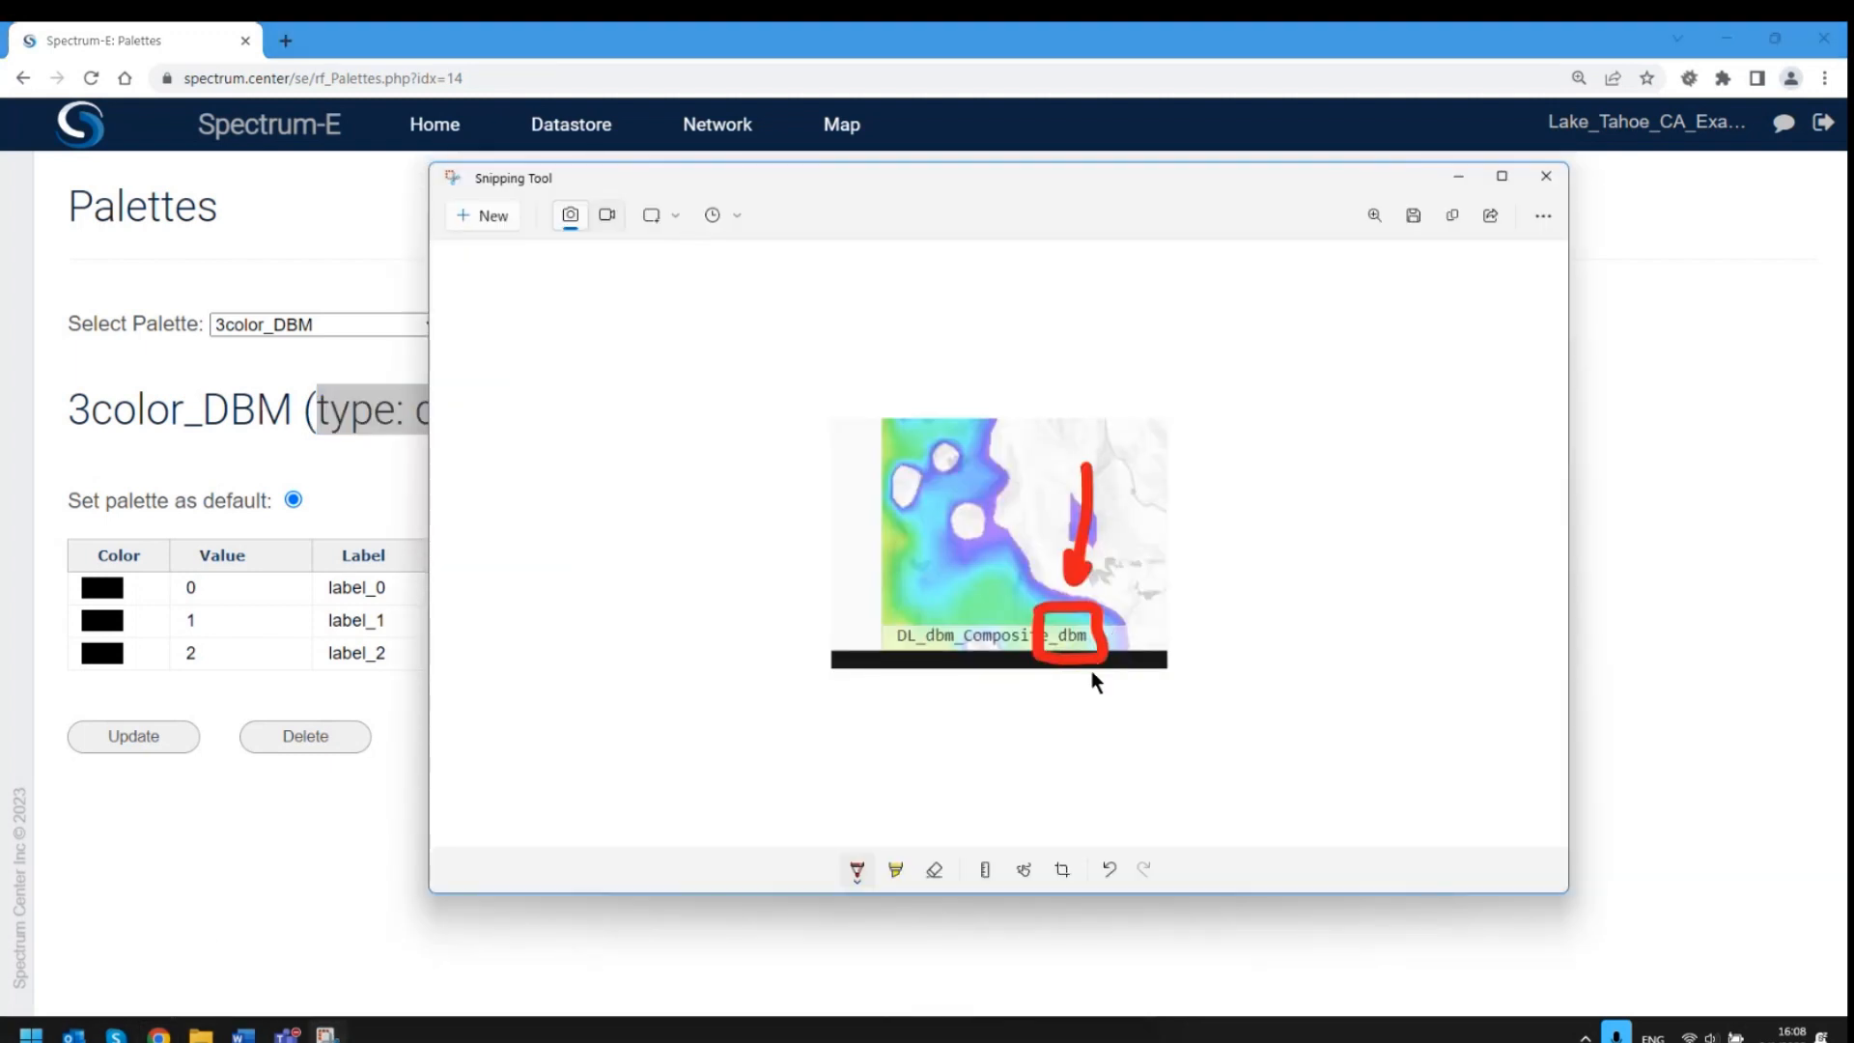
{"action": "left_click", "coordinate": [193, 819]}
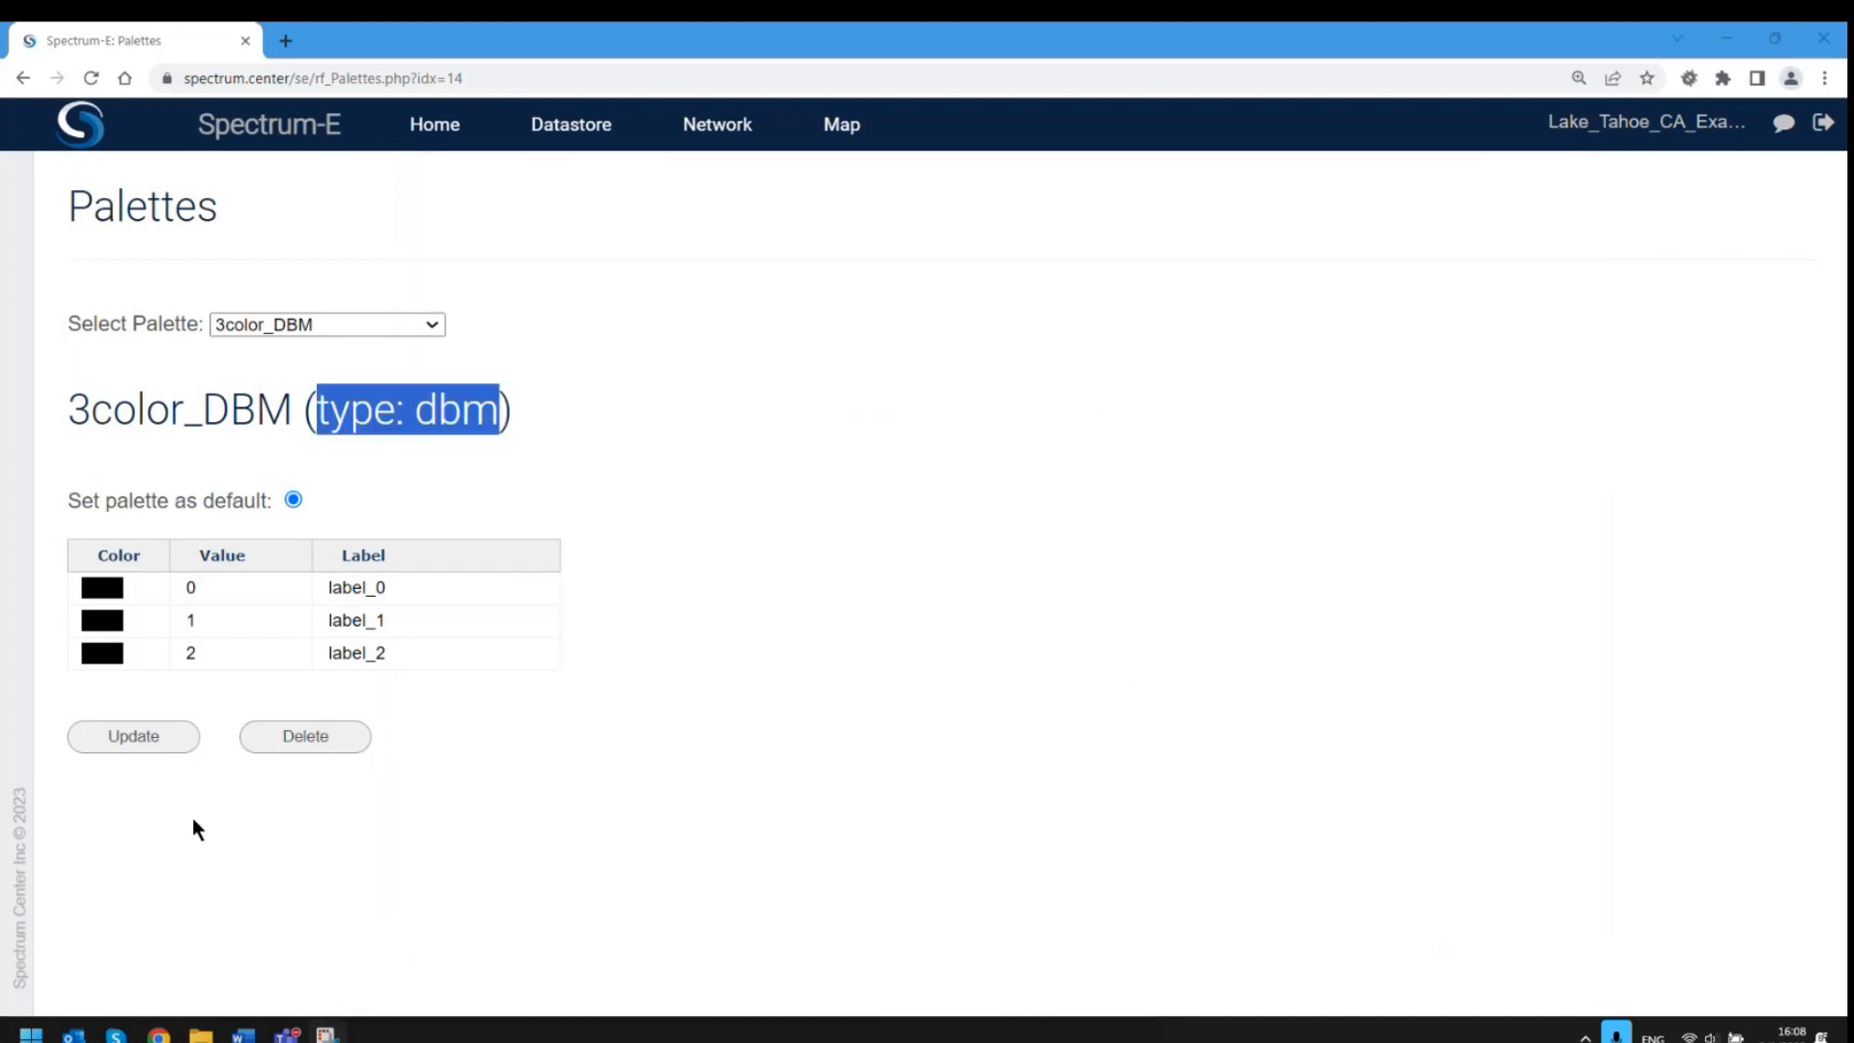
{"action": "left_click_drag", "start_coordinate": [71, 514], "coordinate": [287, 512]}
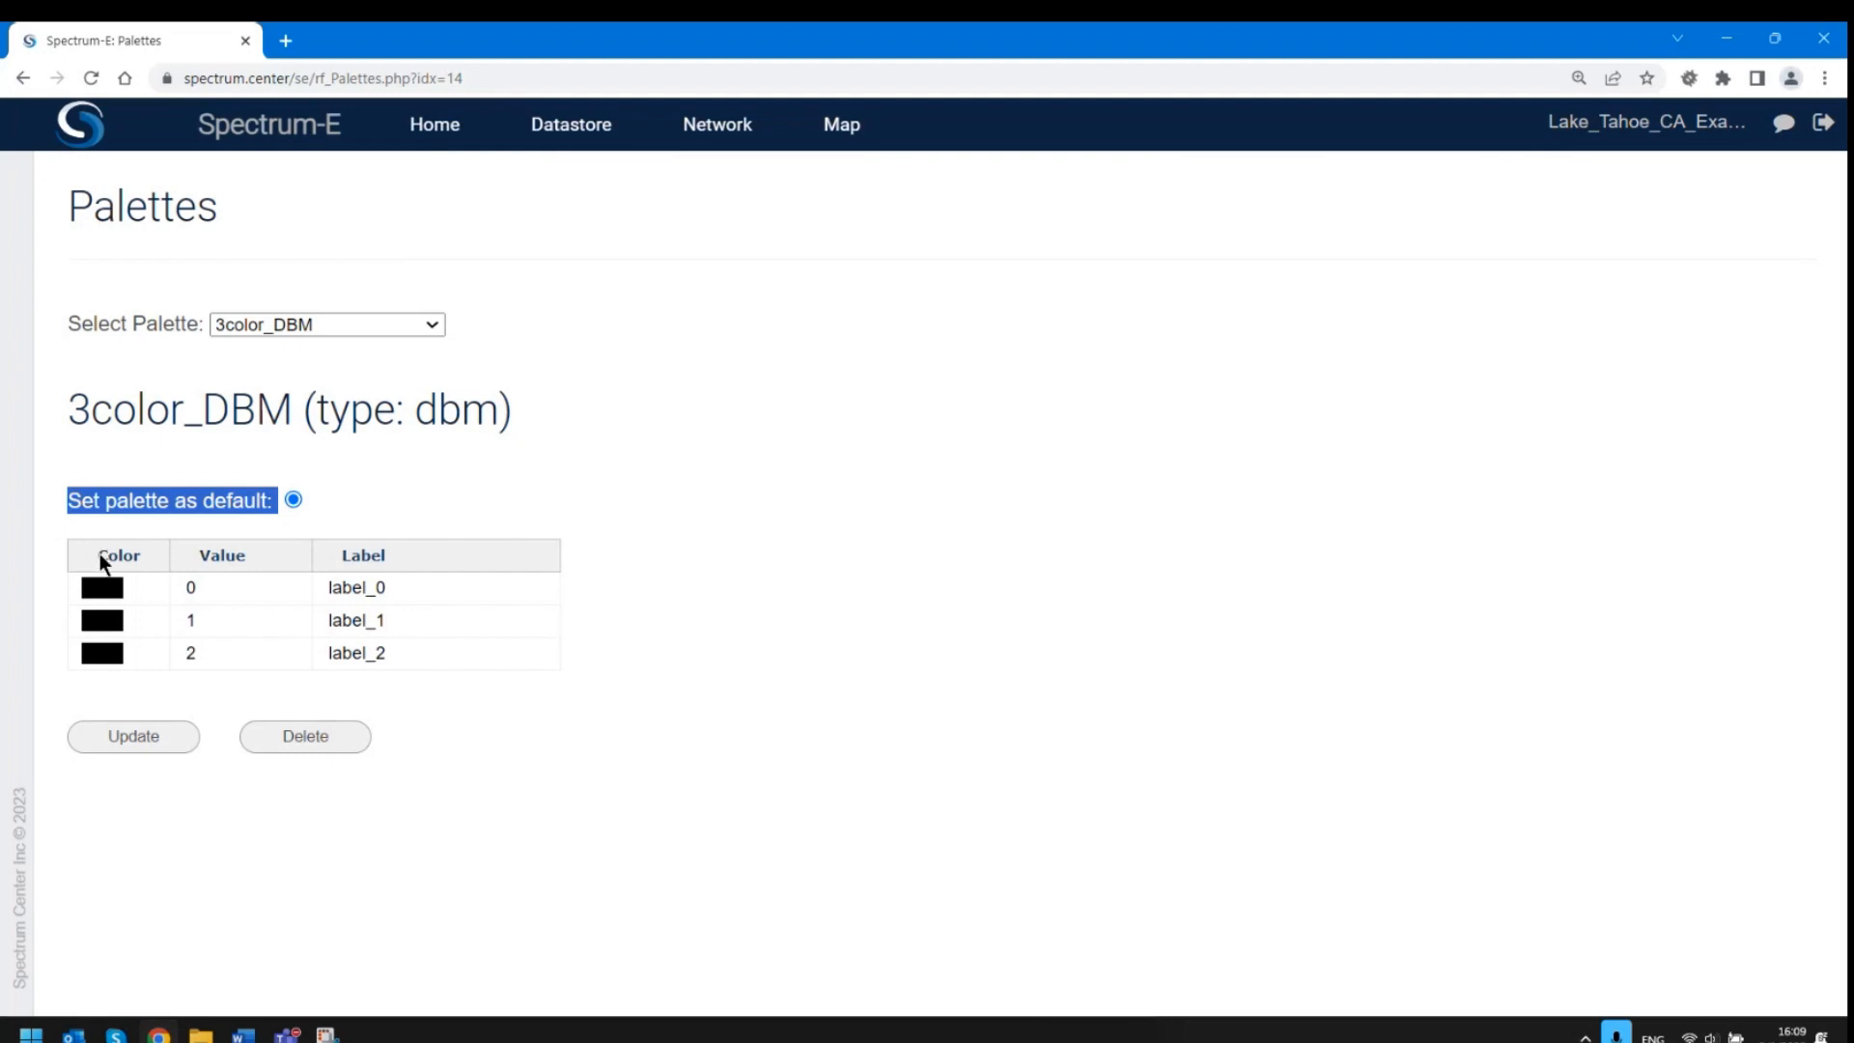
{"action": "left_click", "coordinate": [774, 782]}
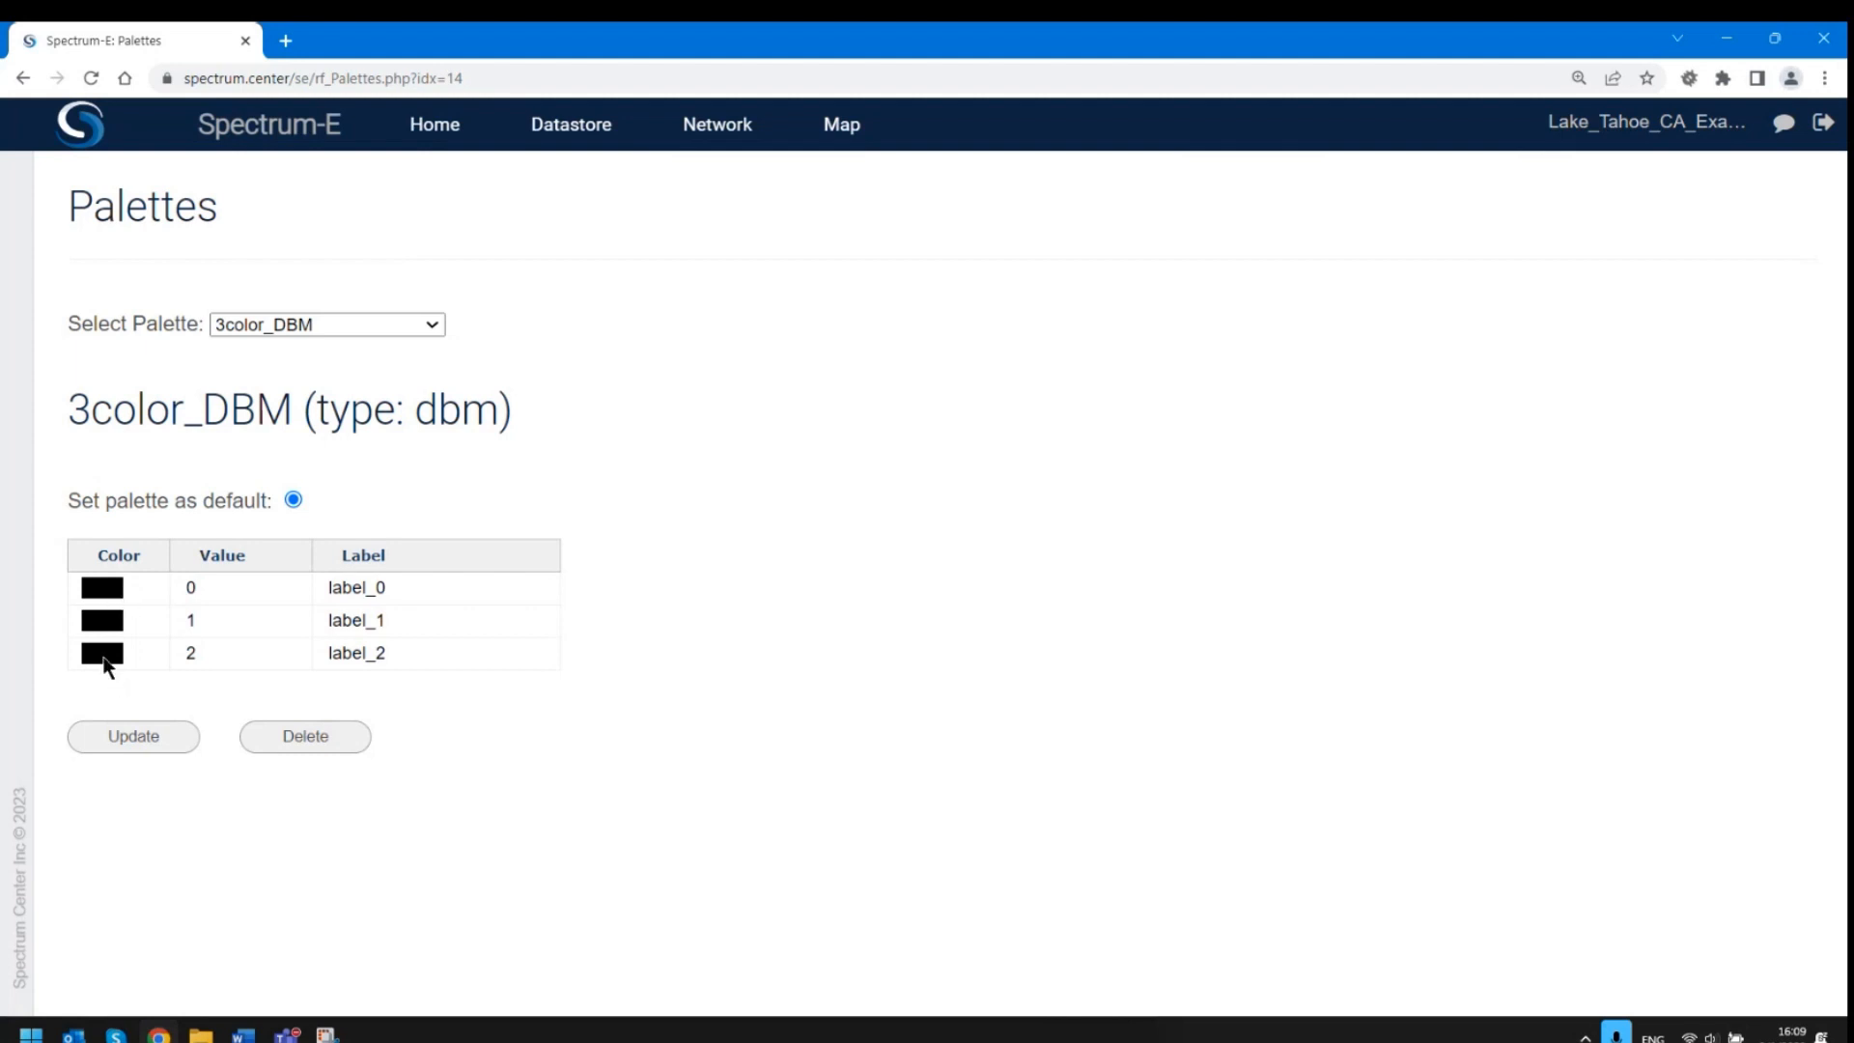
Colour the palette's first entry red, the second yellow and the third green.
{"action": "left_click", "coordinate": [103, 589]}
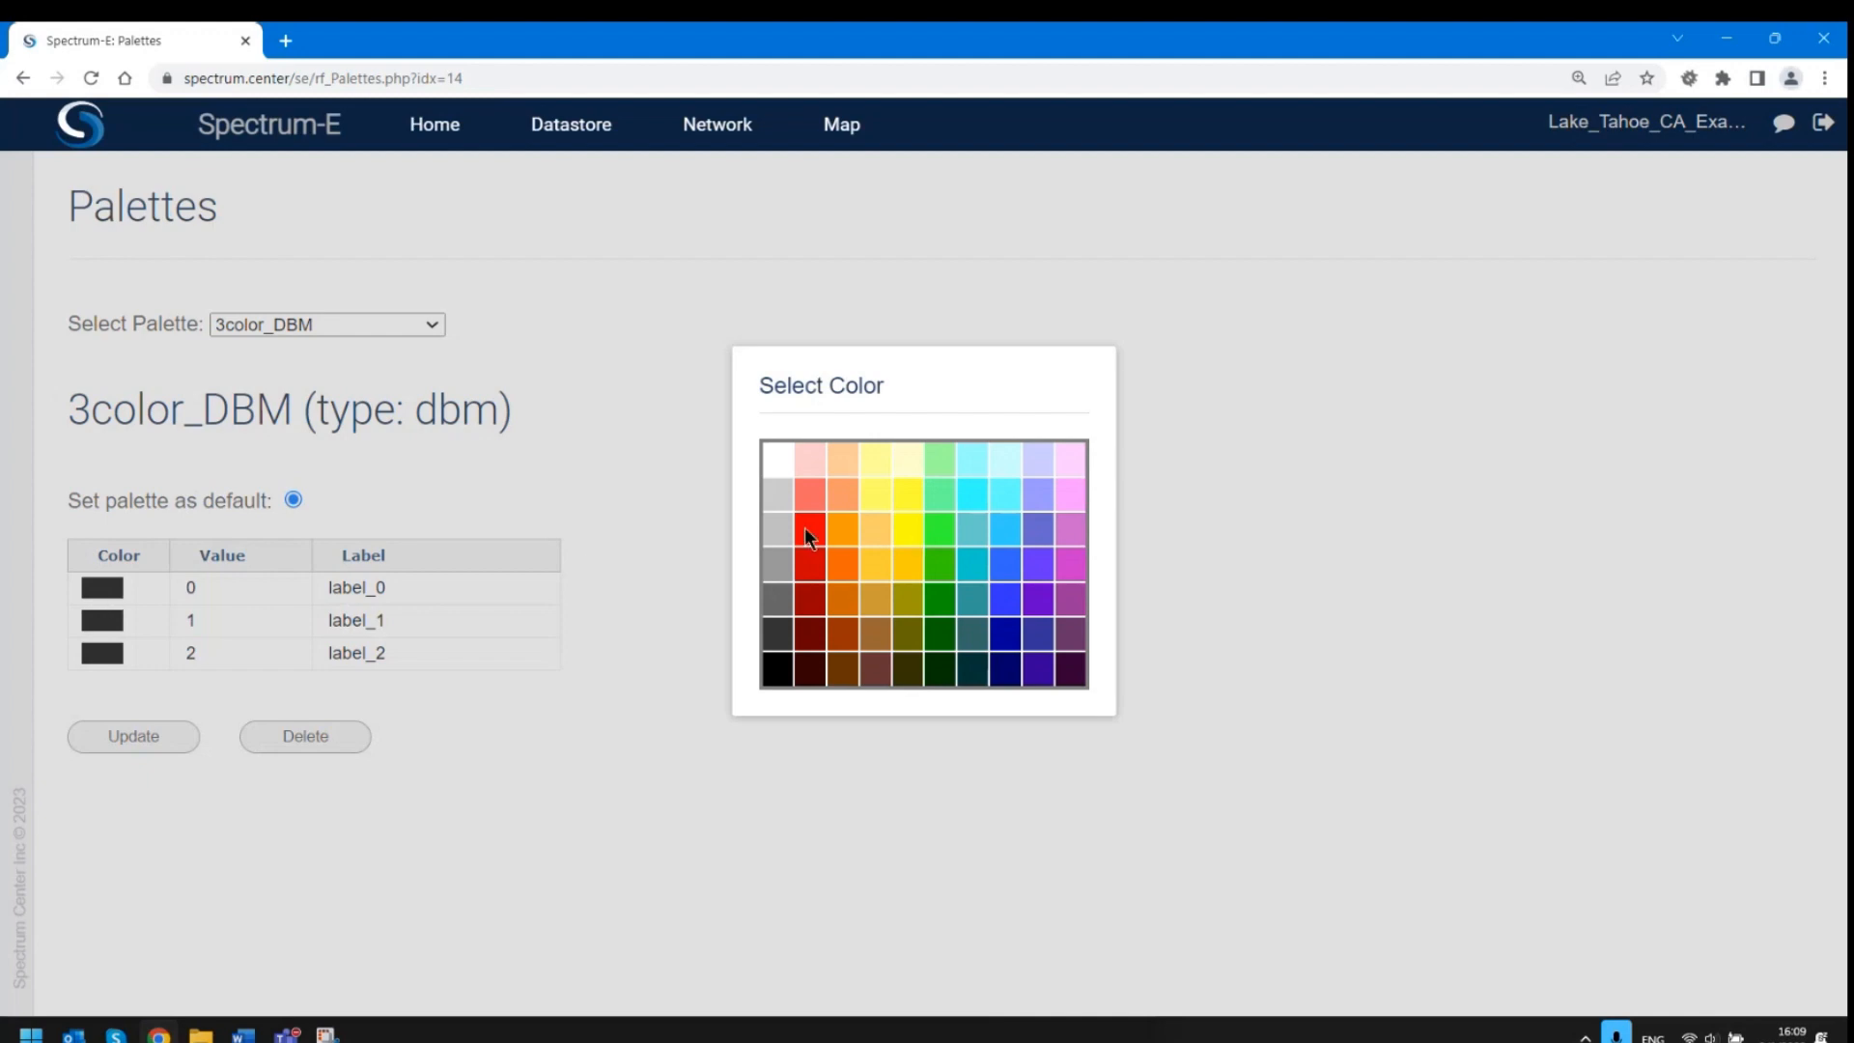
{"action": "left_click", "coordinate": [806, 534]}
{"action": "left_click", "coordinate": [103, 621]}
{"action": "left_click", "coordinate": [906, 528]}
{"action": "left_click", "coordinate": [95, 659]}
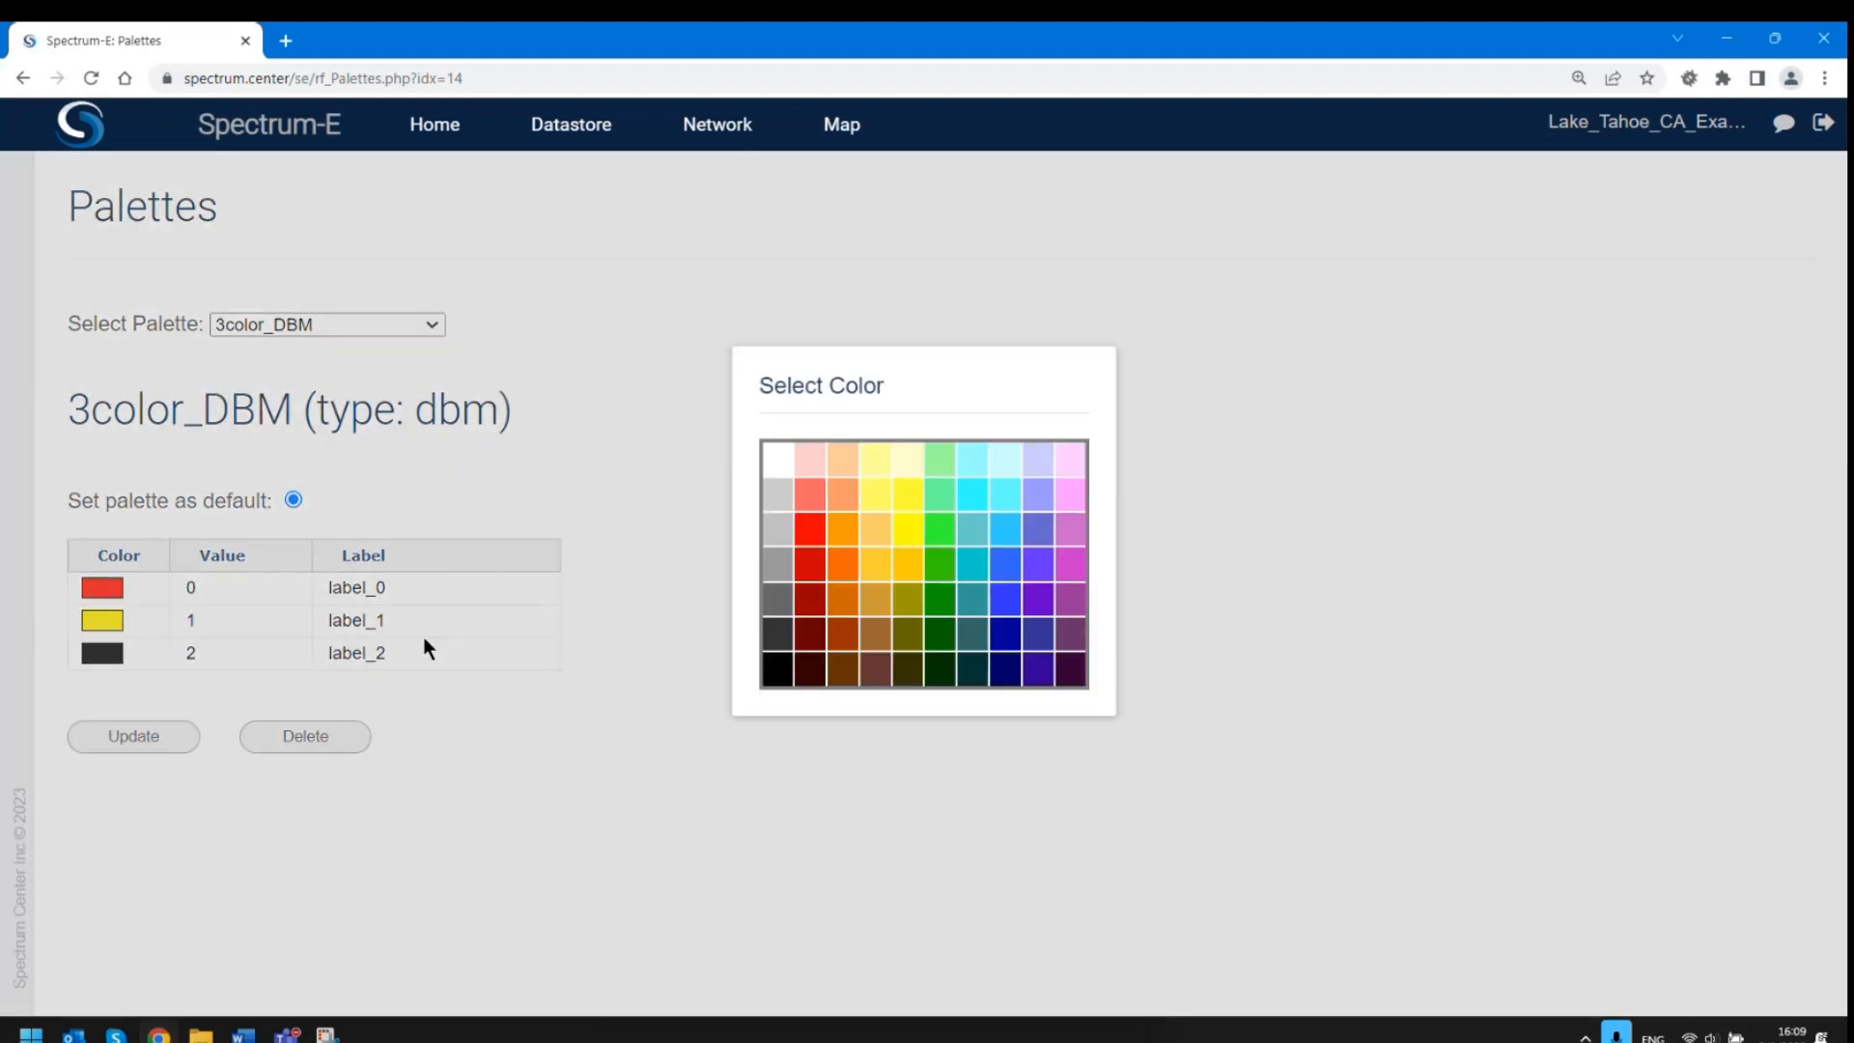
{"action": "left_click", "coordinate": [939, 568]}
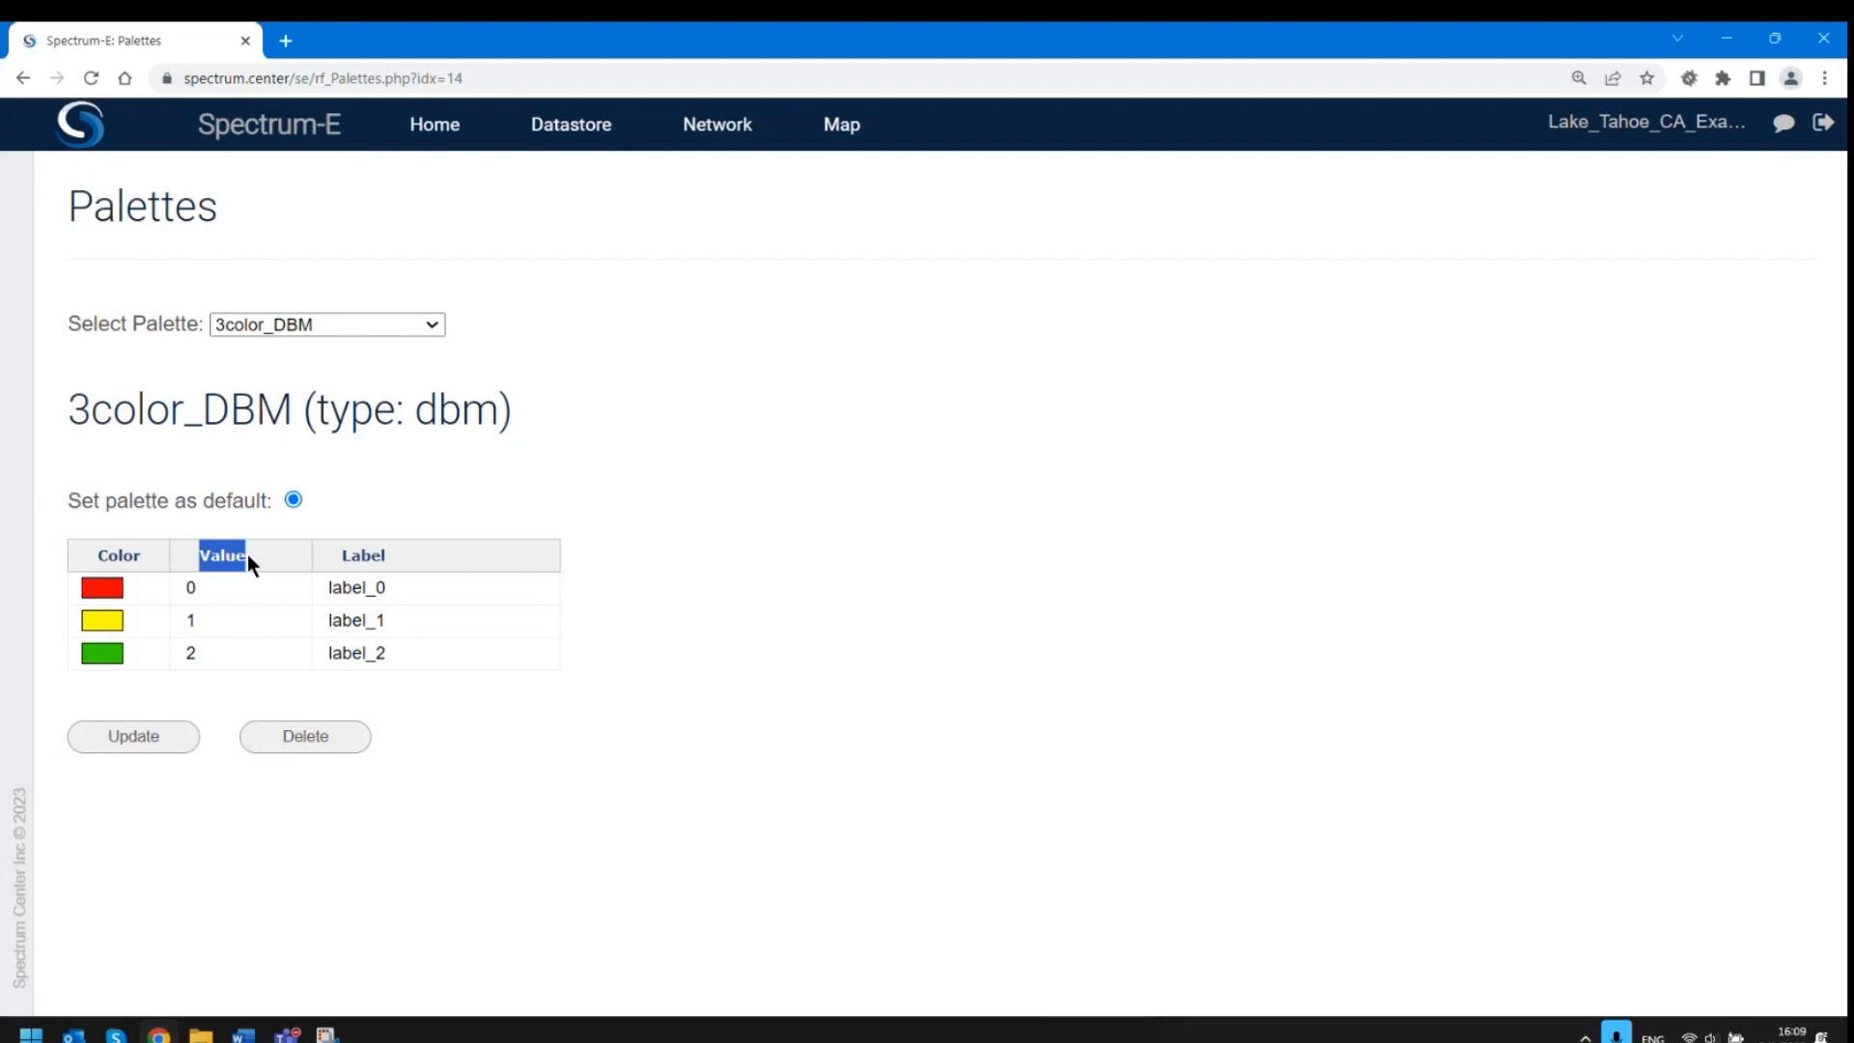
Set the dbm values of the red, yellow and green entries to -105, -85 and -40.
{"action": "double_click", "coordinate": [455, 414]}
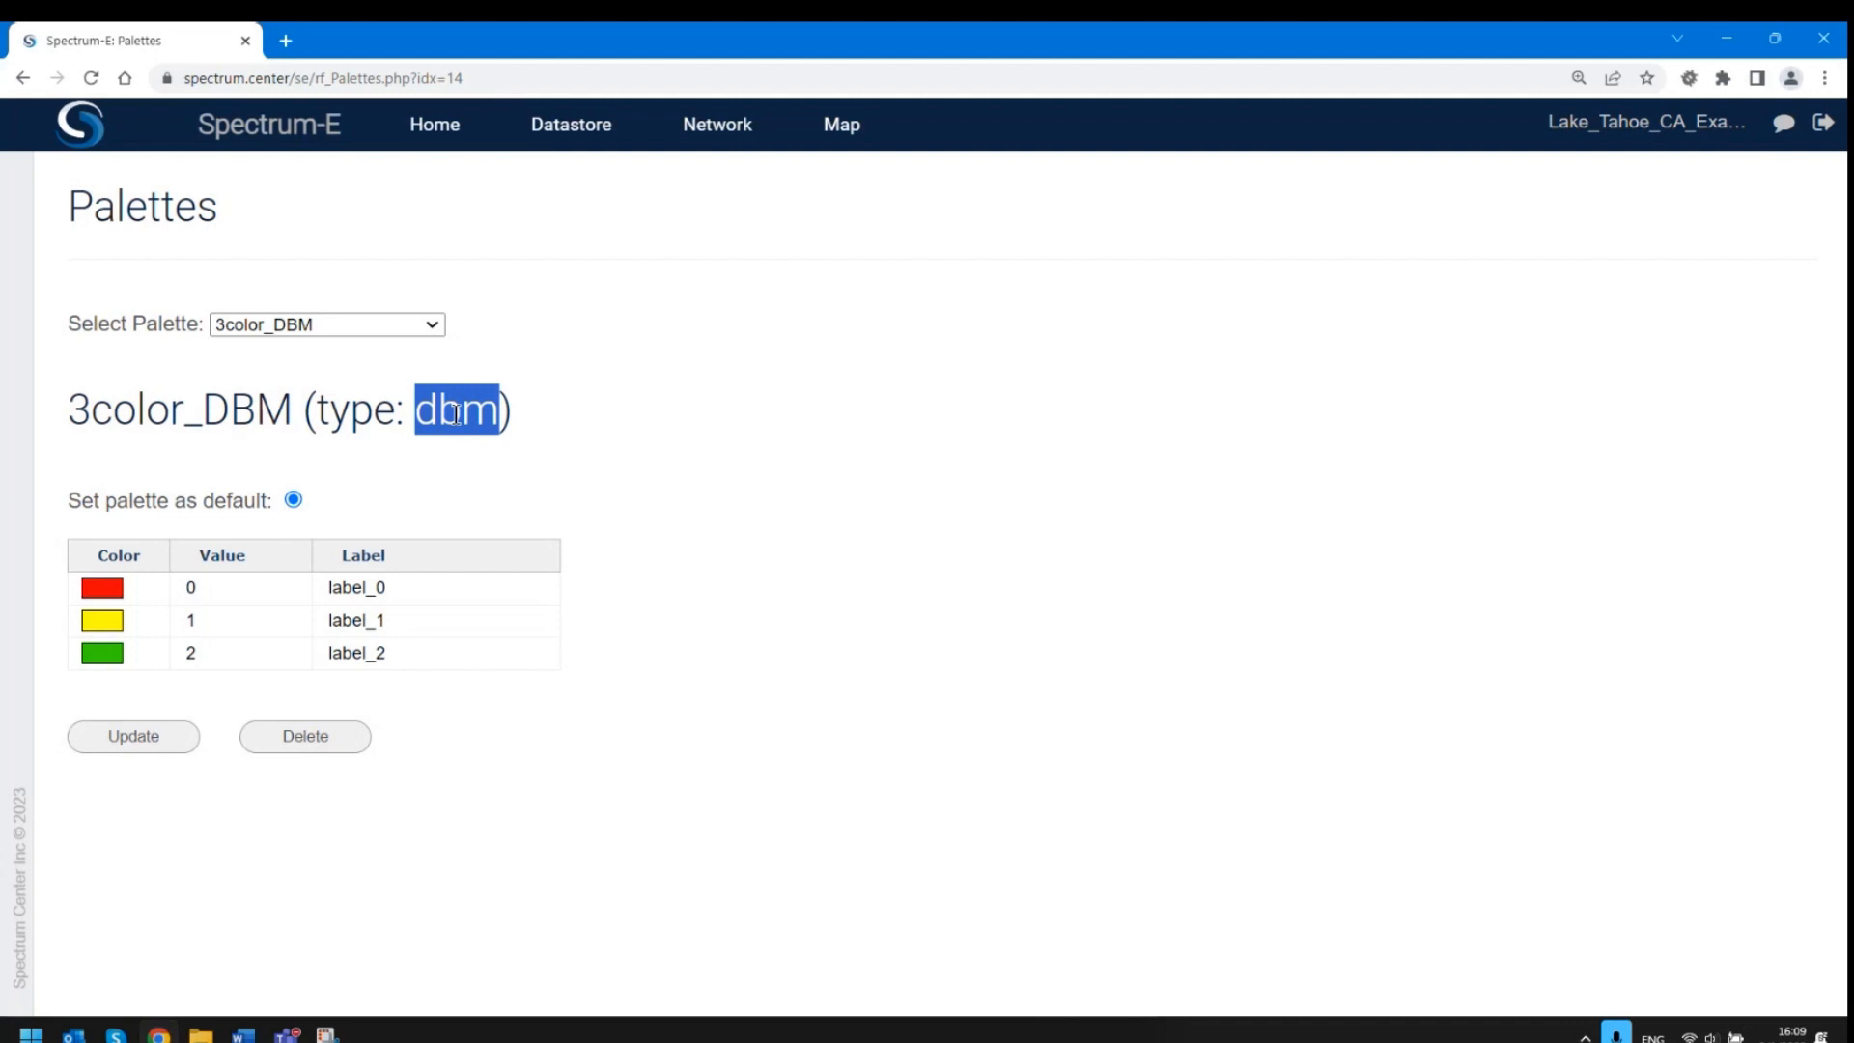
{"action": "left_click", "coordinate": [740, 656]}
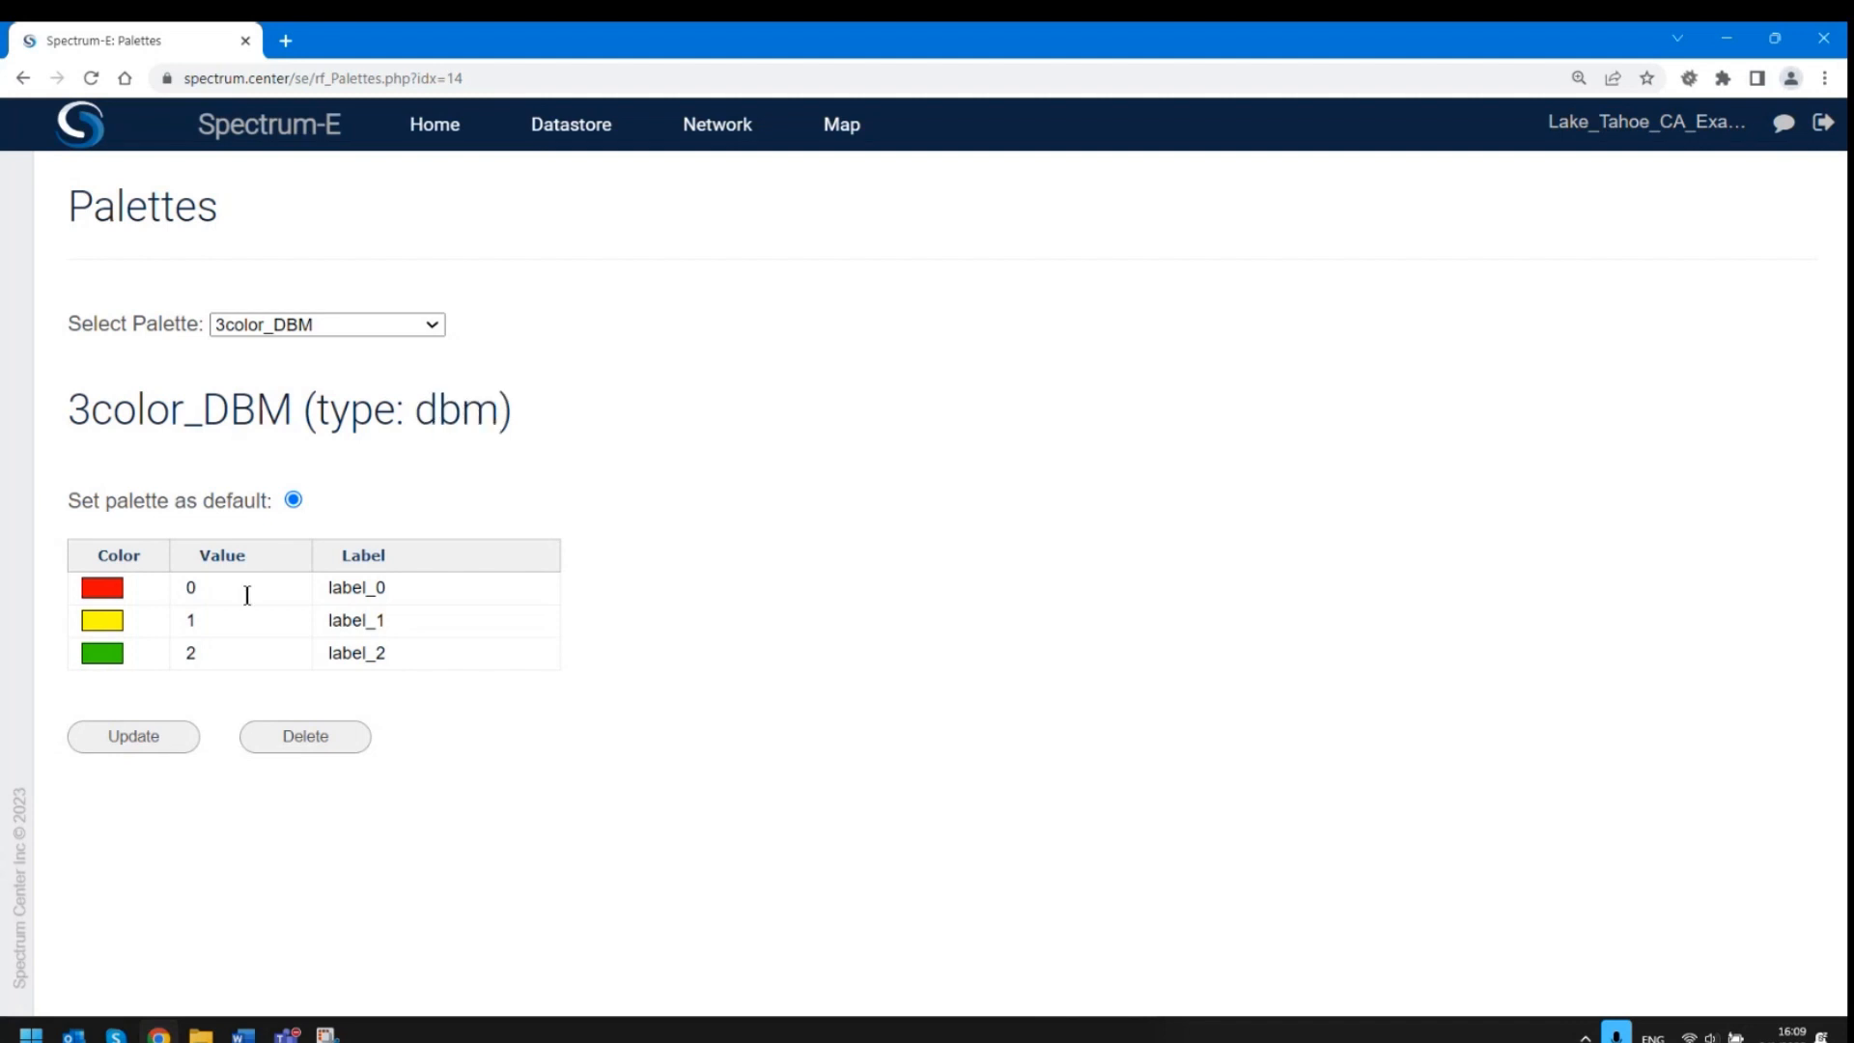
{"action": "left_click", "coordinate": [184, 591]}
{"action": "left_click", "coordinate": [188, 621]}
{"action": "left_click", "coordinate": [179, 653]}
{"action": "left_click", "coordinate": [215, 591]}
{"action": "type", "text": "-105"}
{"action": "left_click", "coordinate": [184, 623]}
{"action": "left_click", "coordinate": [240, 647]}
{"action": "type", "text": "-4"}
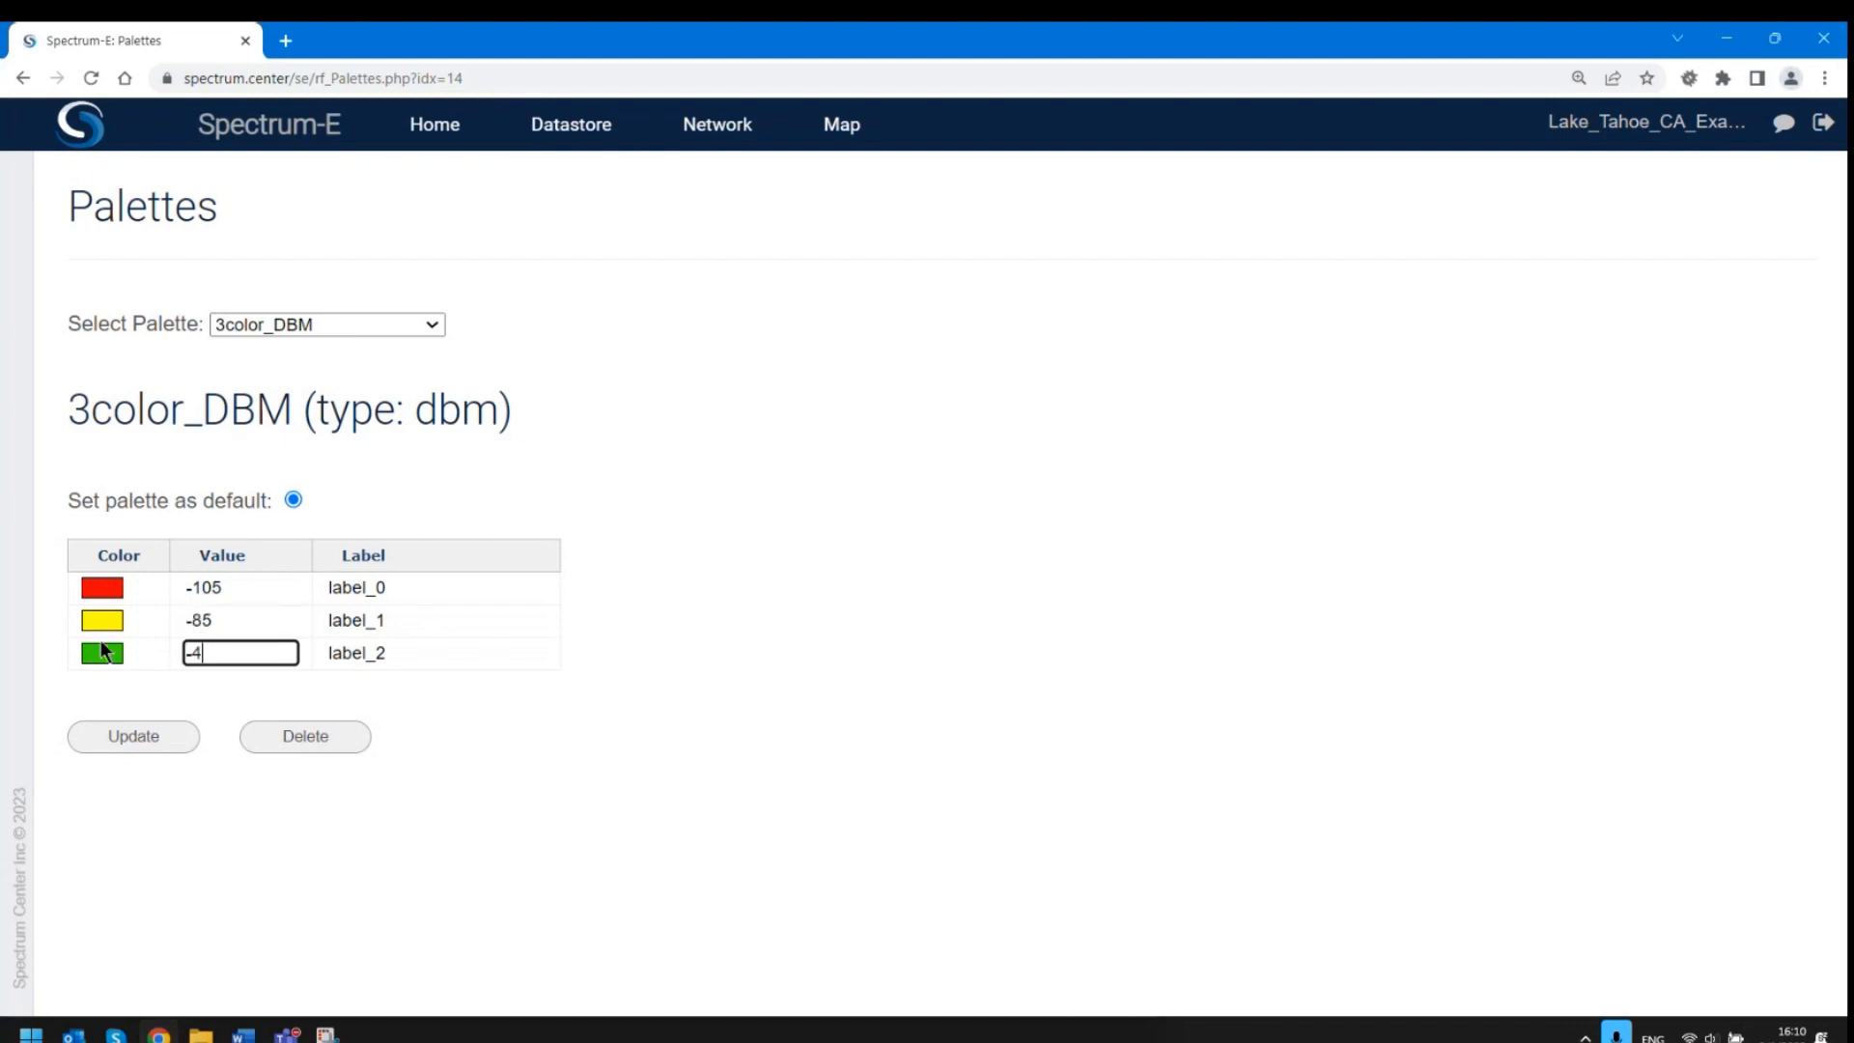
{"action": "type", "text": "0"}
Label the red, yellow and green entries "-105 dBm", "Medium" and "Technology", and update the palette.
{"action": "left_click", "coordinate": [369, 587]}
{"action": "double_click", "coordinate": [369, 586]}
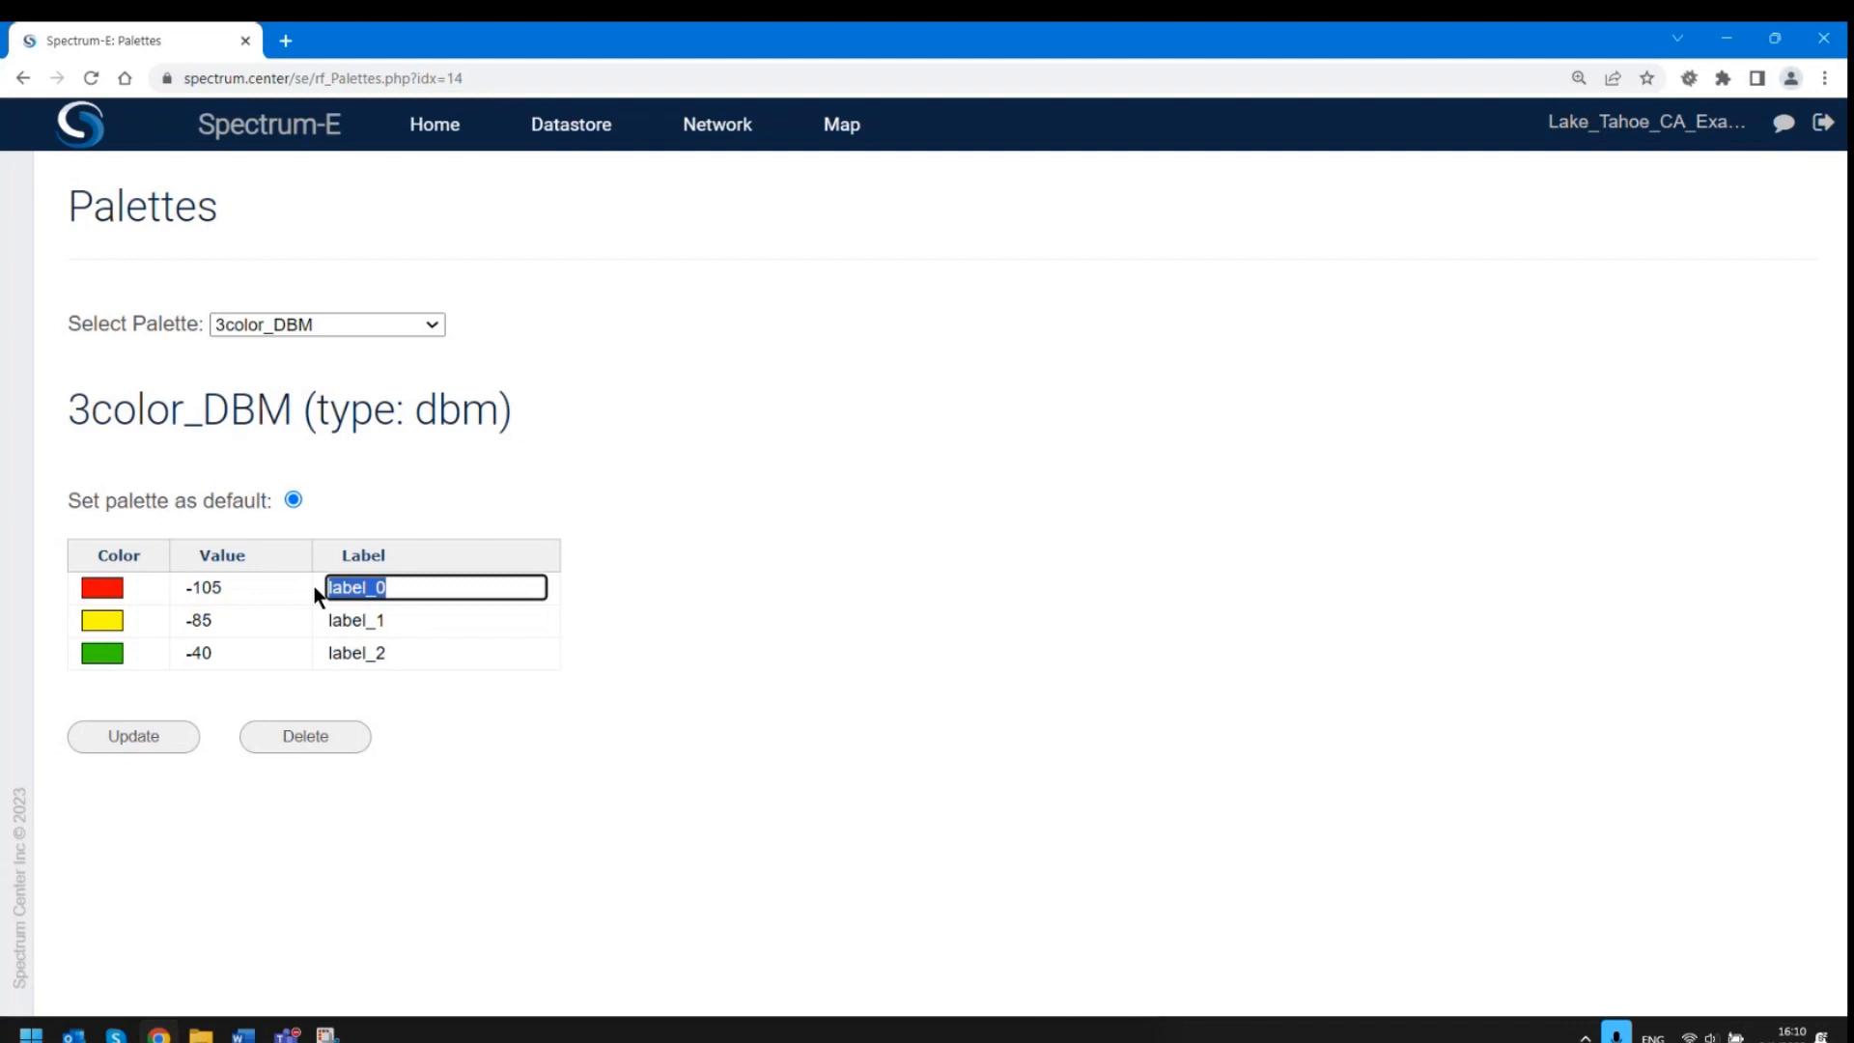
{"action": "type", "text": "-105"}
{"action": "type", "text": "dBm"}
{"action": "left_click", "coordinate": [394, 618]}
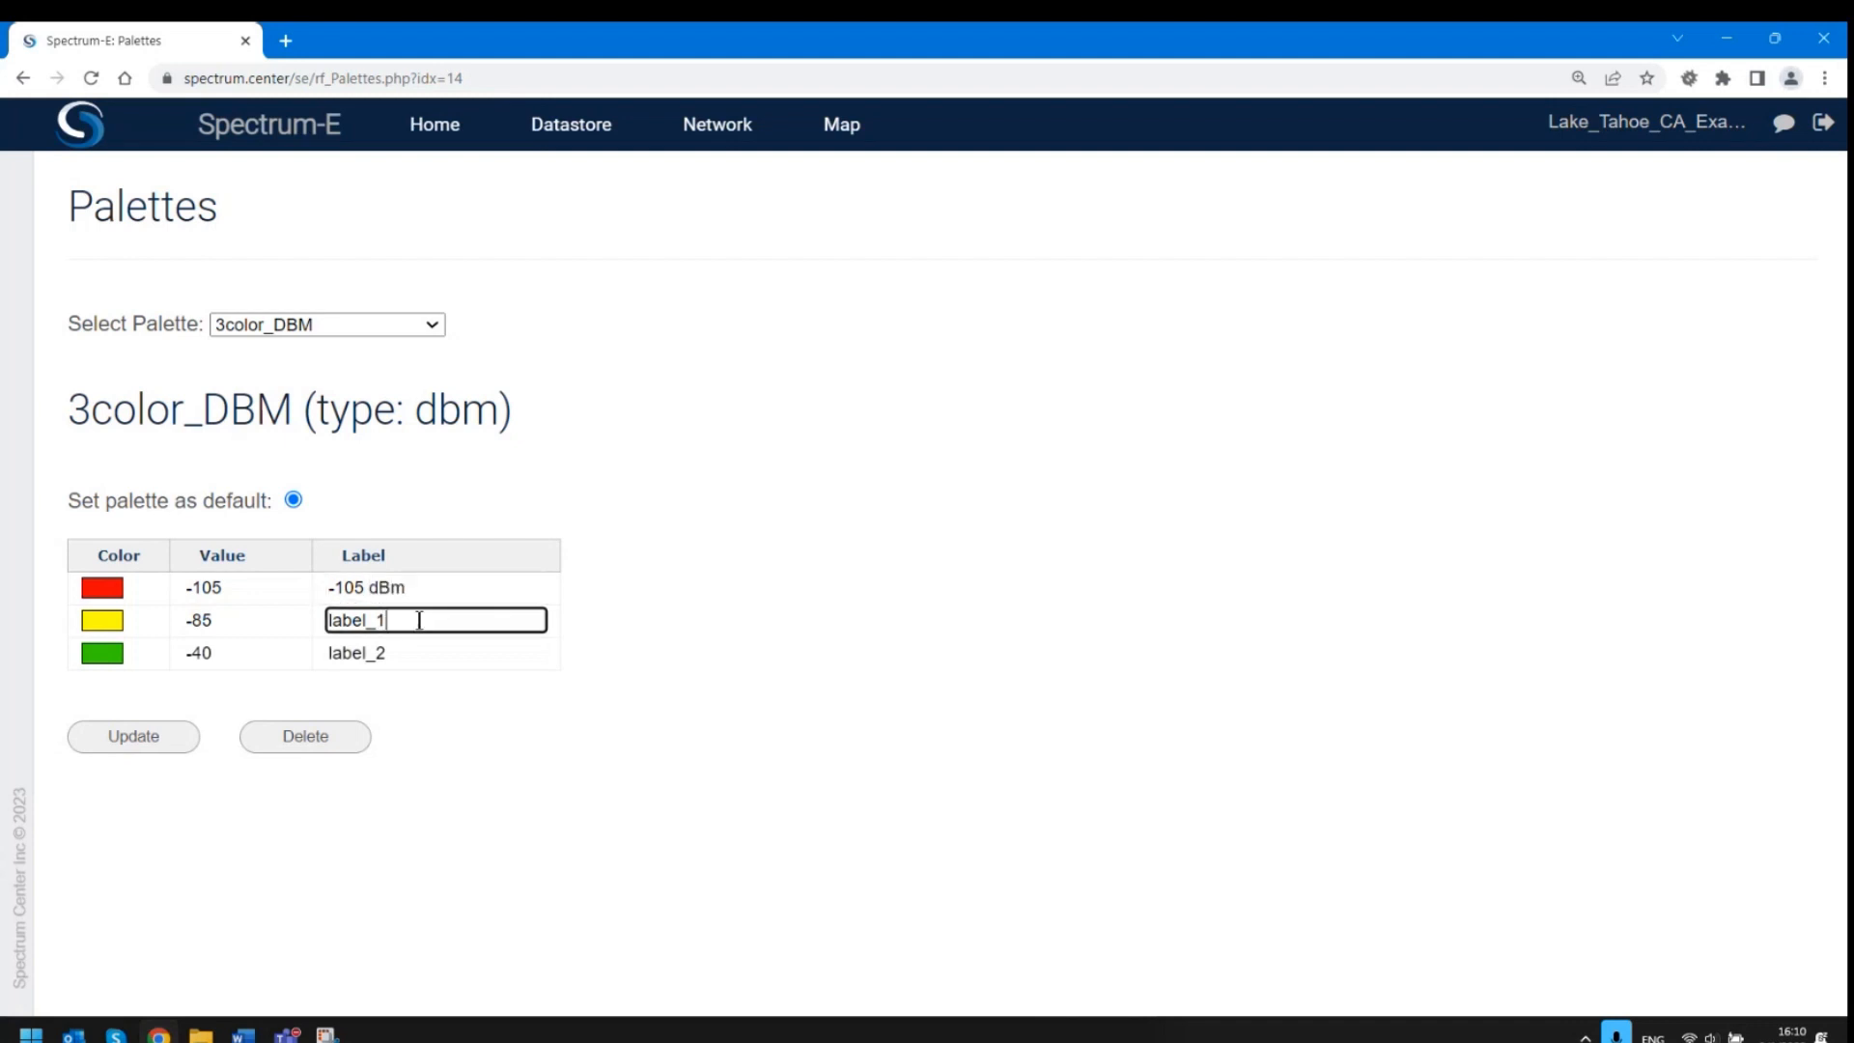
{"action": "left_click_drag", "start_coordinate": [421, 619], "coordinate": [293, 616]}
{"action": "type", "text": "Medium"}
{"action": "key", "text": "Tab"}
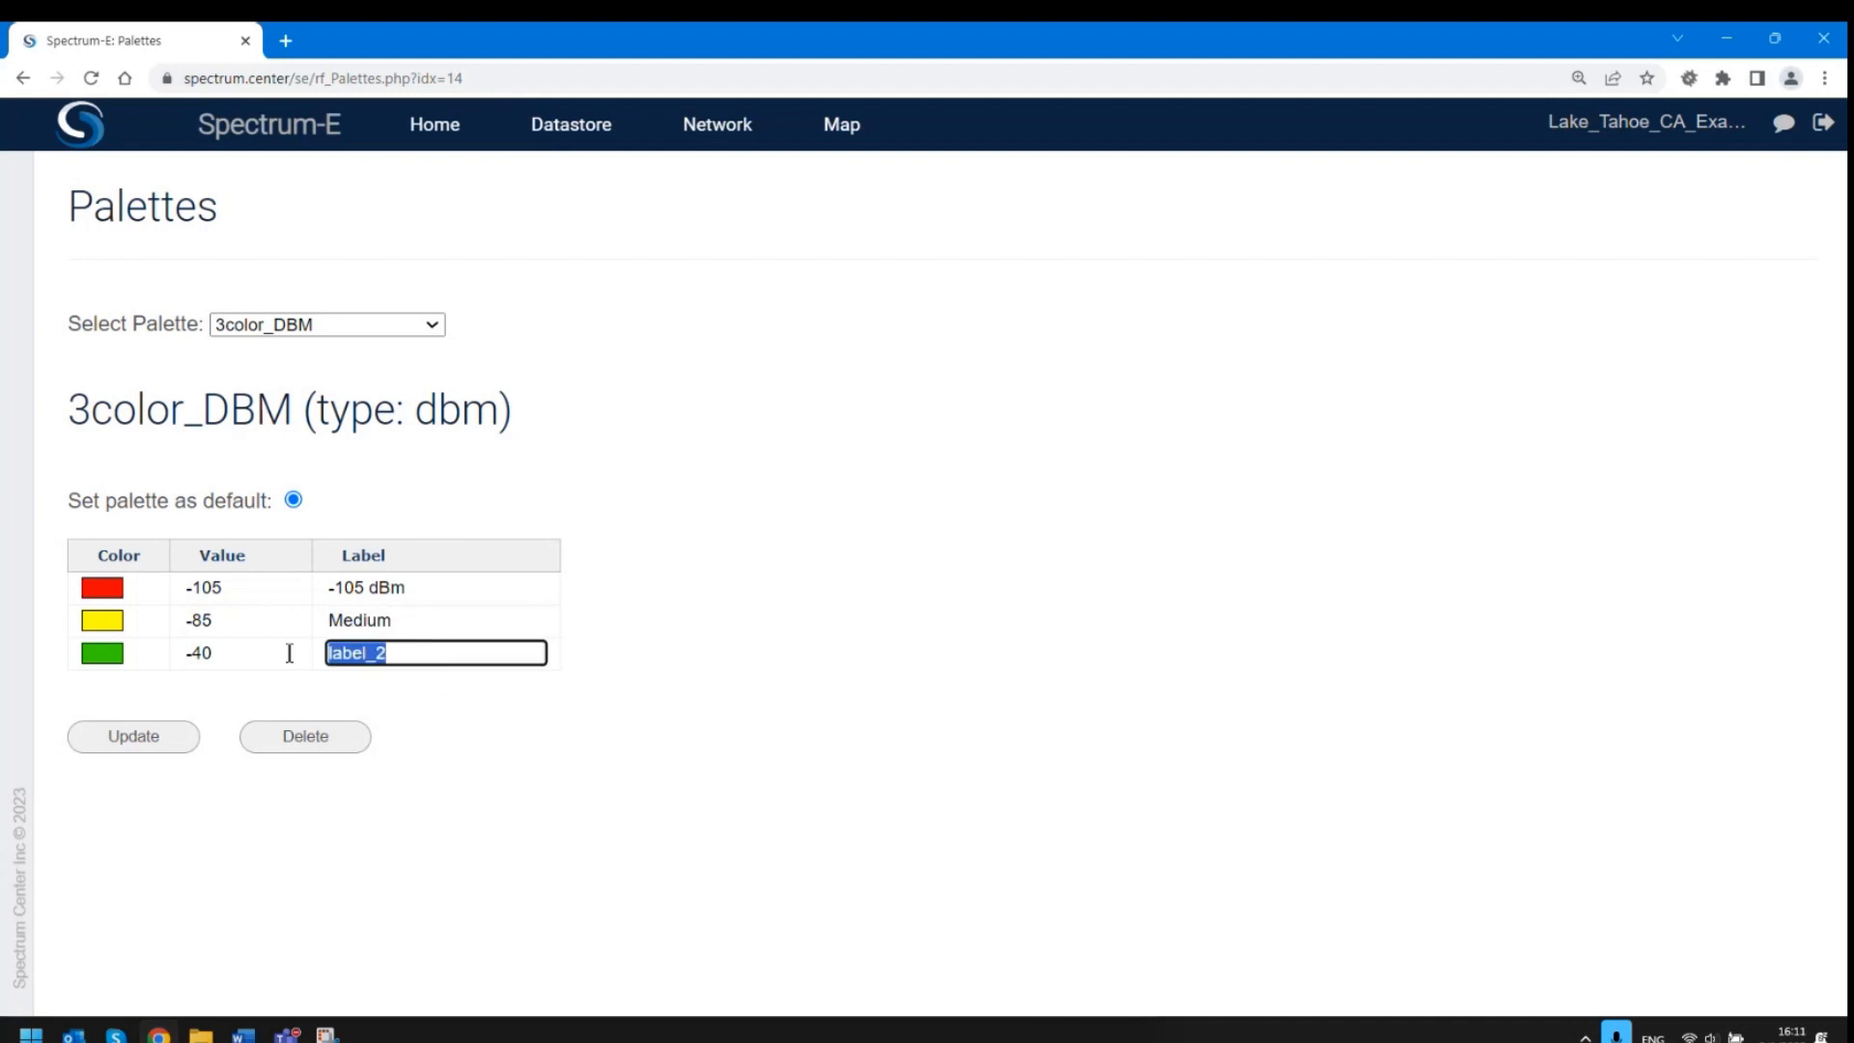
{"action": "type", "text": "Technology"}
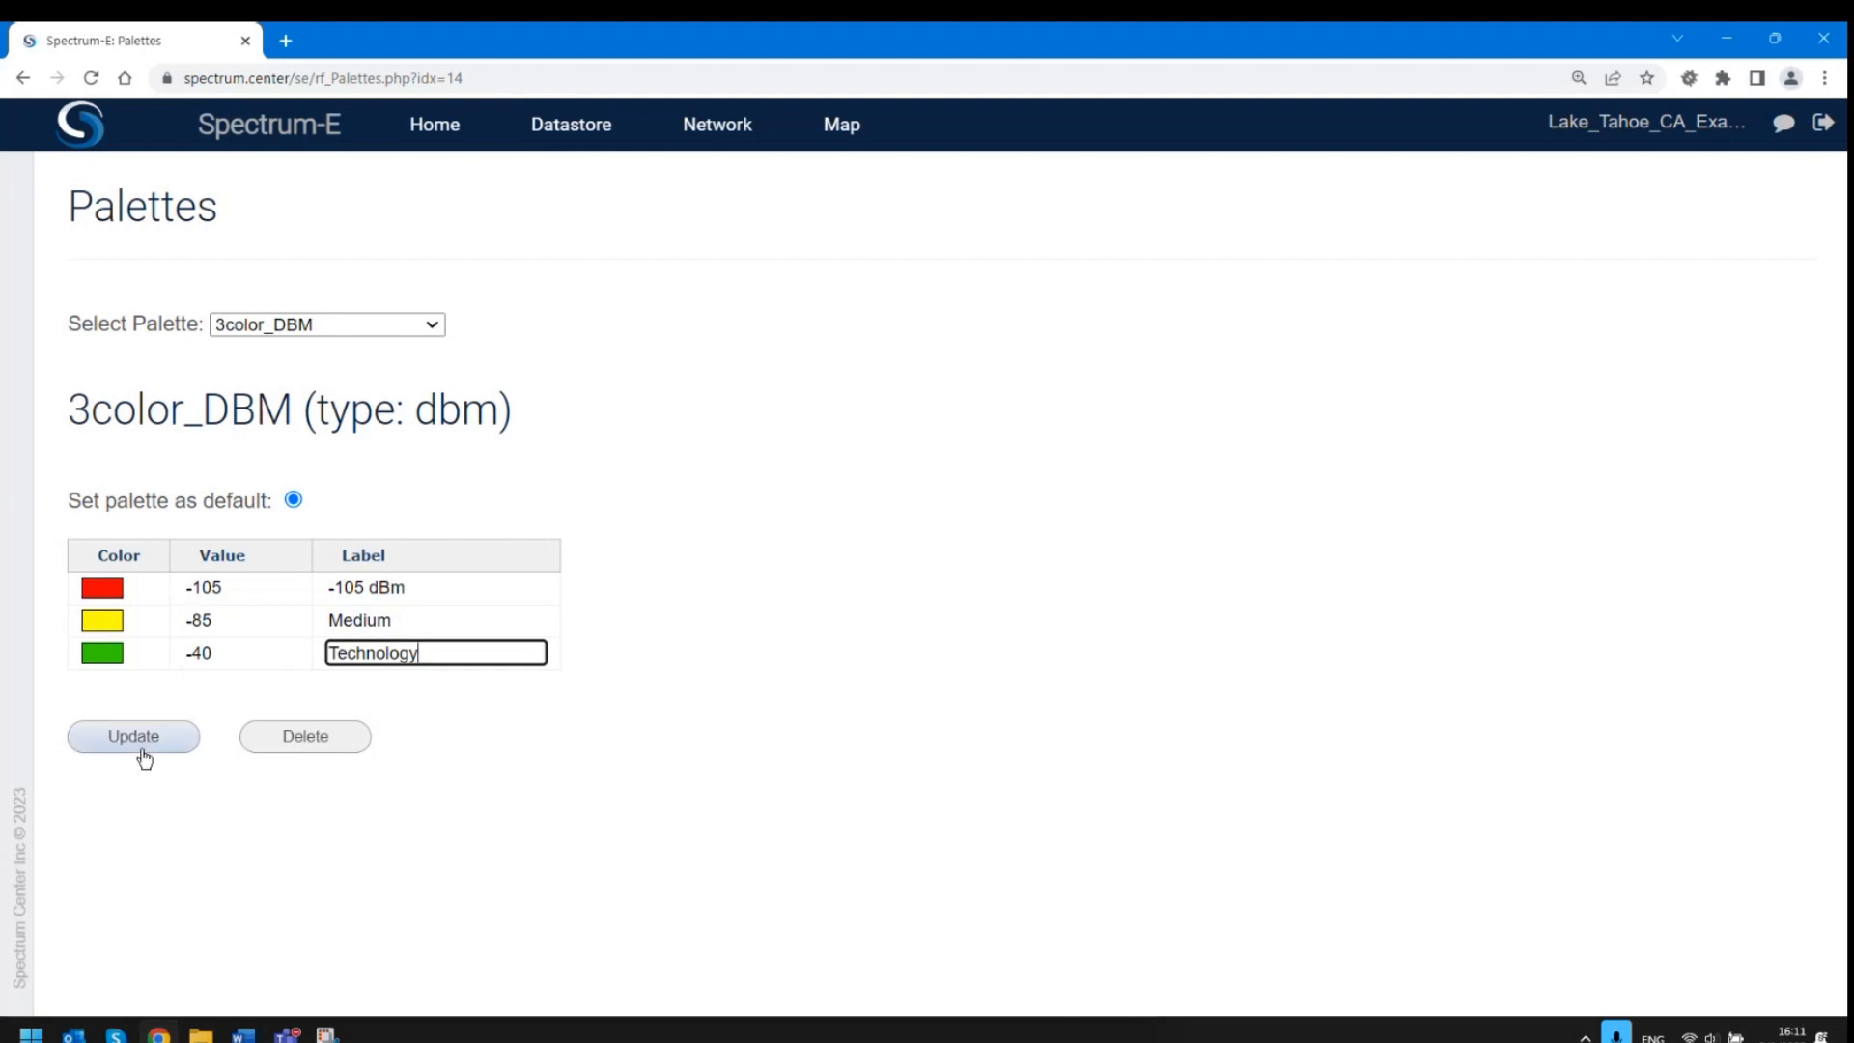
{"action": "left_click", "coordinate": [173, 741]}
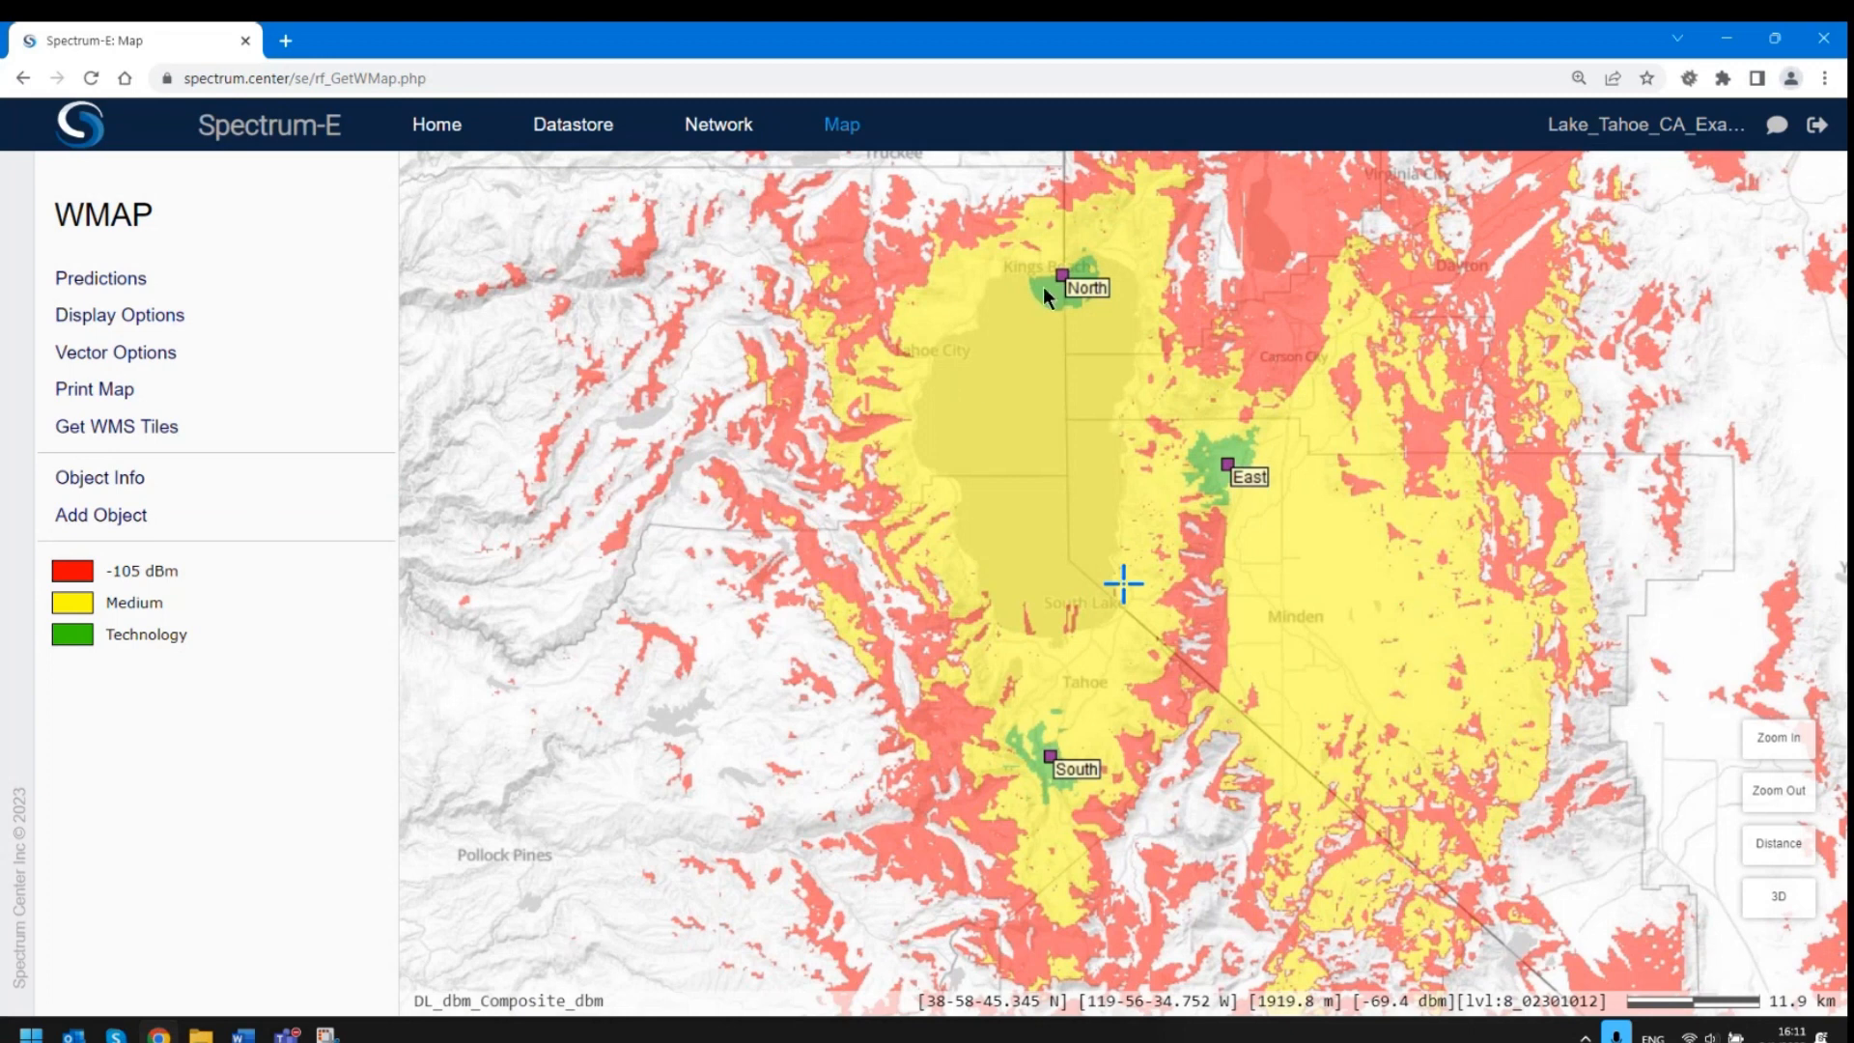
Check the list of existing predictions and return to the coverage map.
{"action": "left_click", "coordinate": [159, 287]}
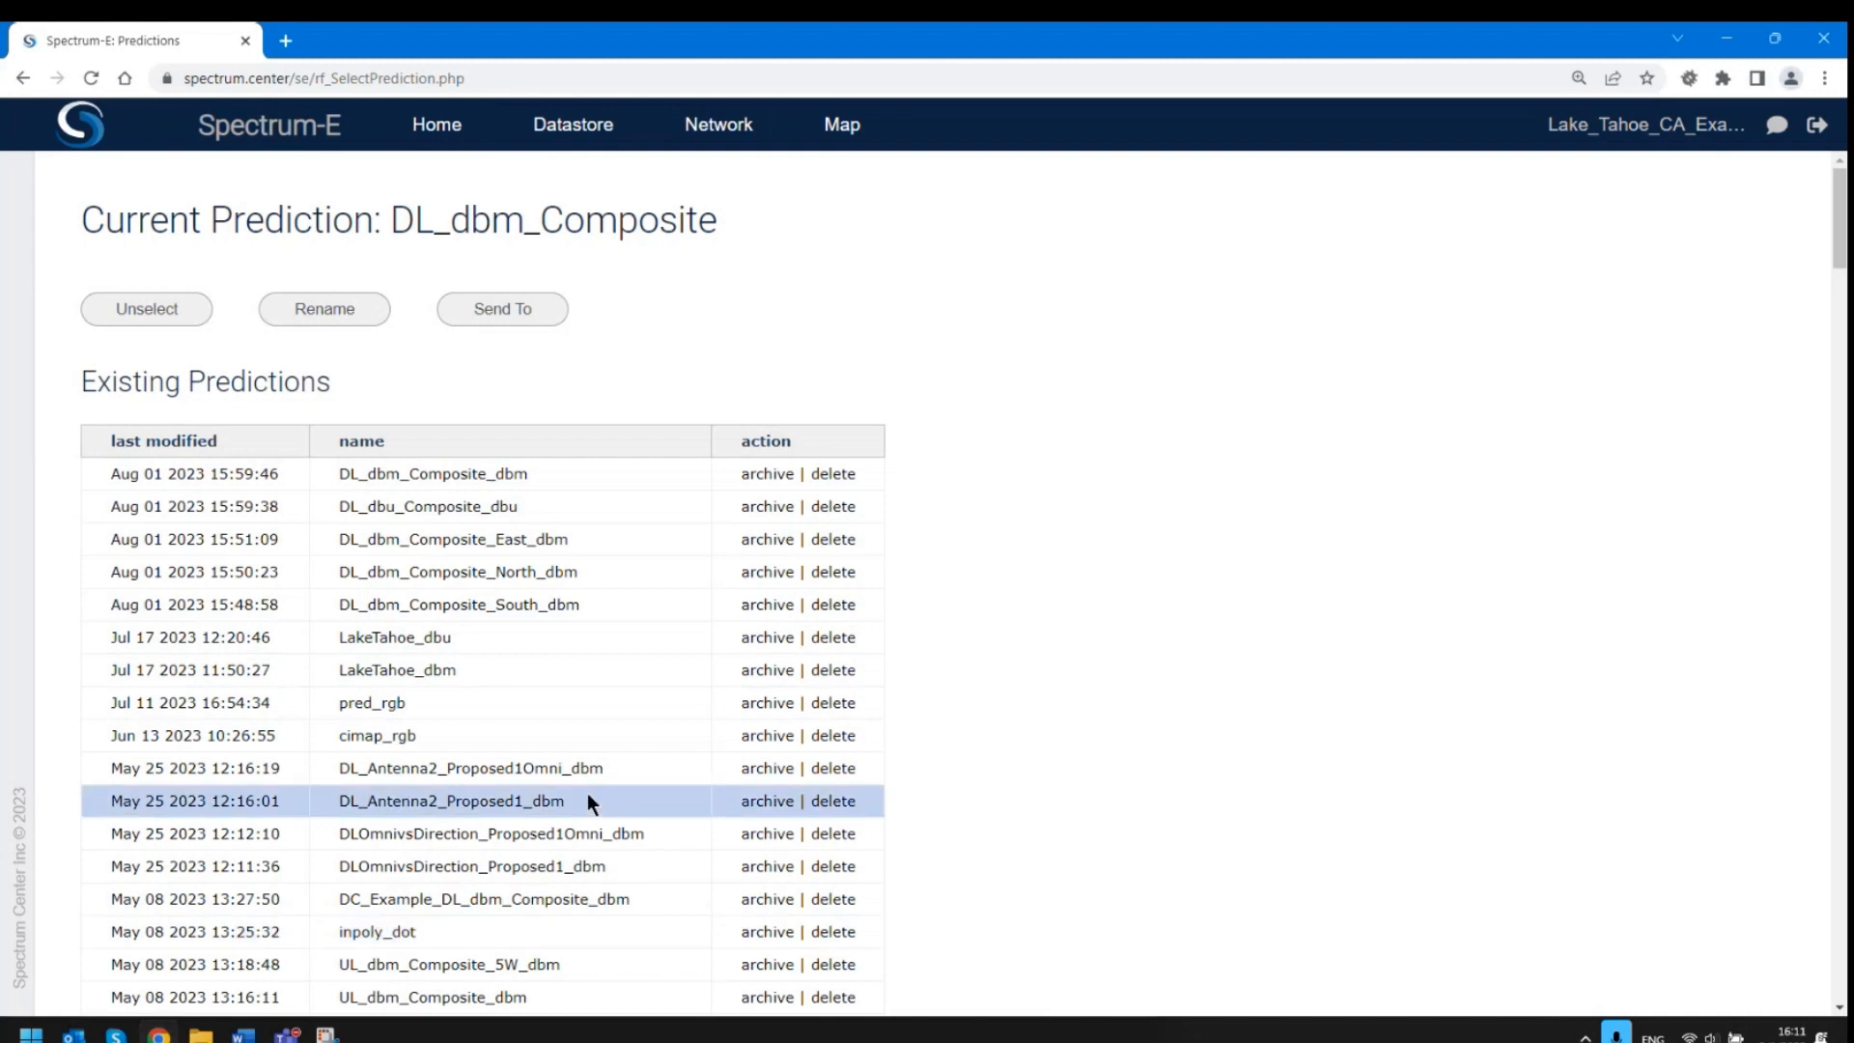
{"action": "left_click", "coordinate": [843, 126]}
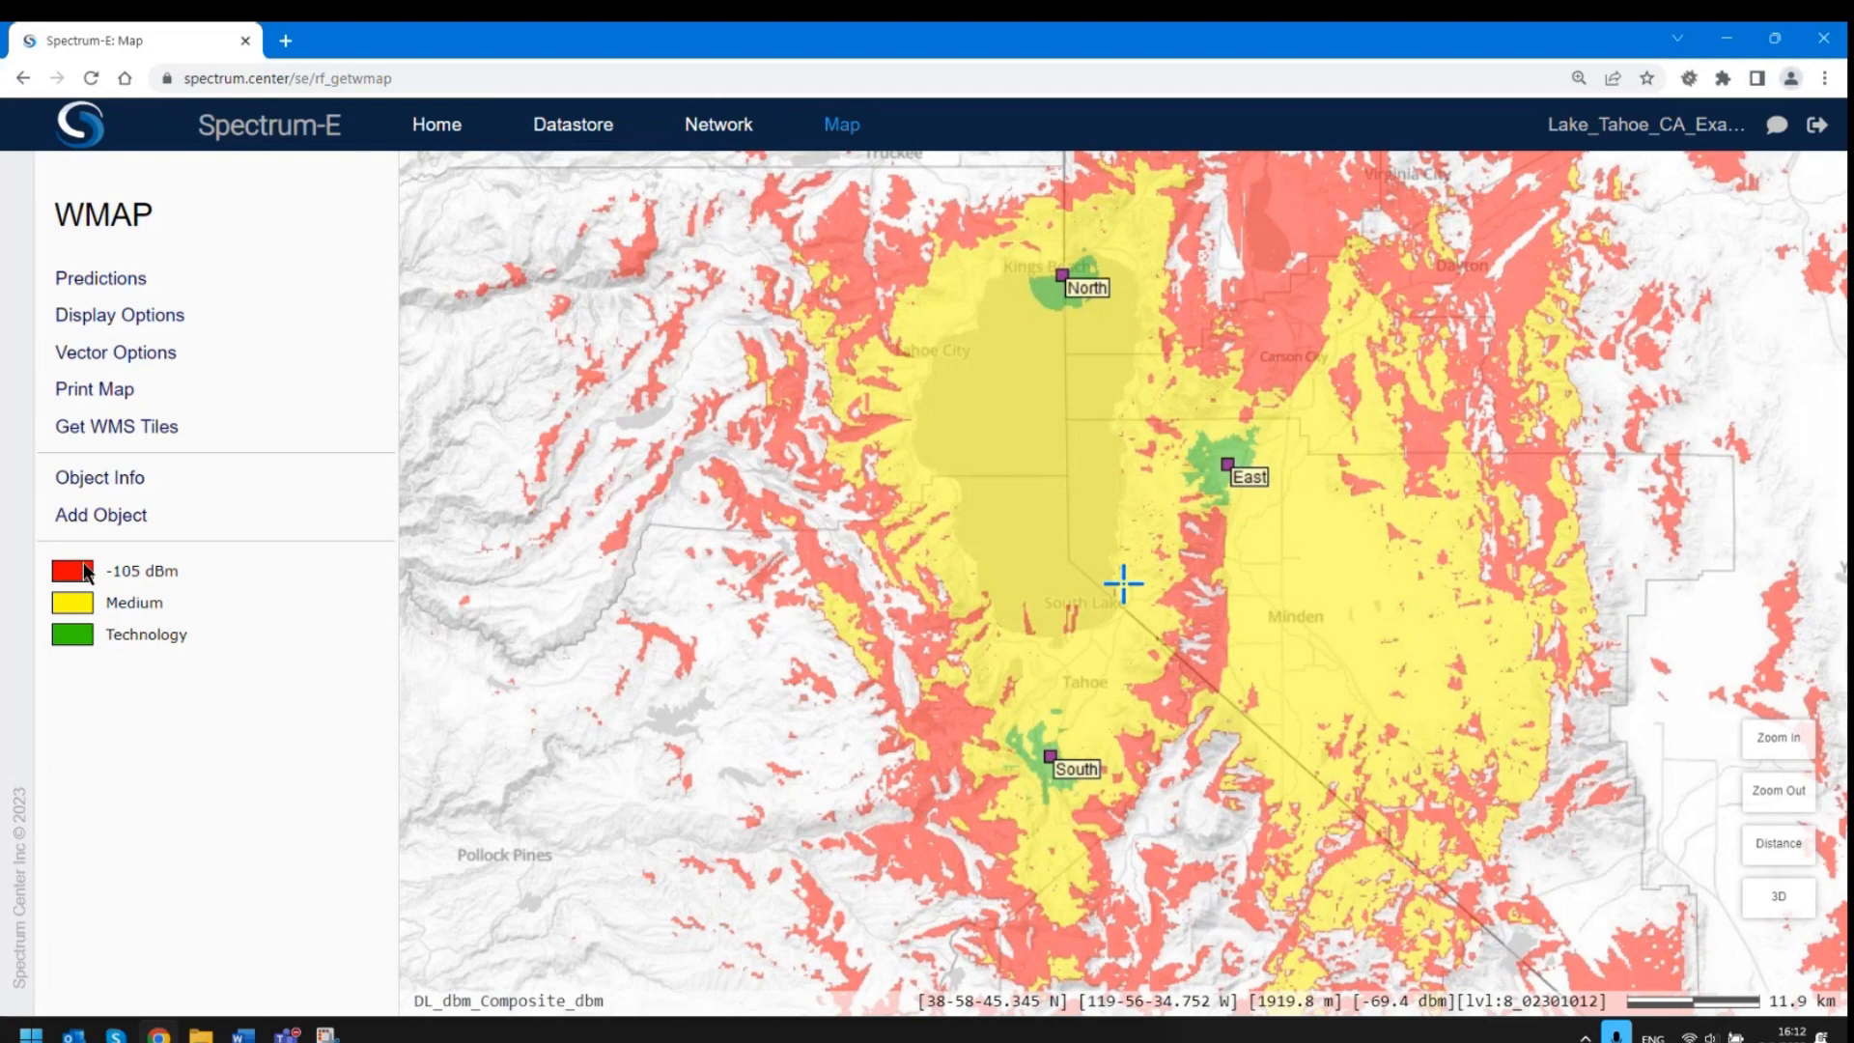
Set the green Technology entry's value to -55 in the 3color_DBM palette and update it.
{"action": "left_click", "coordinate": [81, 601]}
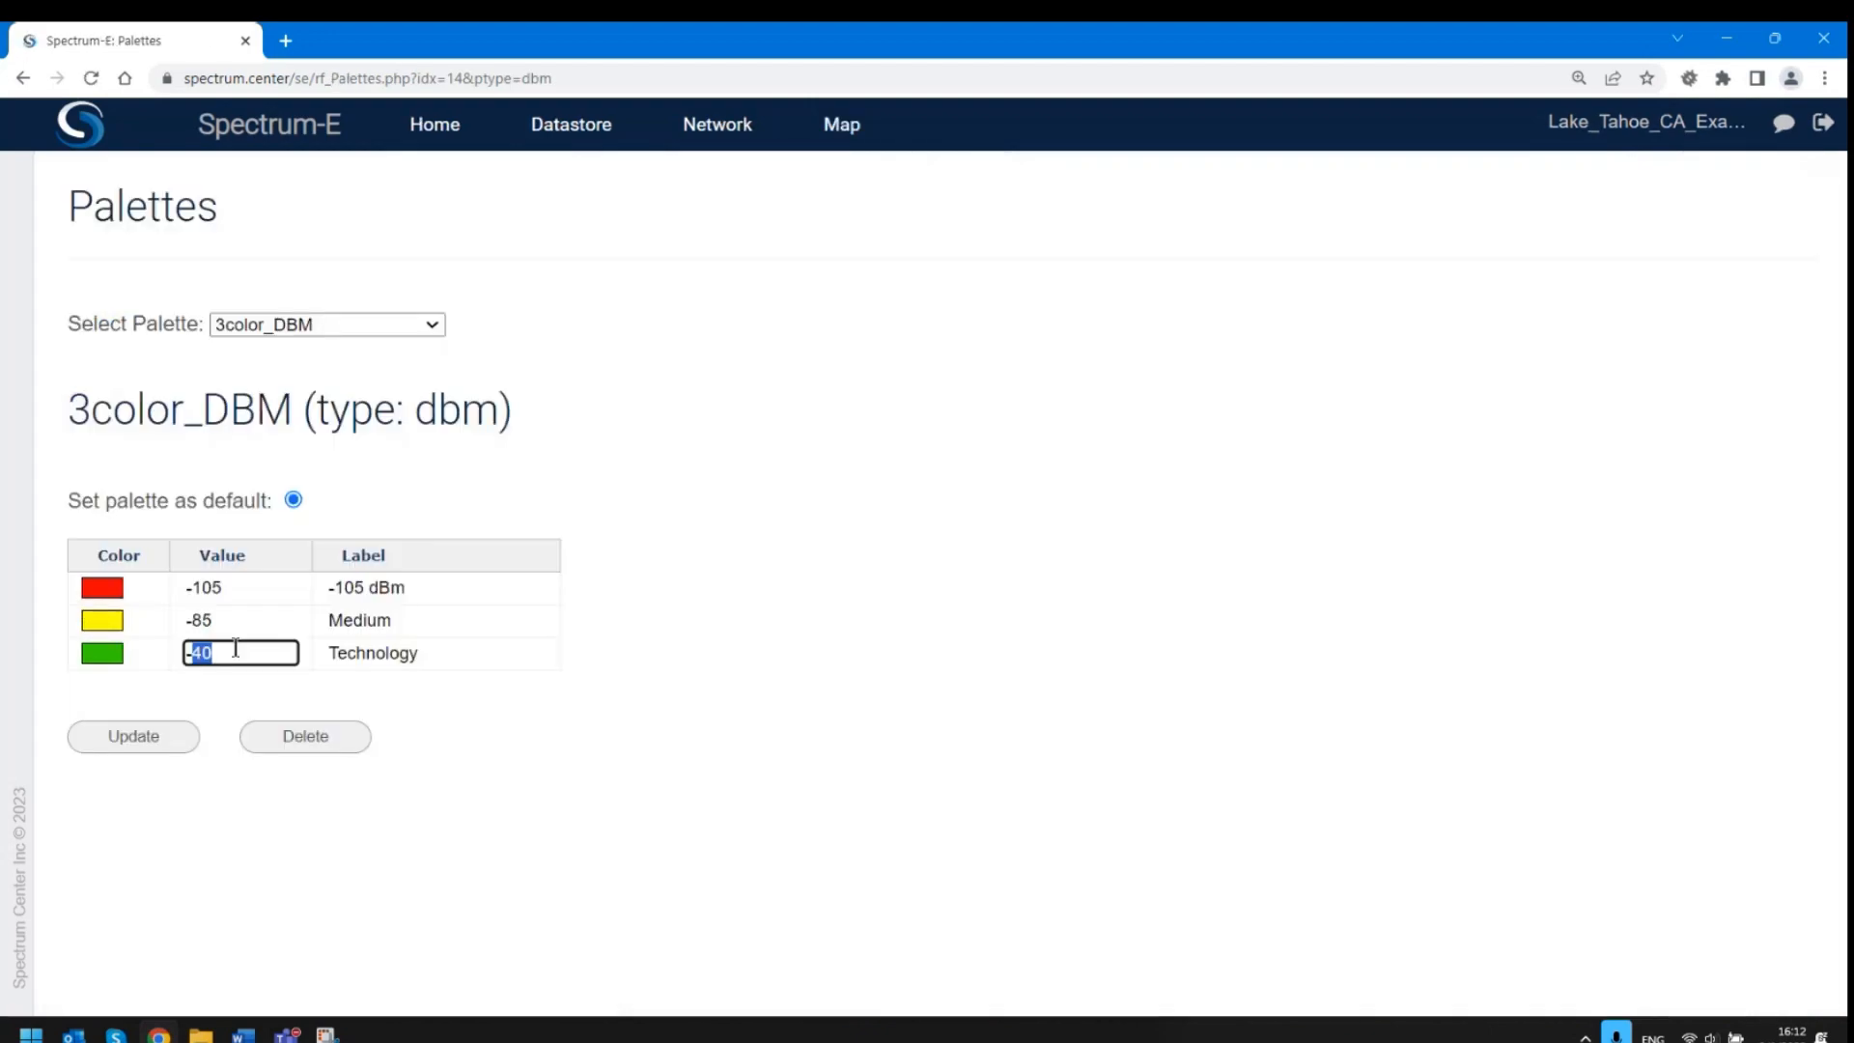
{"action": "type", "text": "-55"}
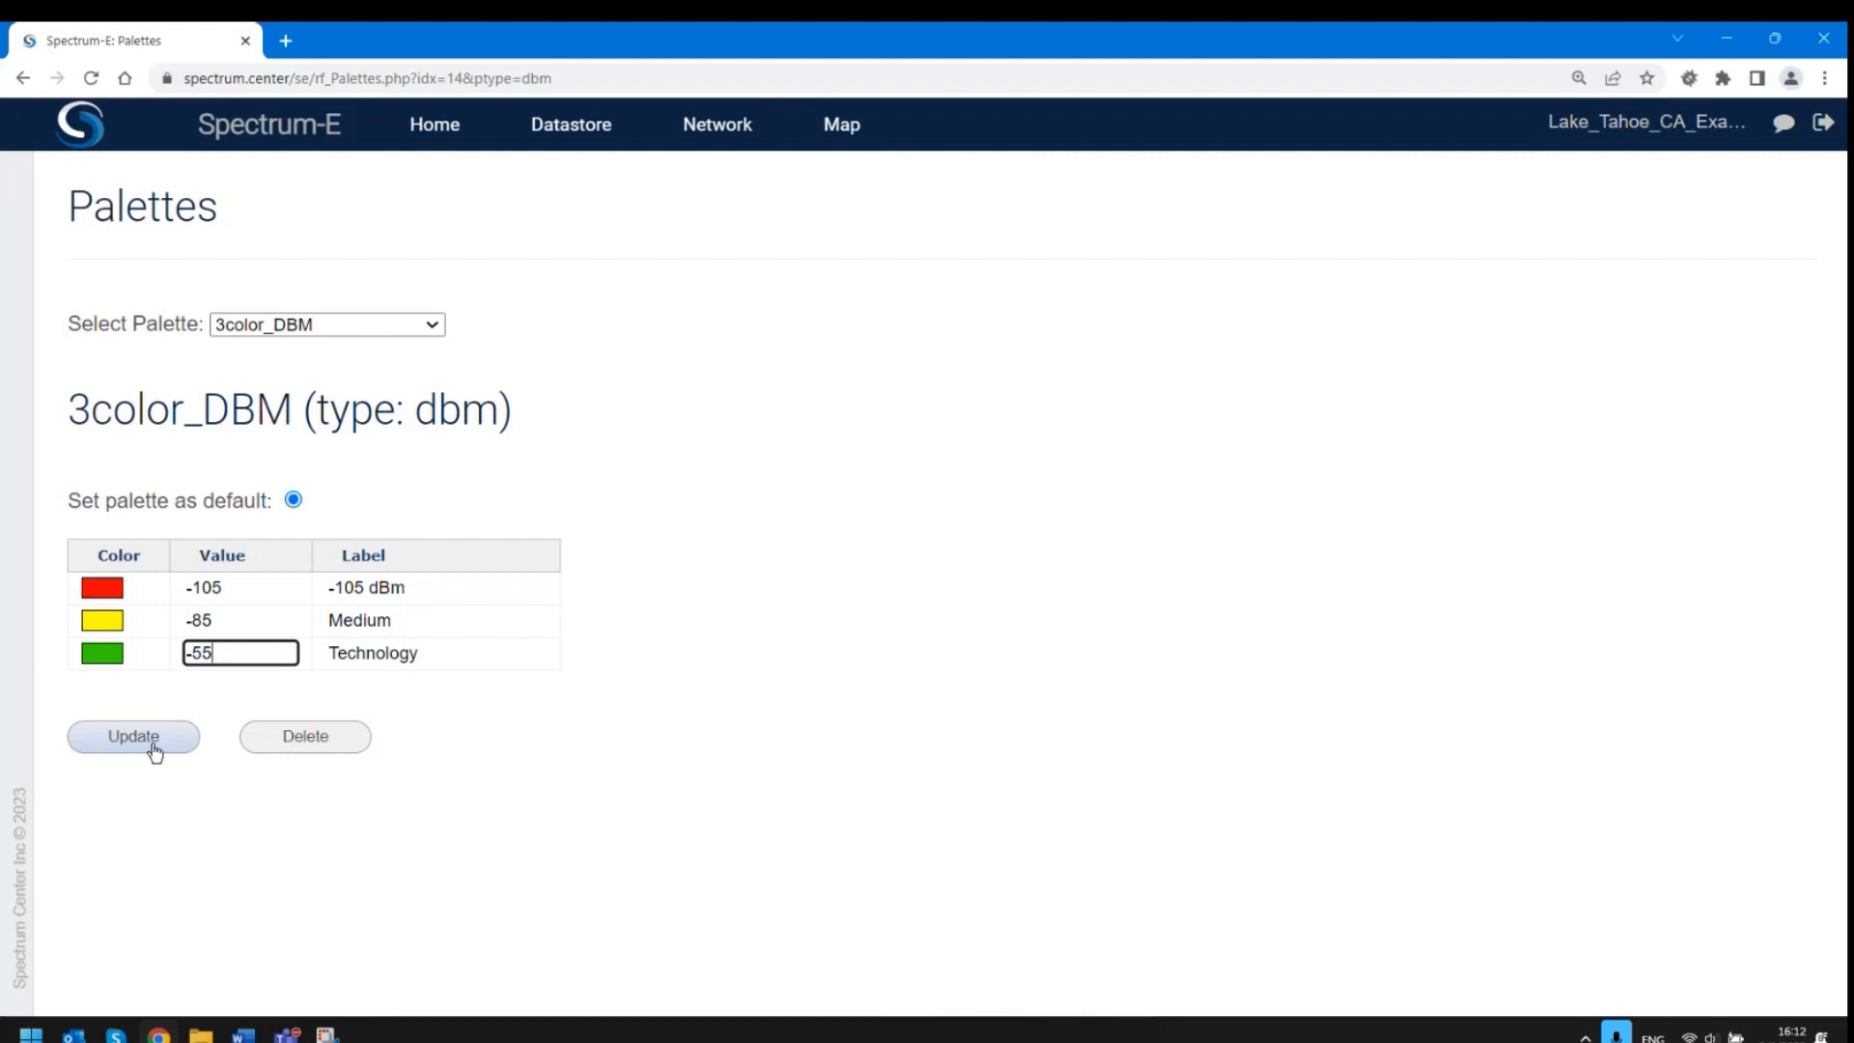
{"action": "left_click", "coordinate": [426, 658]}
{"action": "left_click", "coordinate": [117, 828]}
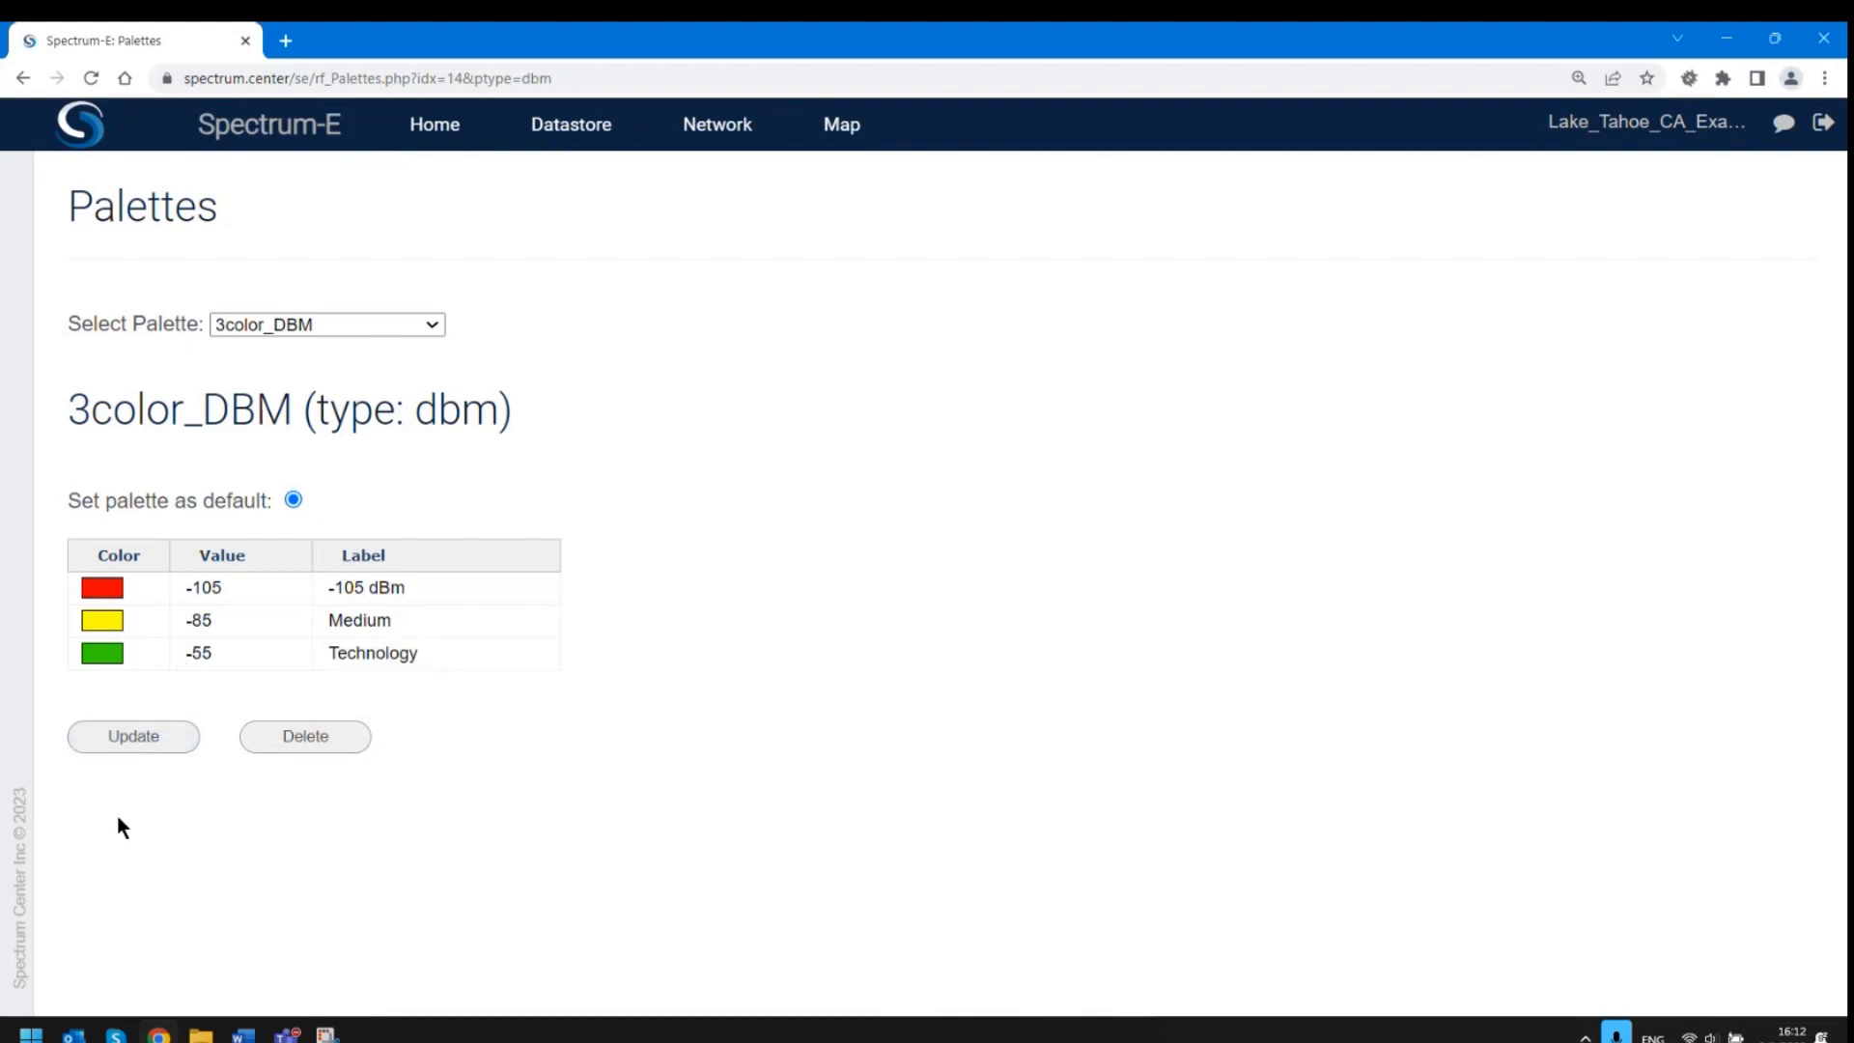
{"action": "left_click", "coordinate": [147, 740]}
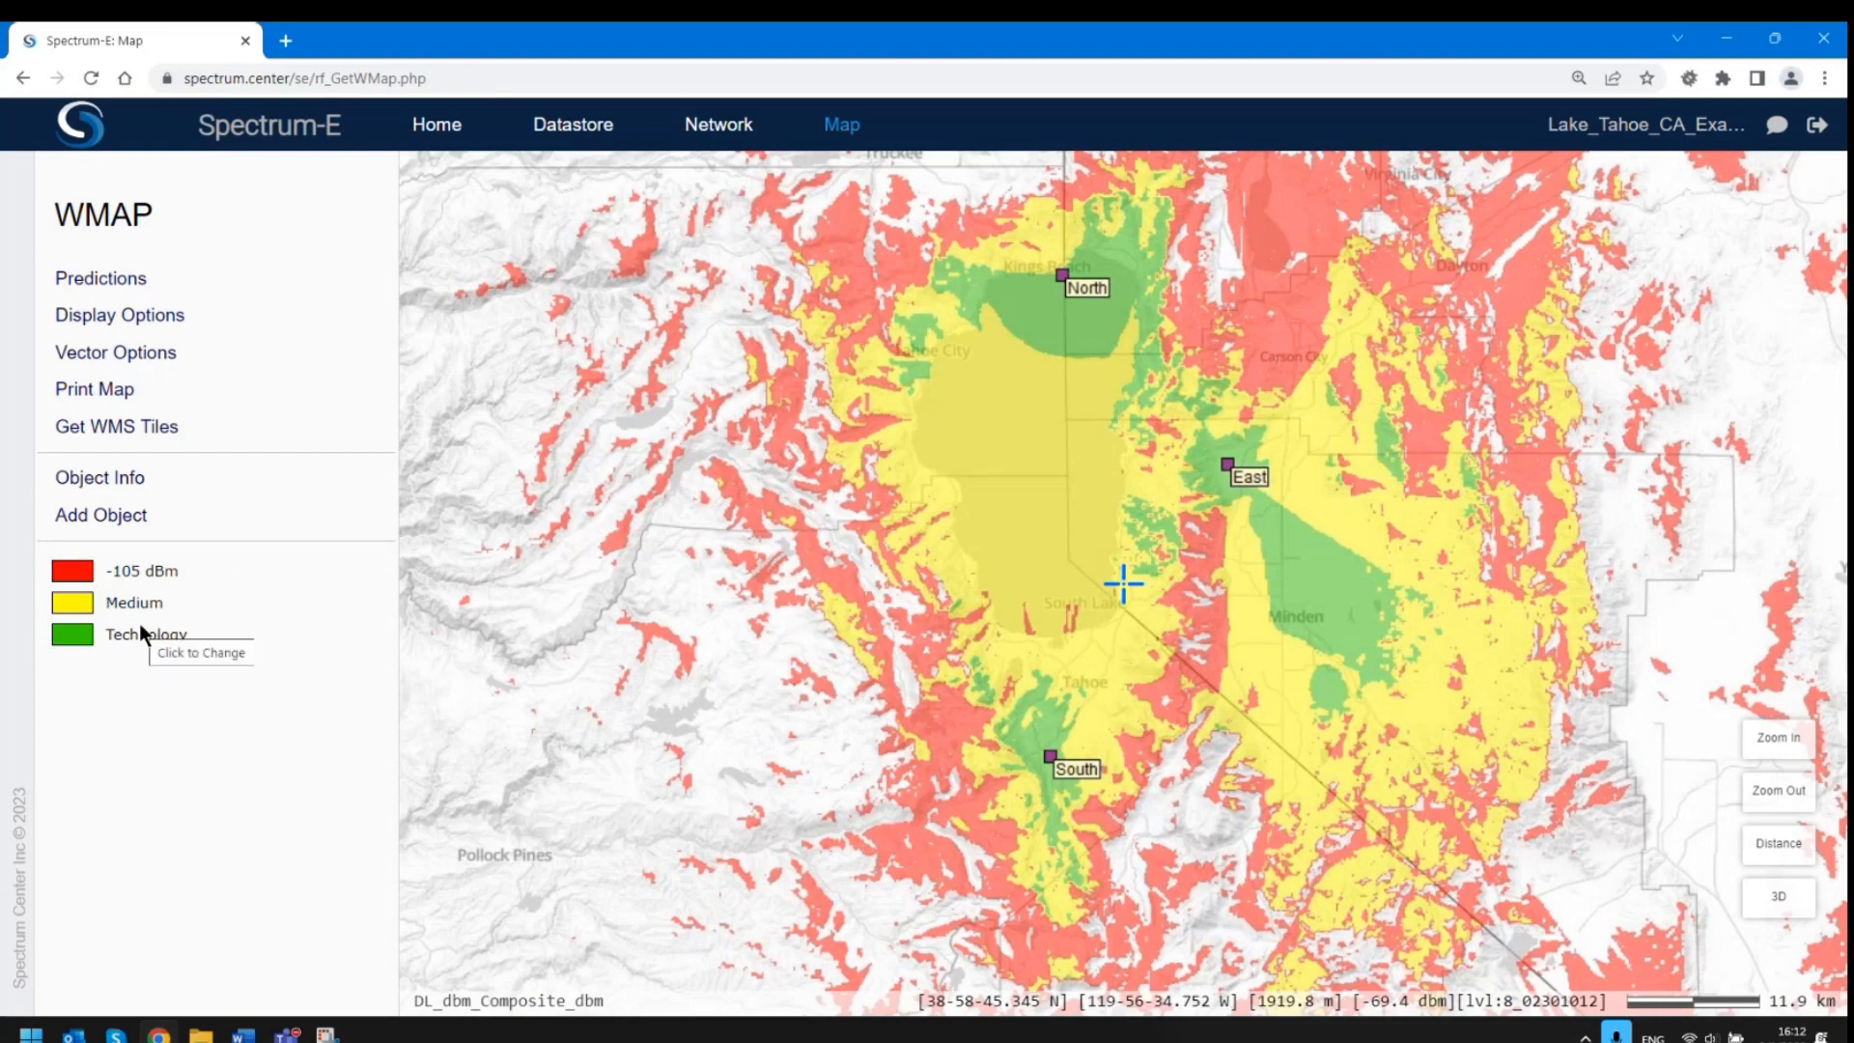
Review the red, yellow and green threshold values of the 3color_DBM palette and return to the map by updating it.
{"action": "left_click", "coordinate": [64, 574]}
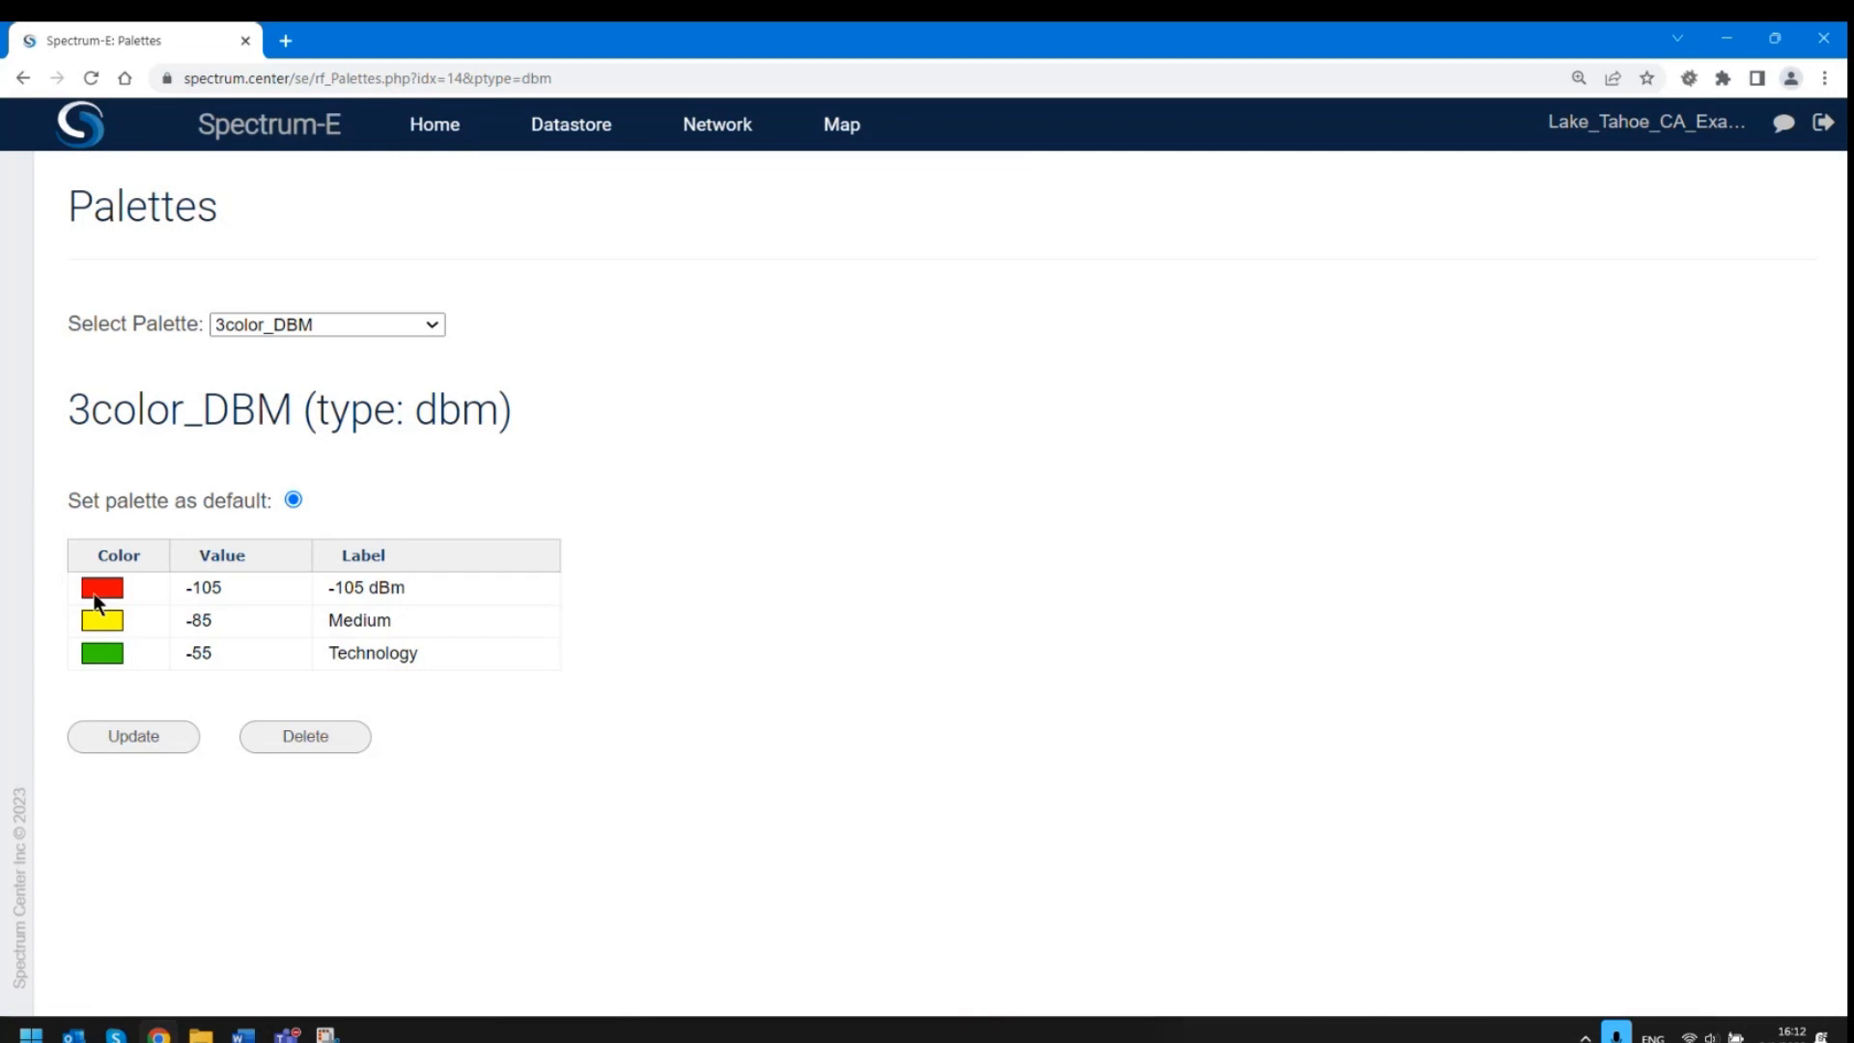
{"action": "left_click", "coordinate": [186, 588]}
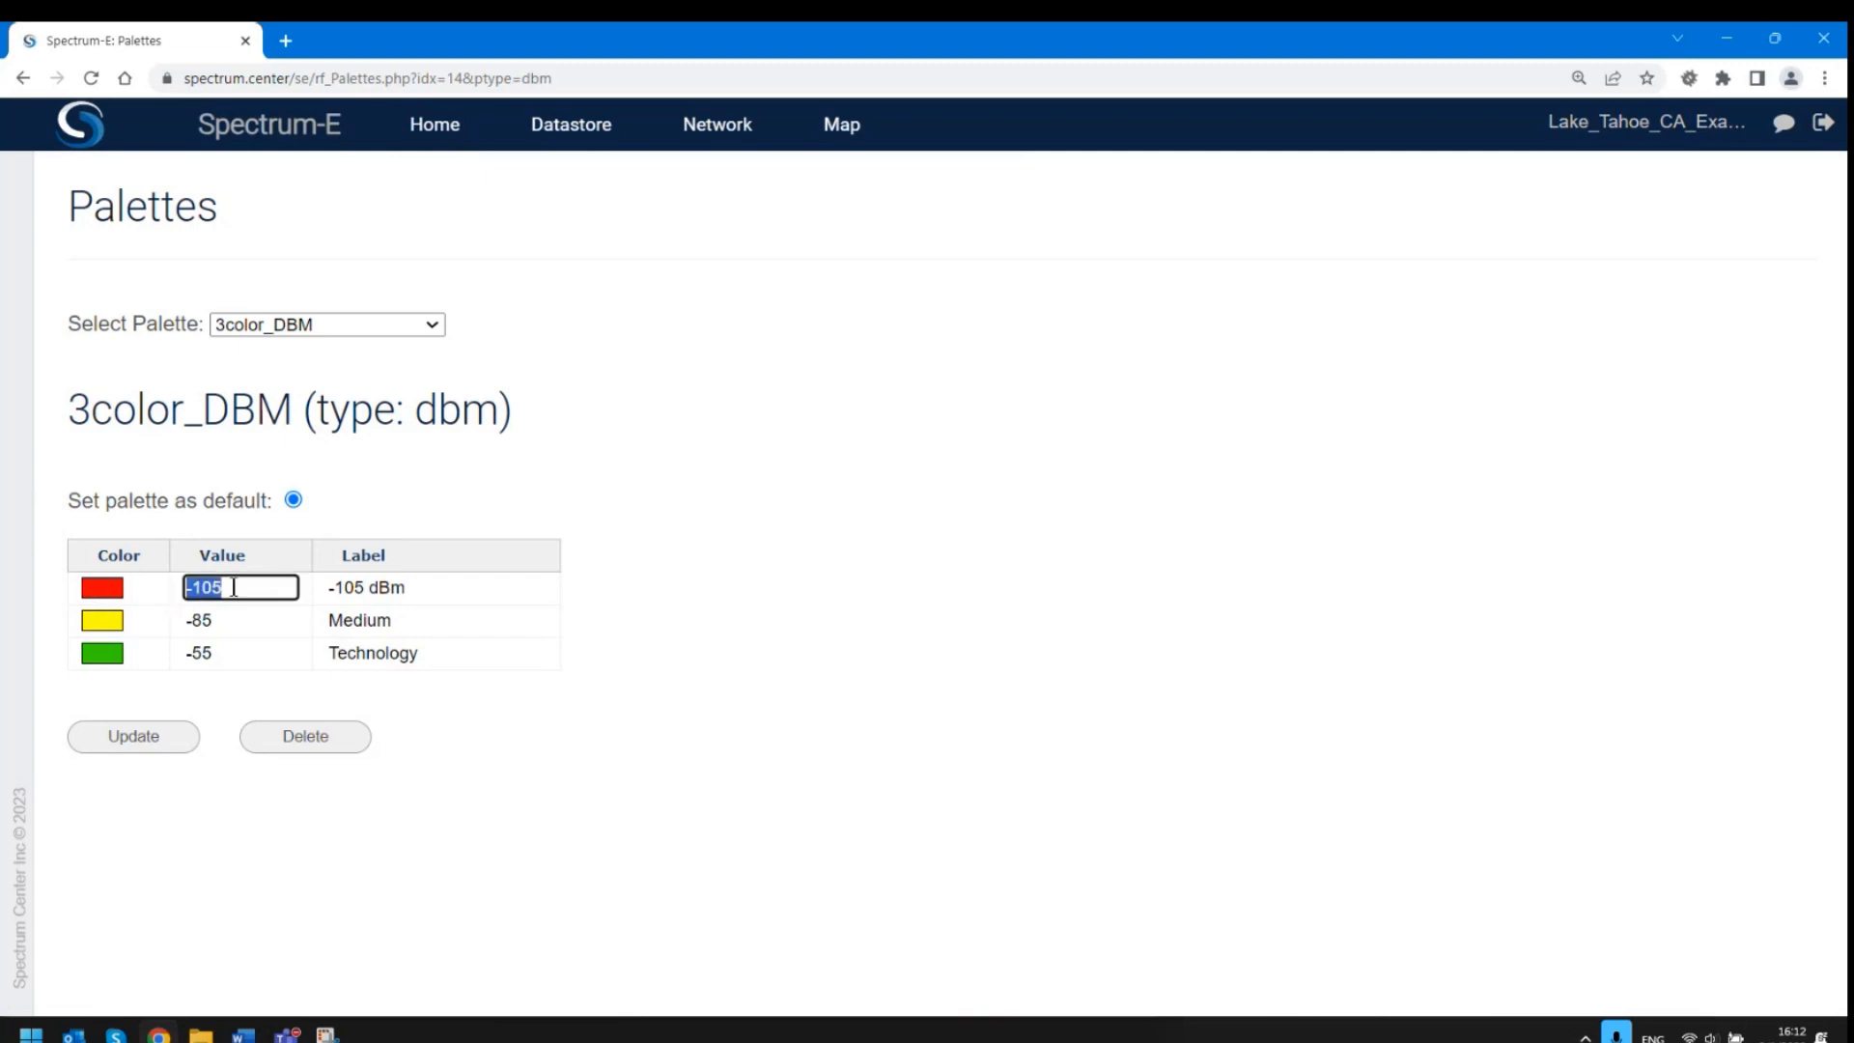
{"action": "left_click", "coordinate": [185, 623]}
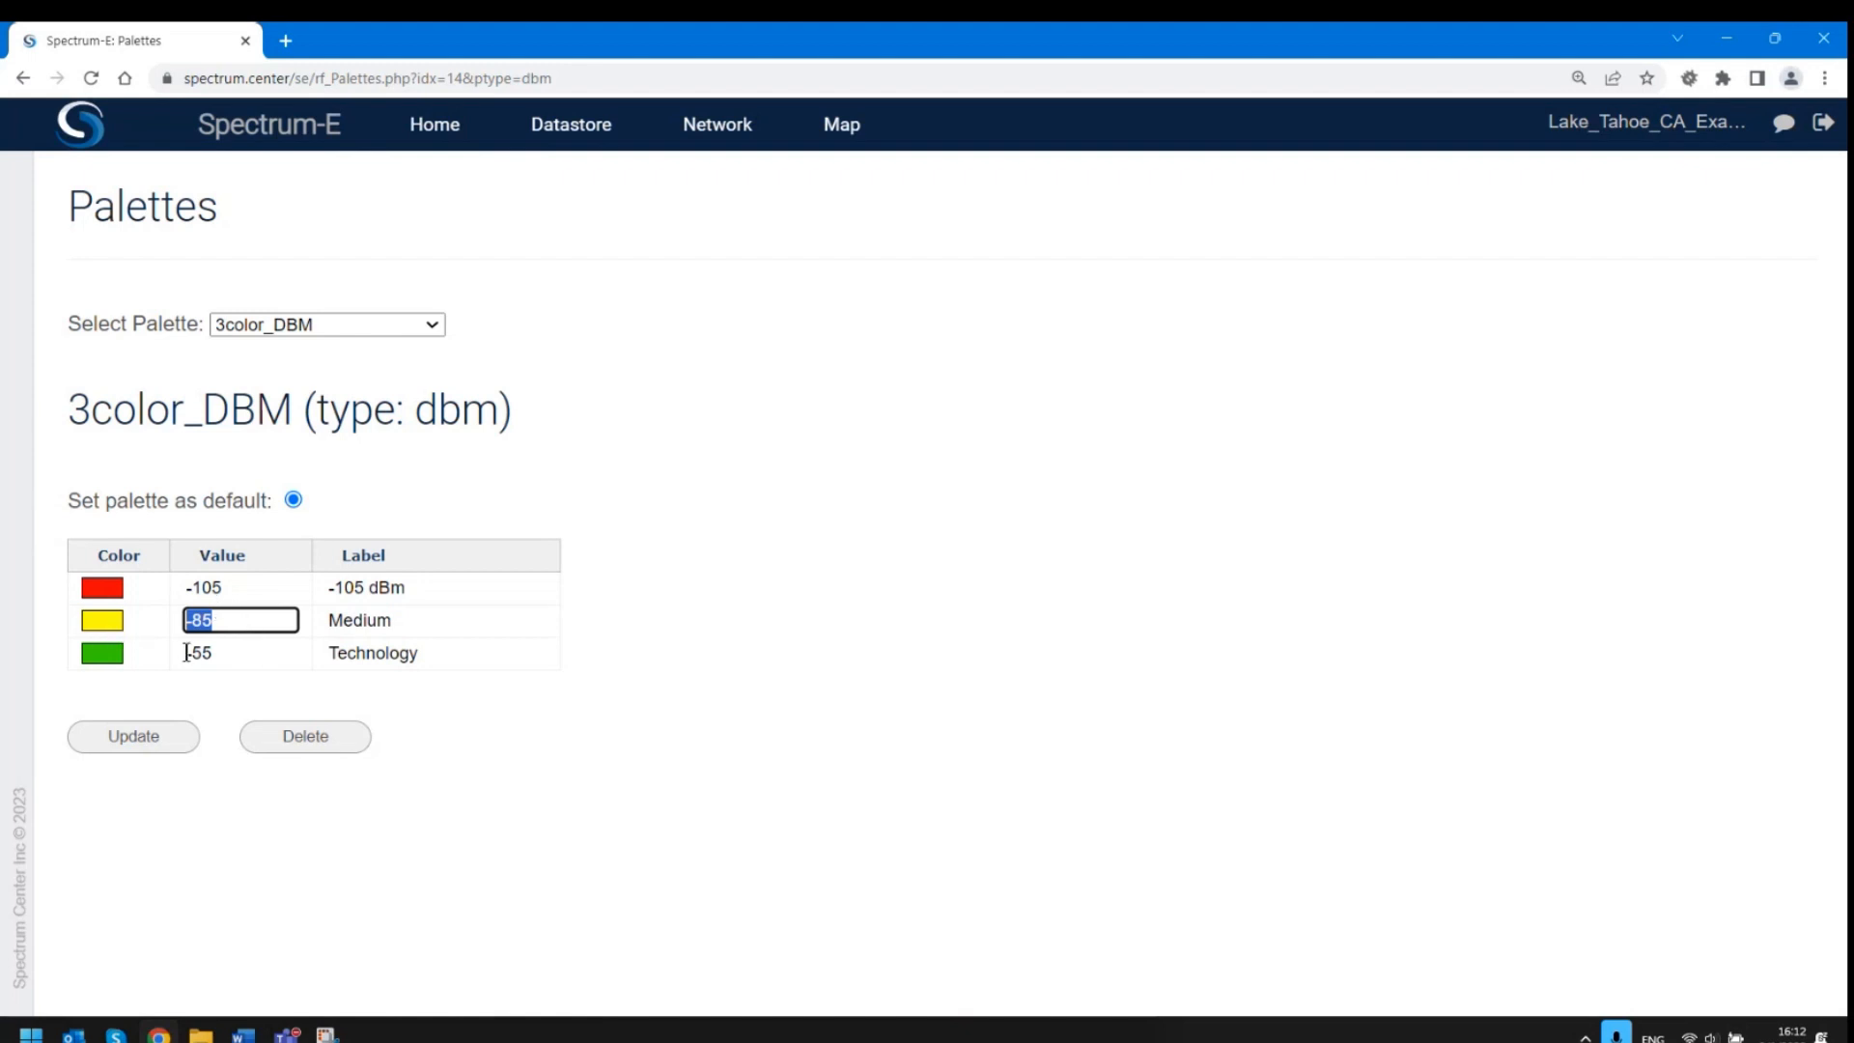
{"action": "left_click", "coordinate": [226, 650]}
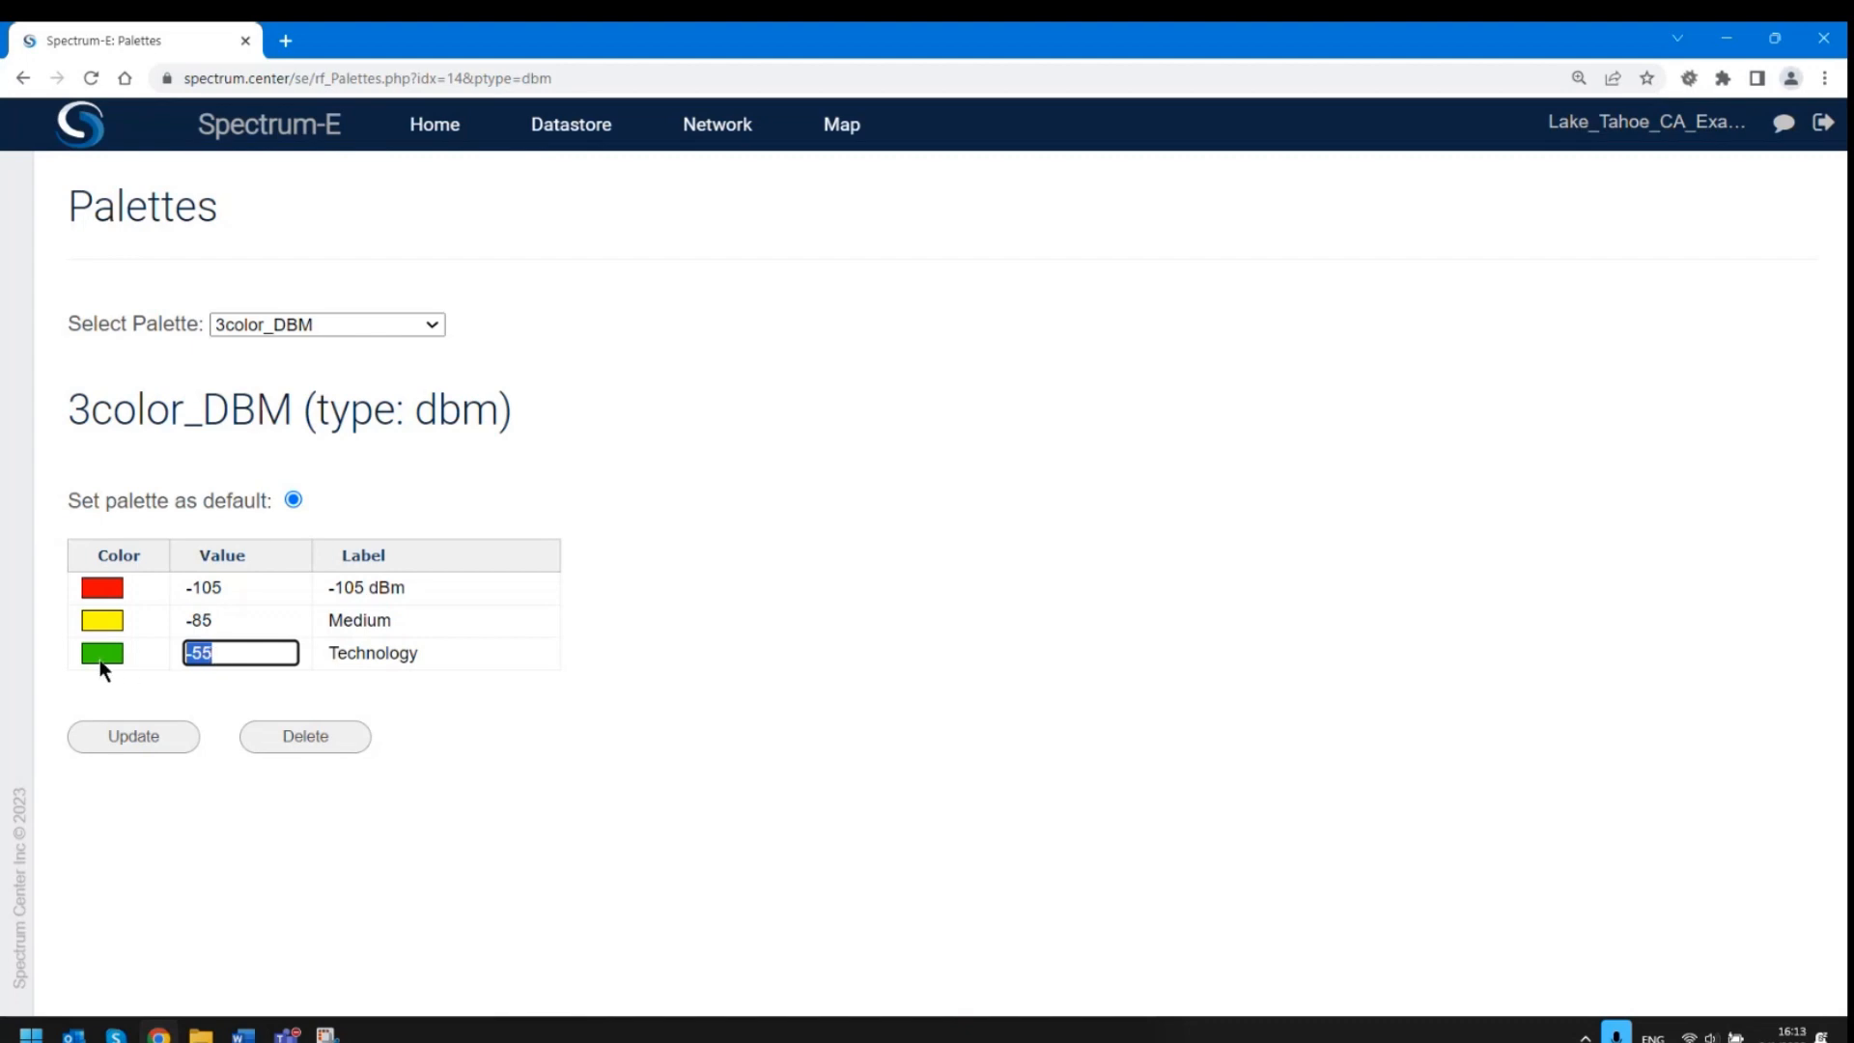
{"action": "left_click", "coordinate": [130, 740]}
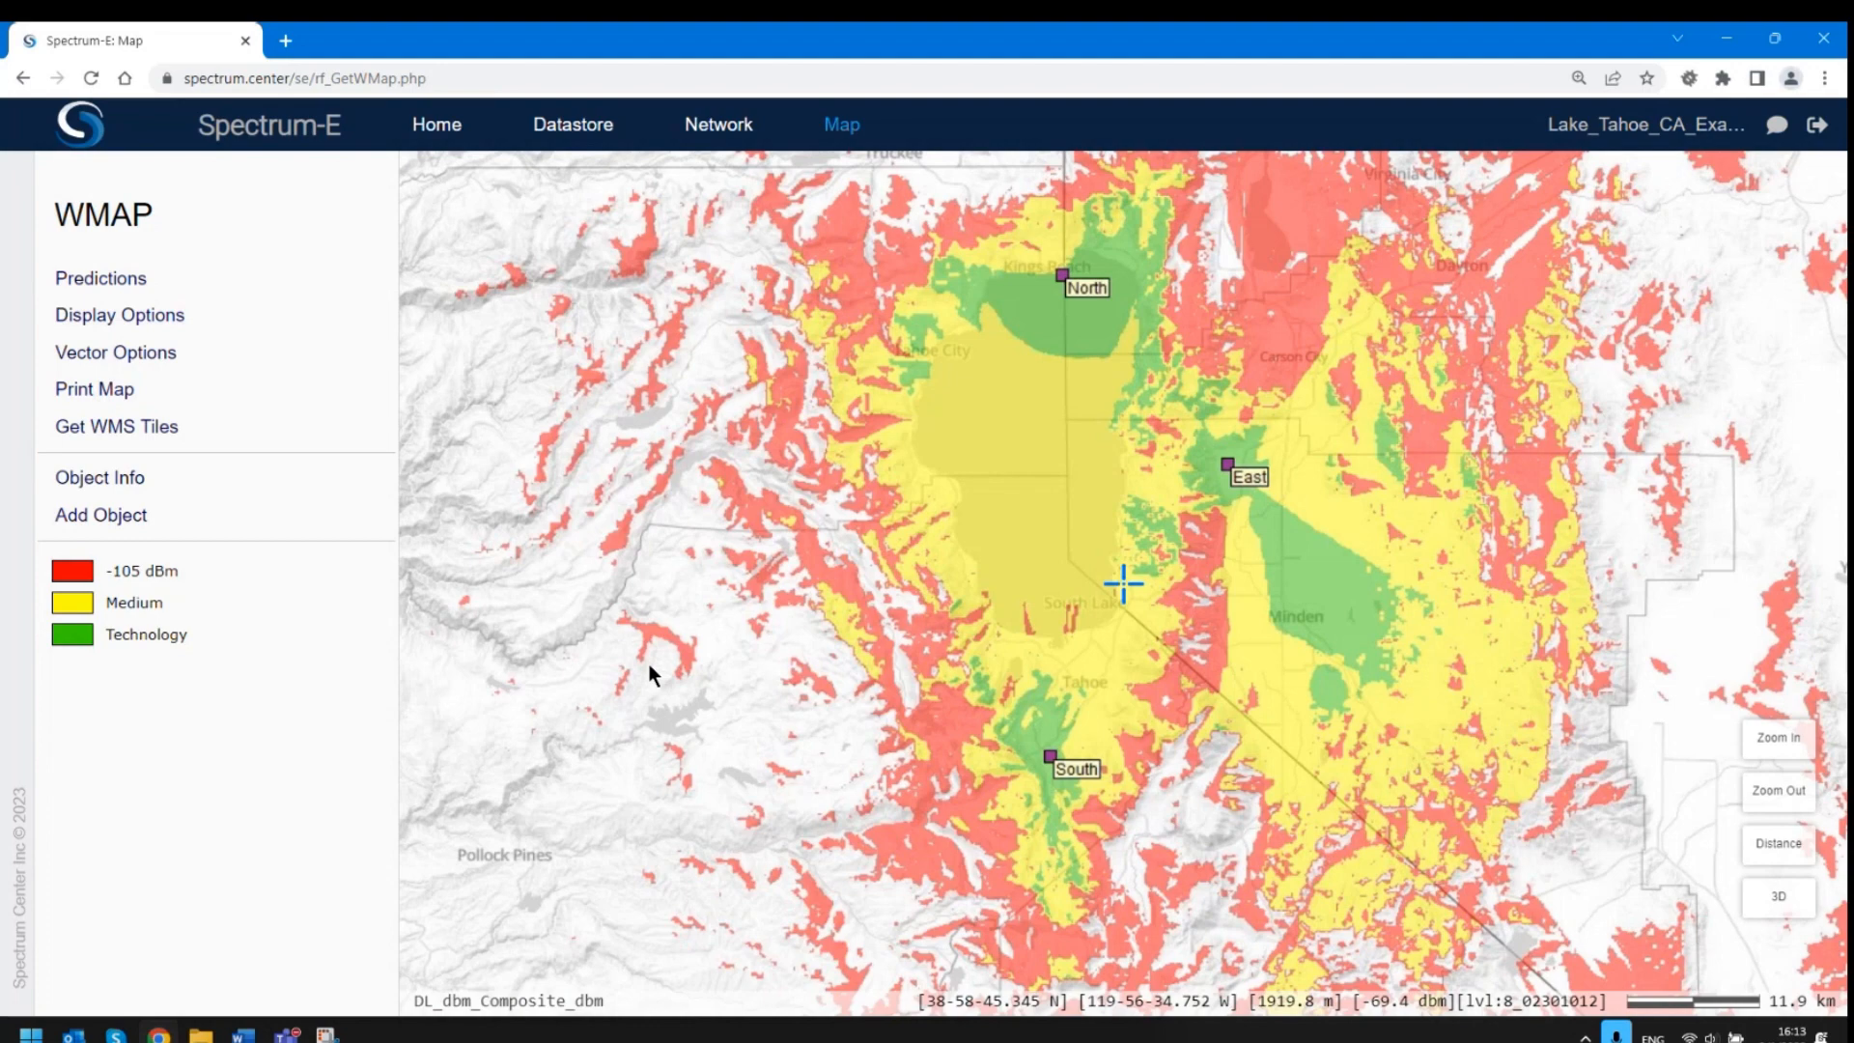
Switch the map's default palette back to Spectrum, check its dbm thresholds and update the palette.
{"action": "left_click", "coordinate": [80, 615]}
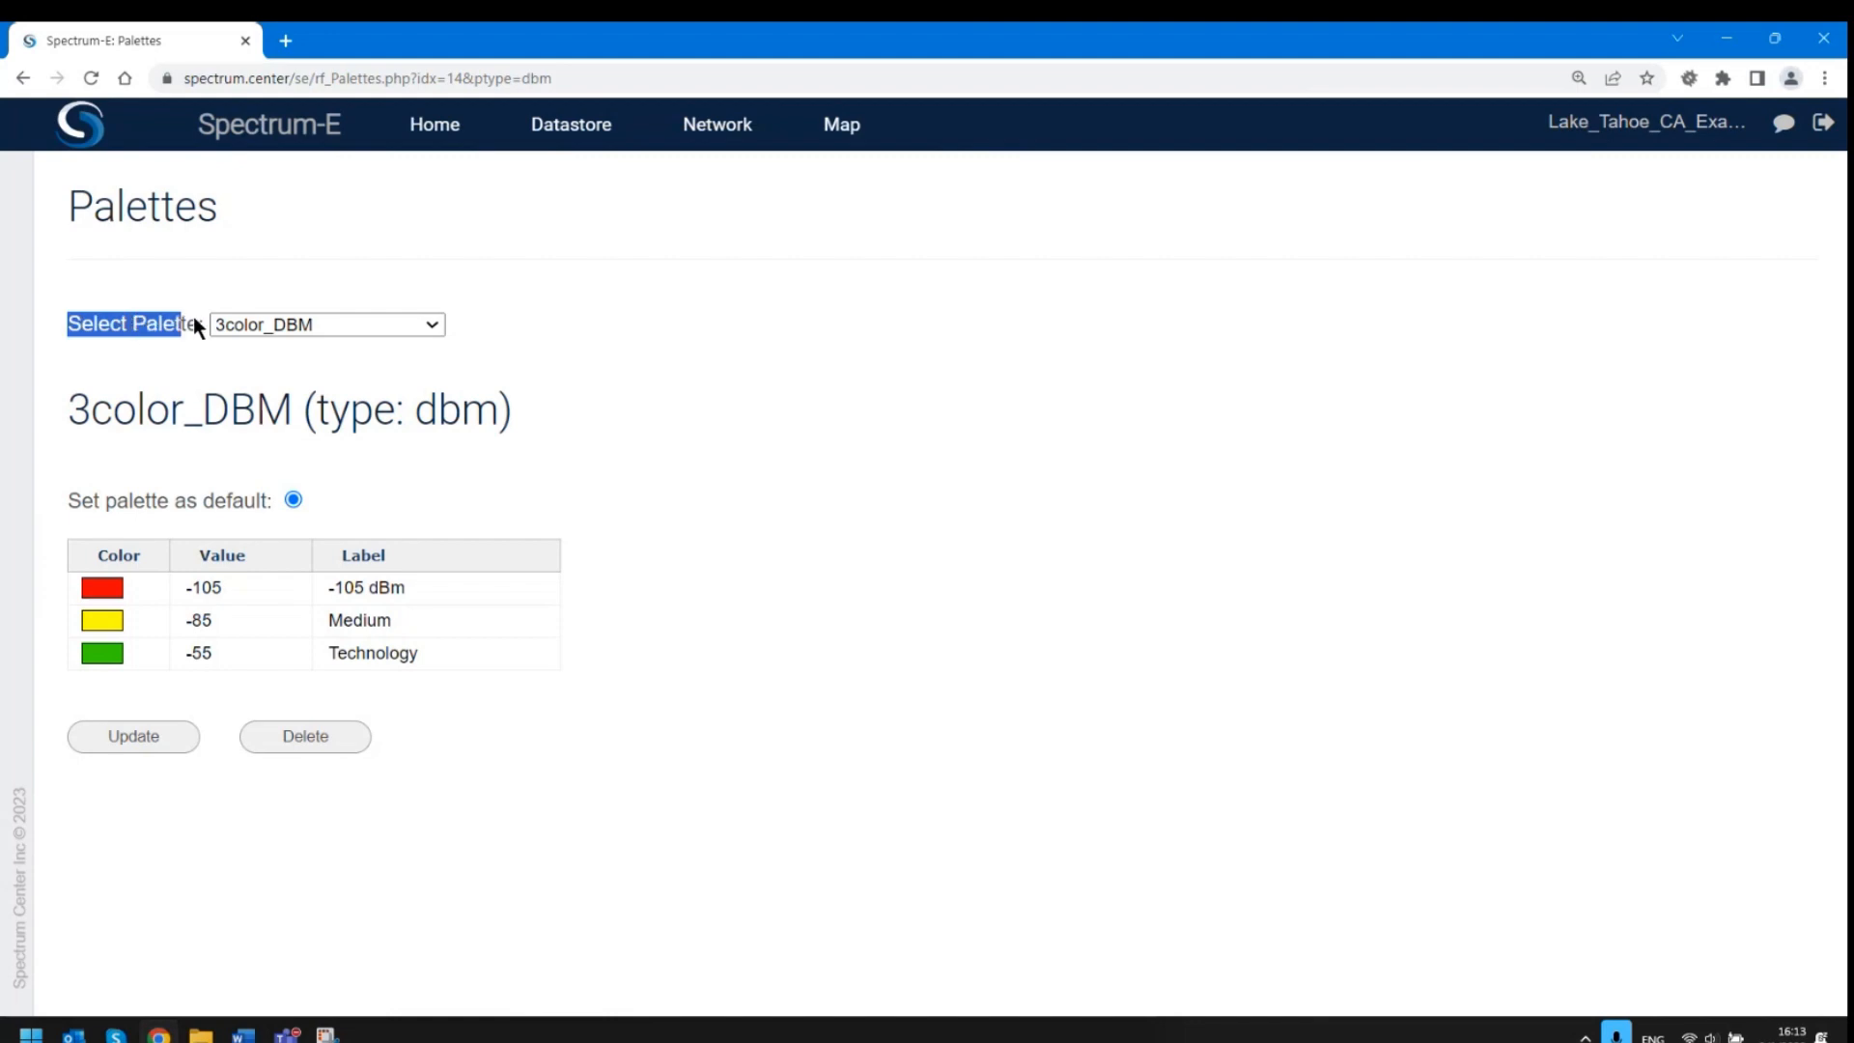
{"action": "left_click", "coordinate": [253, 325]}
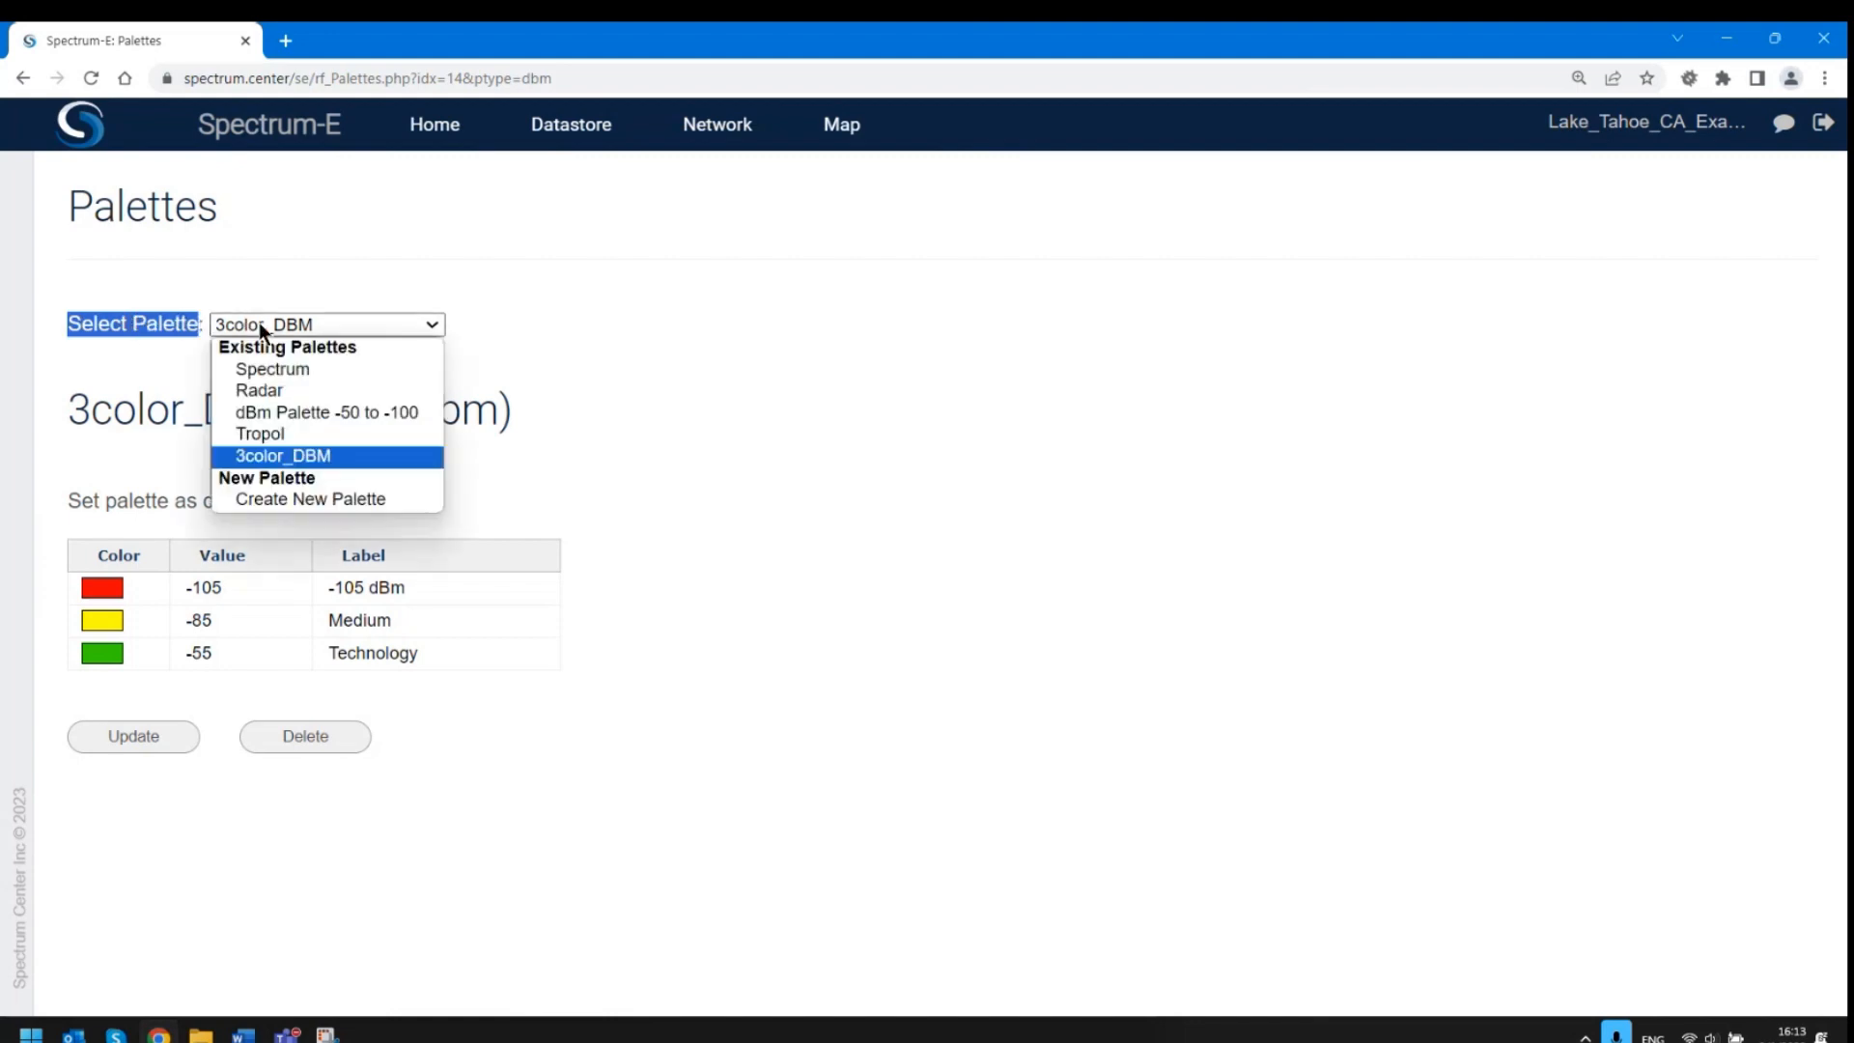
{"action": "left_click", "coordinate": [291, 373]}
{"action": "left_click_drag", "start_coordinate": [76, 505], "coordinate": [277, 498]}
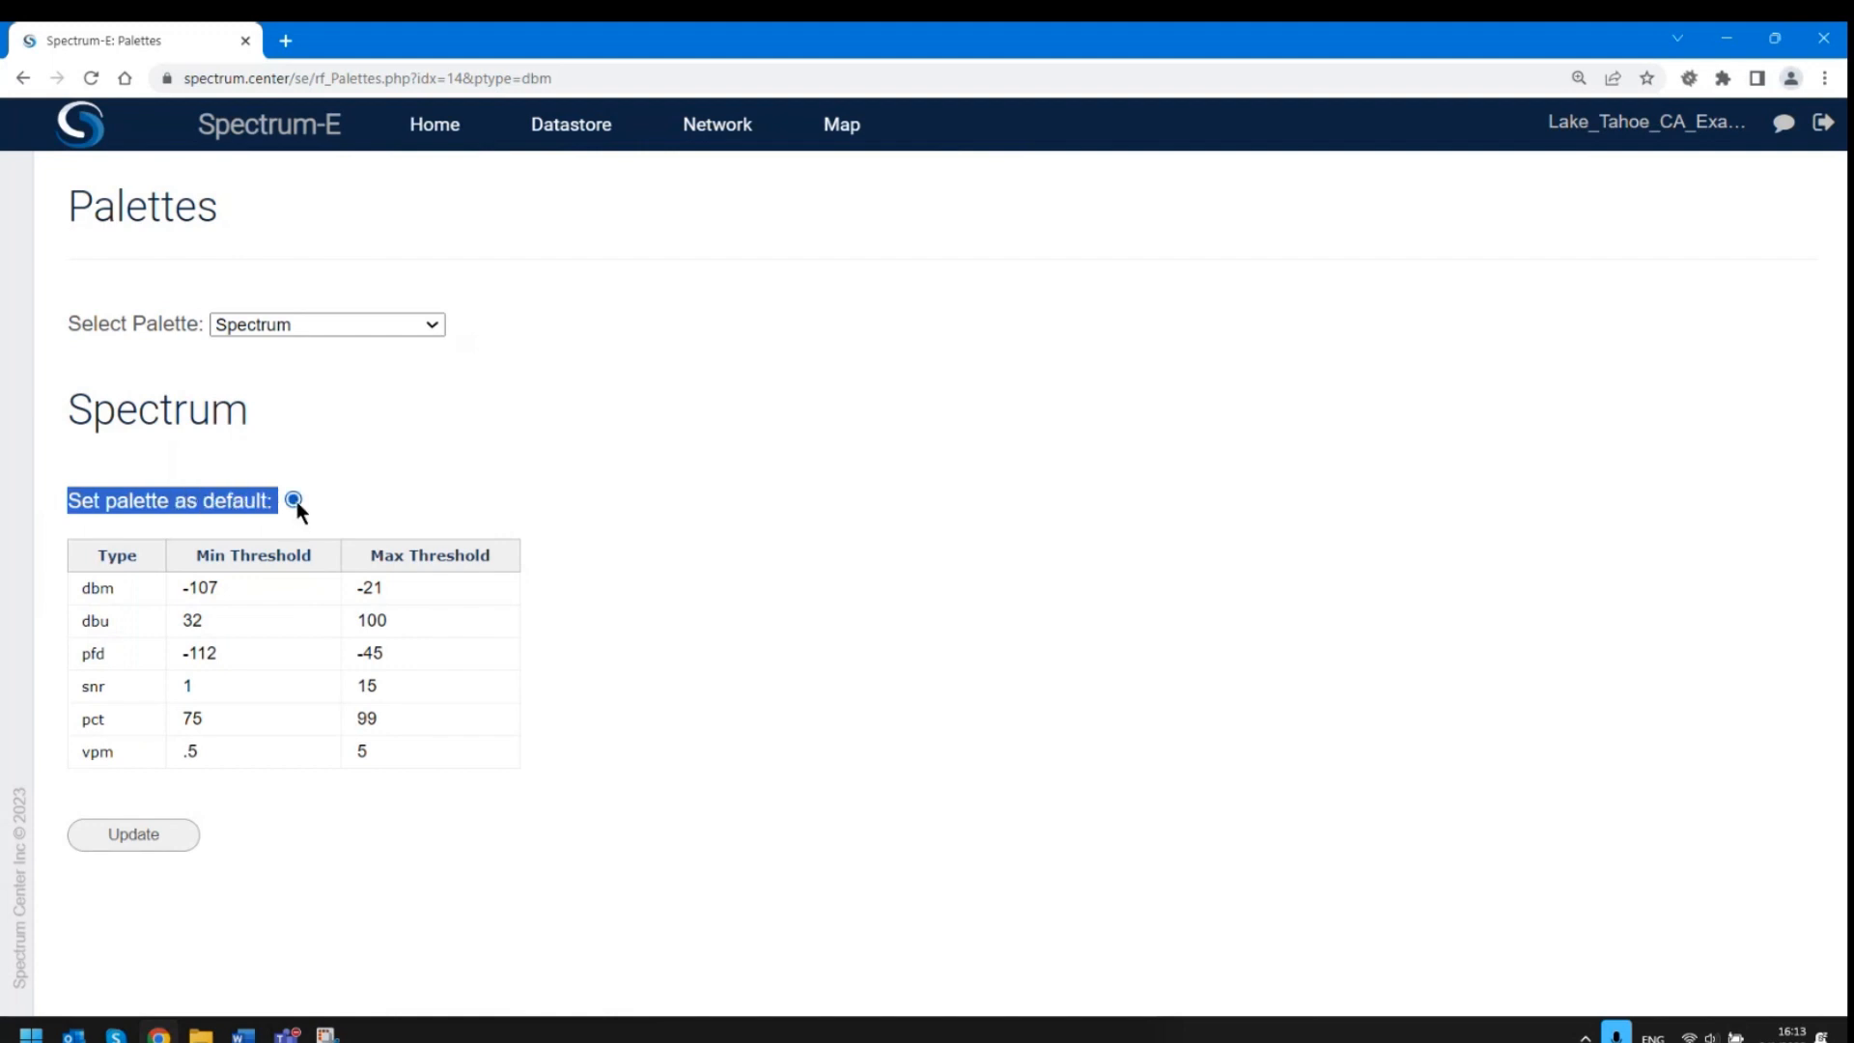
{"action": "left_click", "coordinate": [930, 737]}
{"action": "left_click_drag", "start_coordinate": [100, 559], "coordinate": [517, 599]}
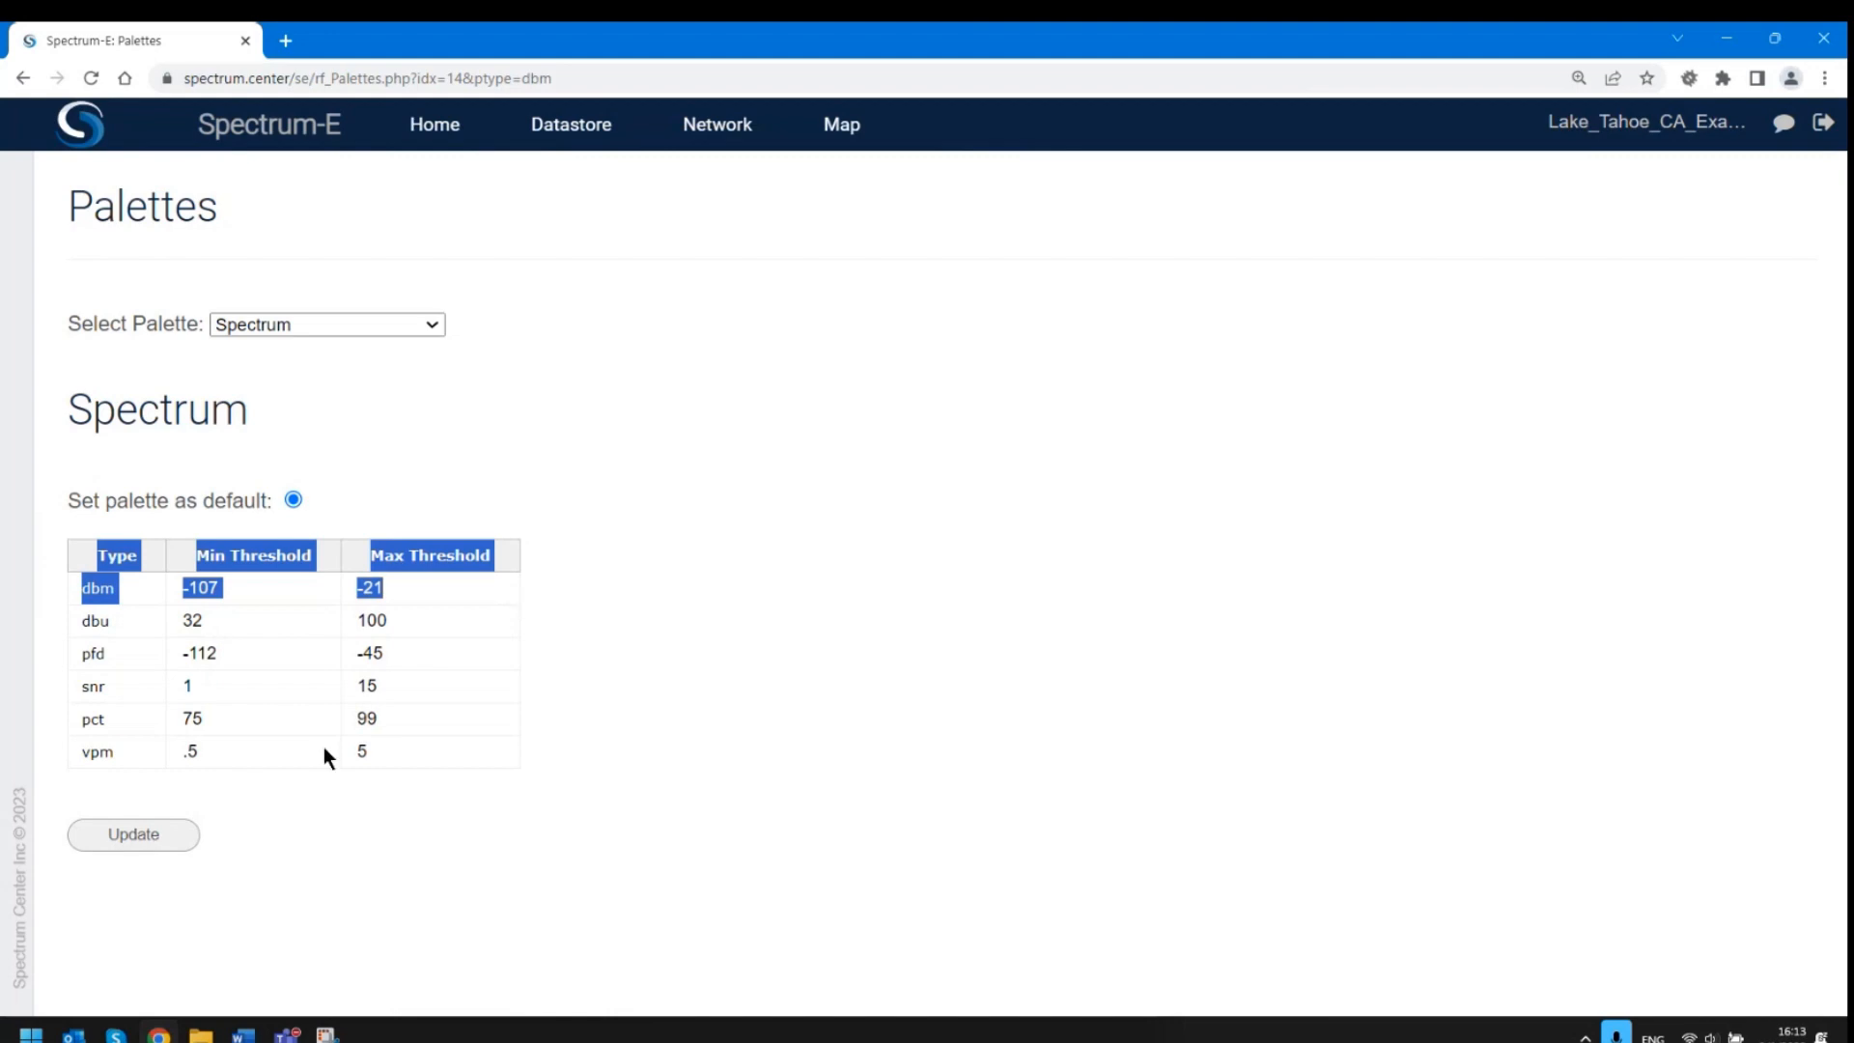
{"action": "left_click", "coordinate": [132, 837]}
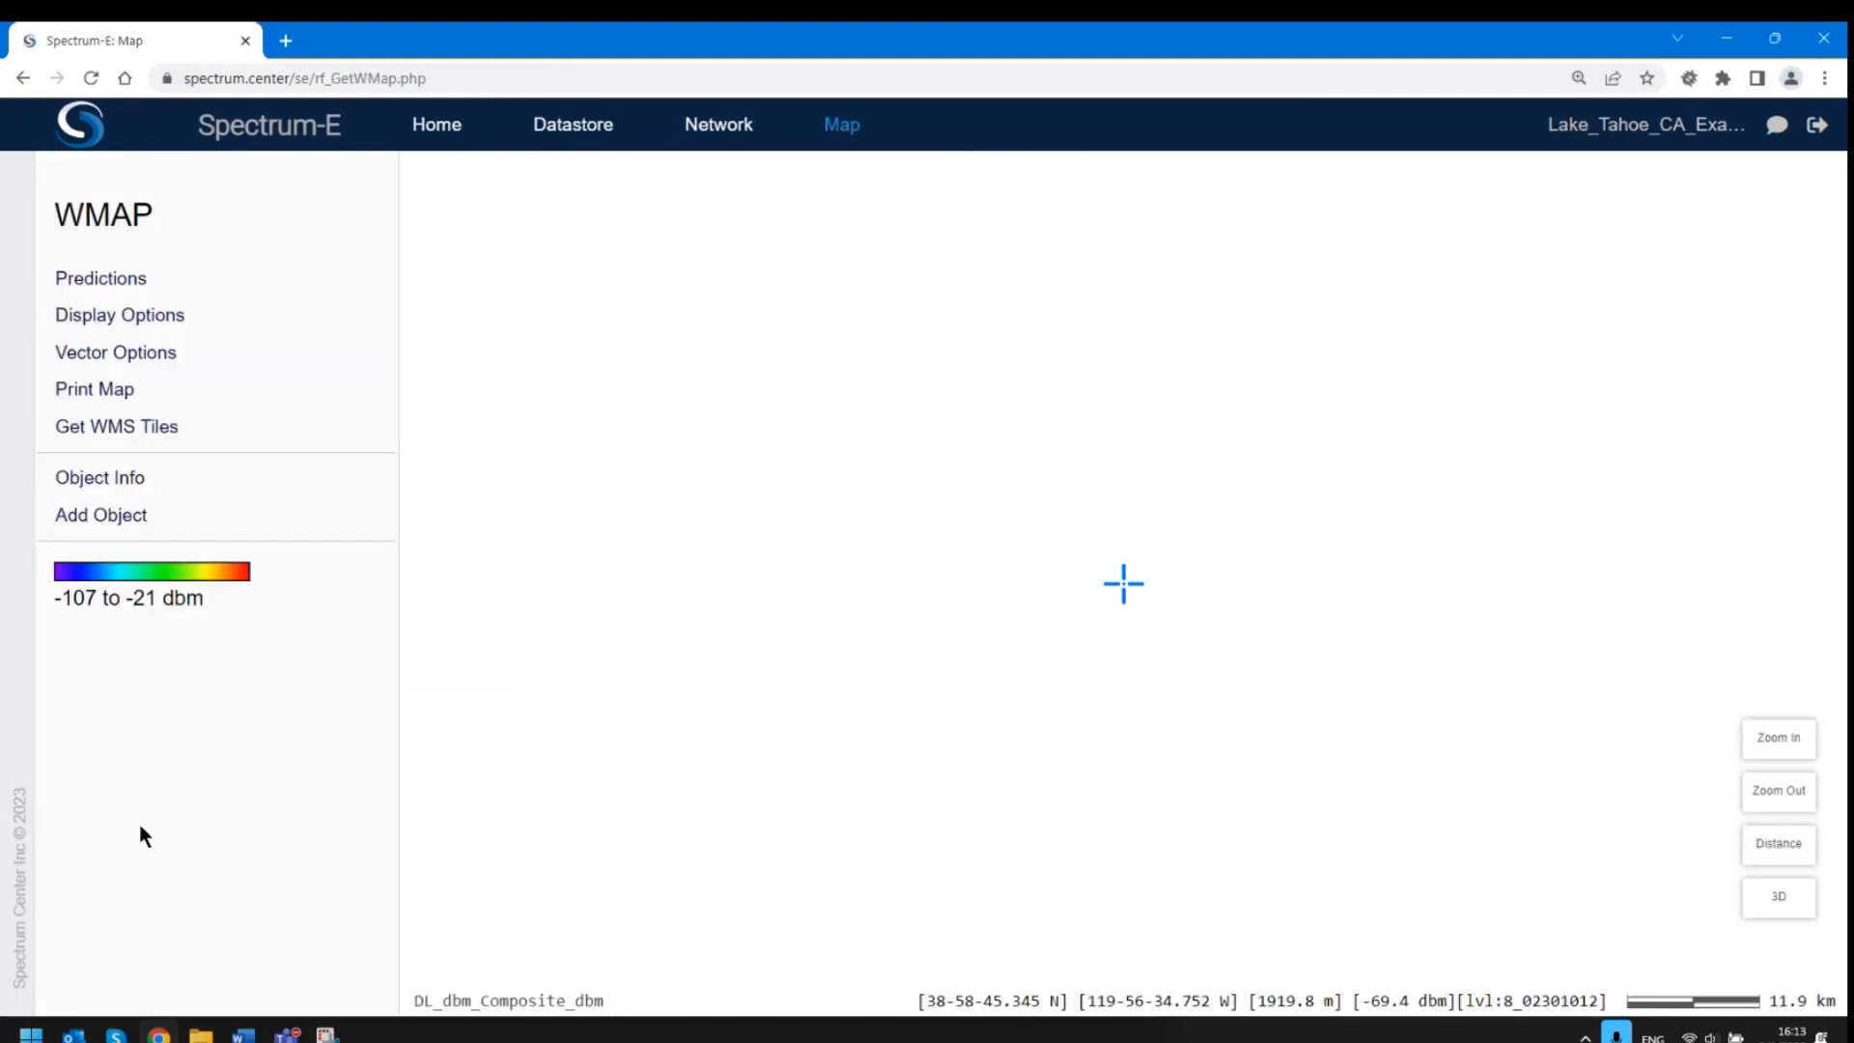